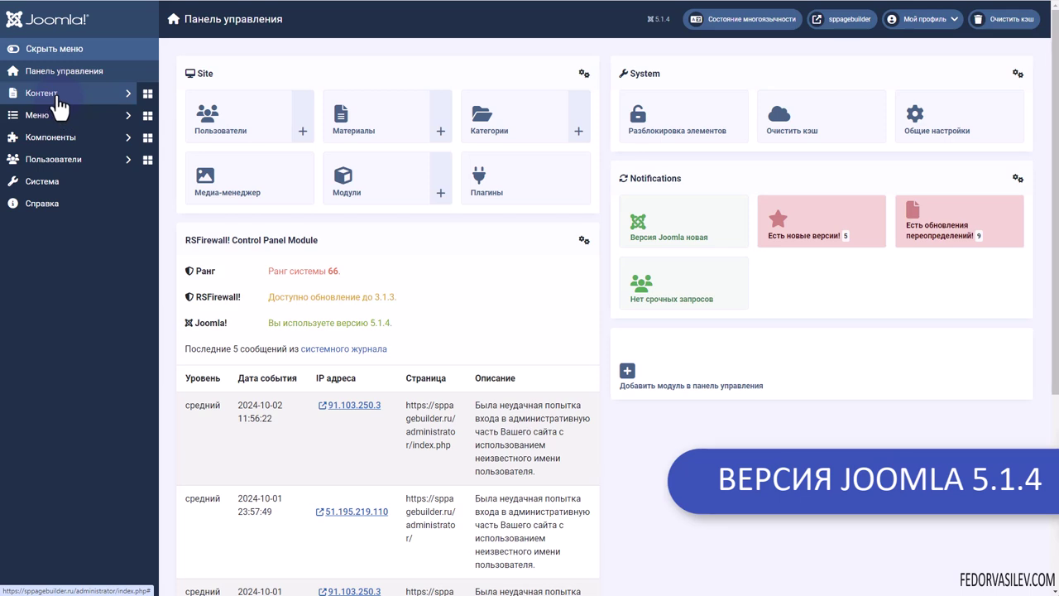
- Open the Popups manager of the SP Page Builder component
{"action": "left_click", "coordinate": [65, 96]}
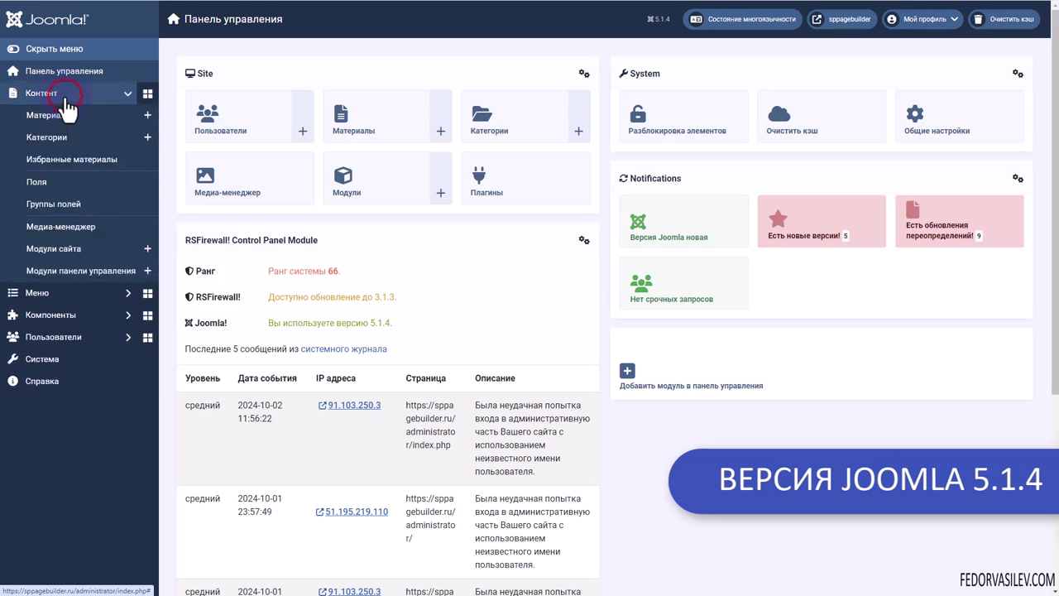
{"action": "left_click", "coordinate": [62, 315]}
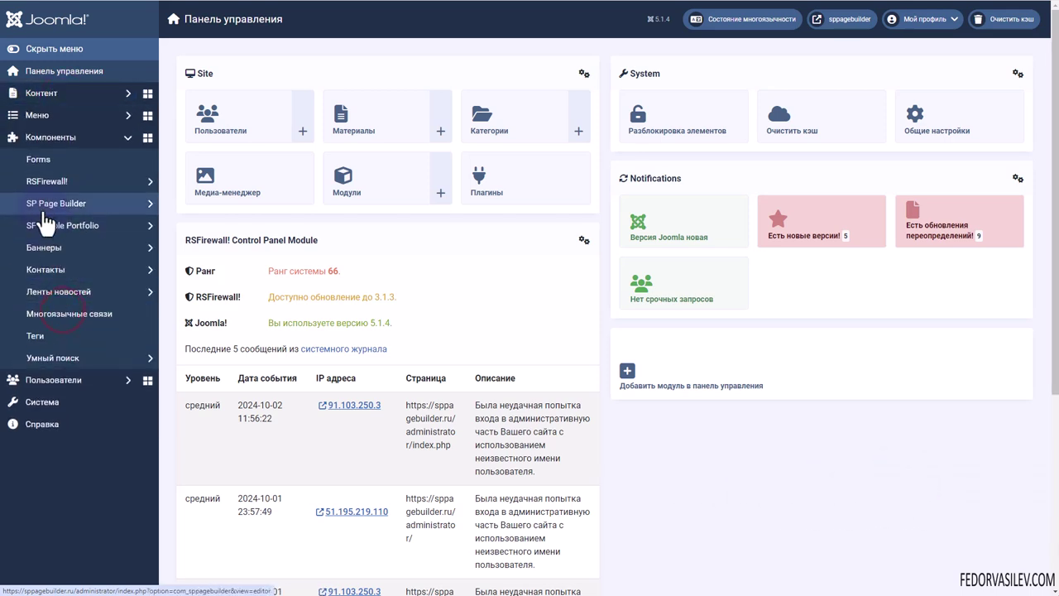
{"action": "left_click", "coordinate": [82, 204]}
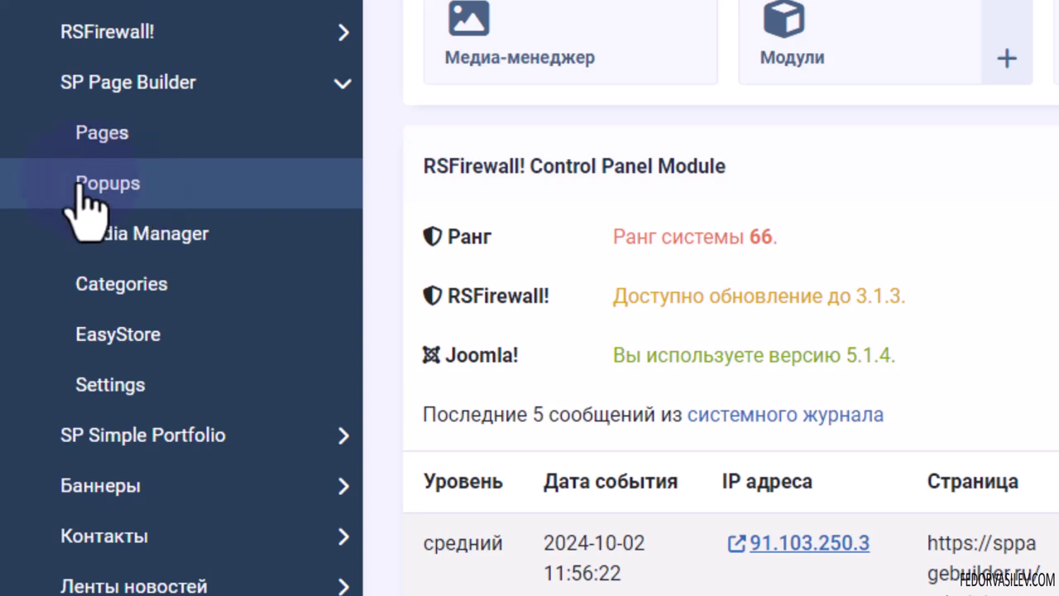
{"action": "left_click", "coordinate": [116, 186]}
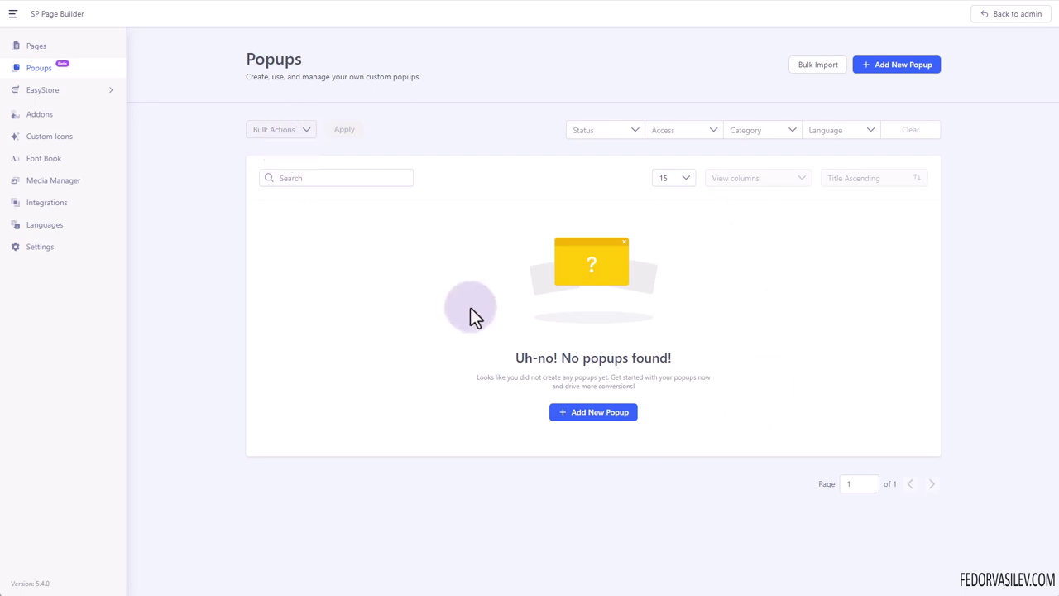
{"action": "left_click", "coordinate": [761, 133]}
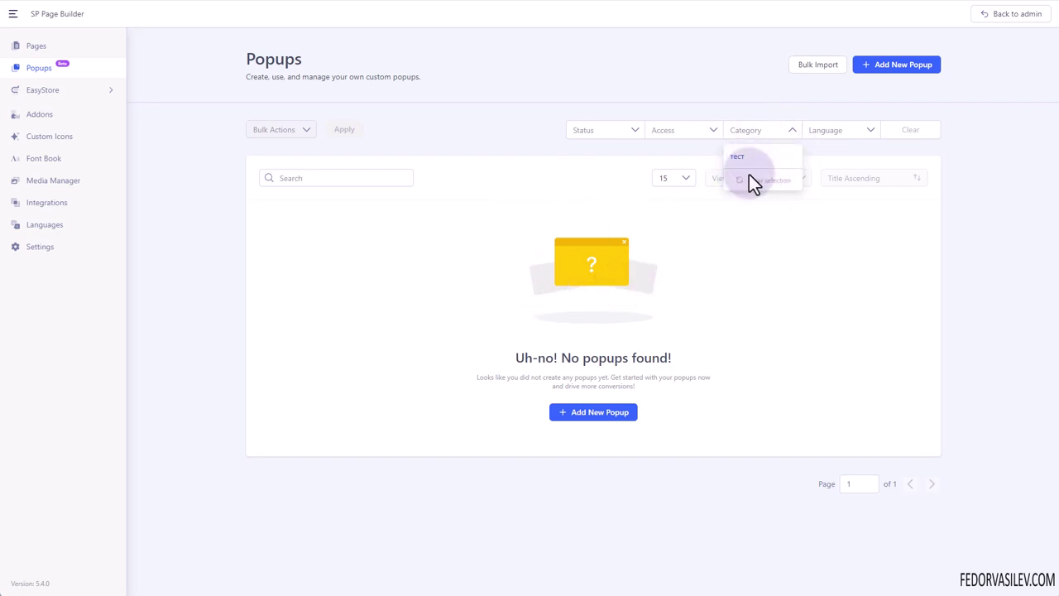
{"action": "left_click", "coordinate": [745, 104]}
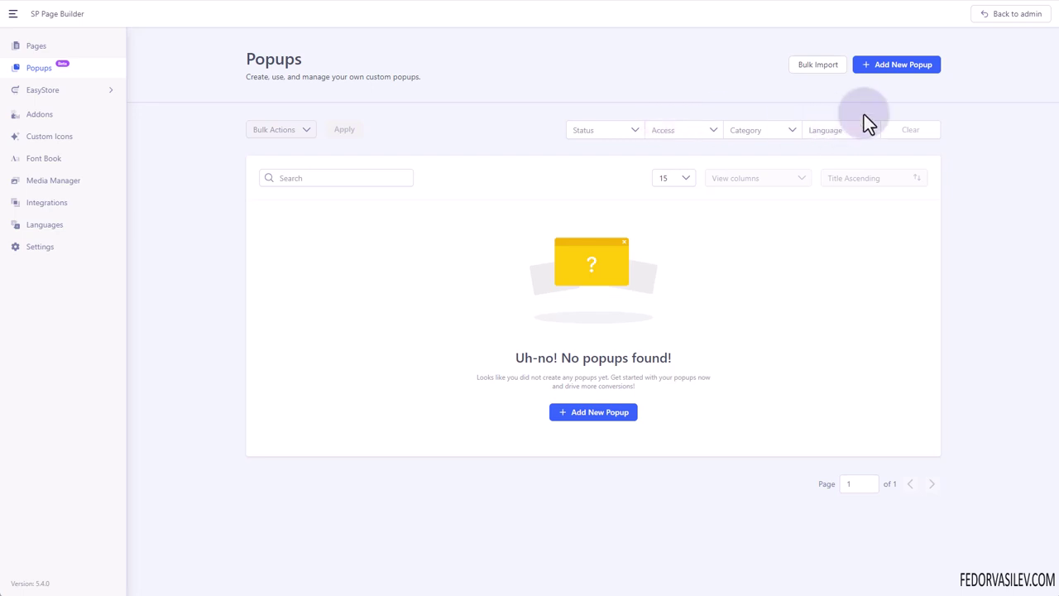
- Create a new popup named "2" and open it in the frontend editor
{"action": "left_click", "coordinate": [892, 67]}
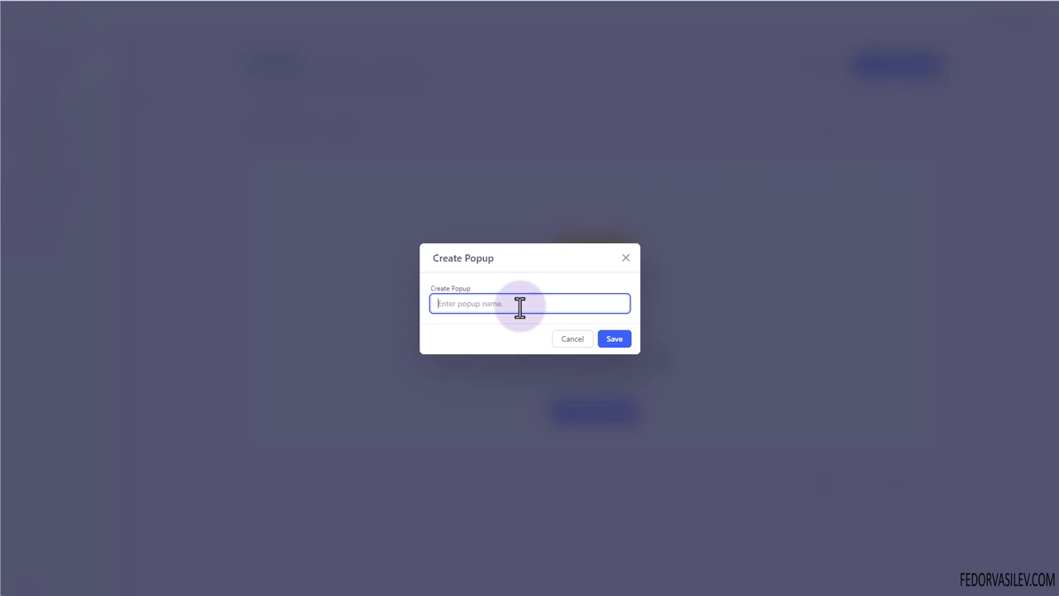
{"action": "type", "text": "1"}
{"action": "key", "text": "BackSpace"}
{"action": "type", "text": "2"}
{"action": "left_click", "coordinate": [614, 339]}
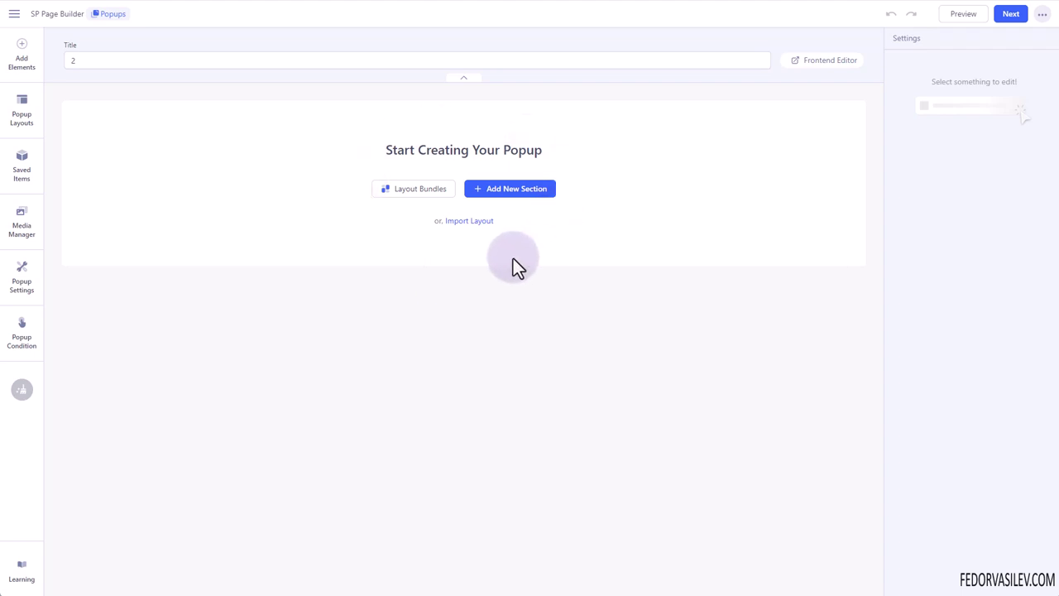
{"action": "left_click", "coordinate": [824, 62]}
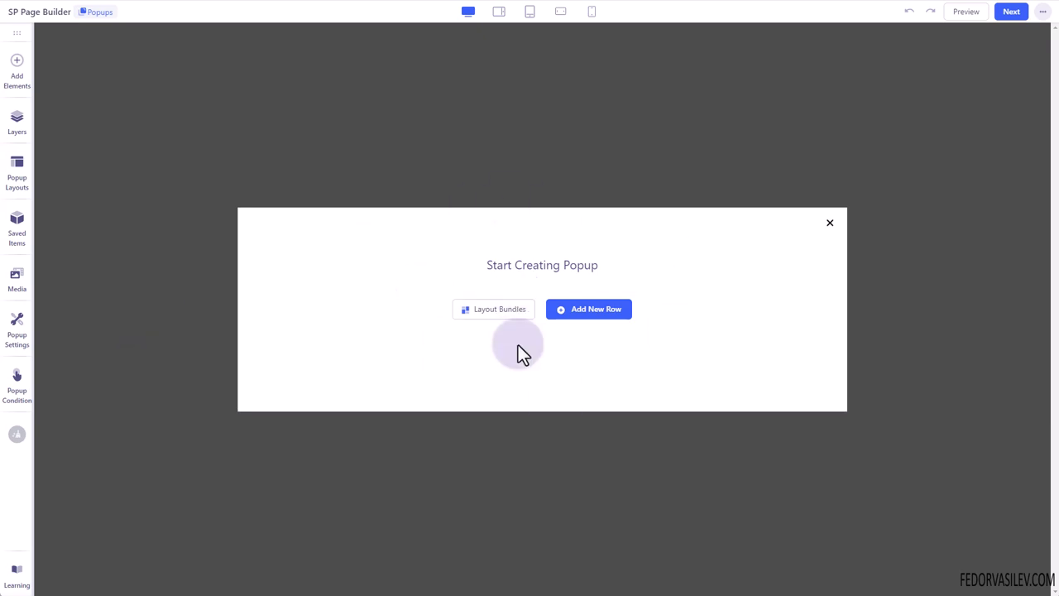
- Add a single-column row (12) to the popup and place a Text Block addon inside it
{"action": "left_click", "coordinate": [595, 315]}
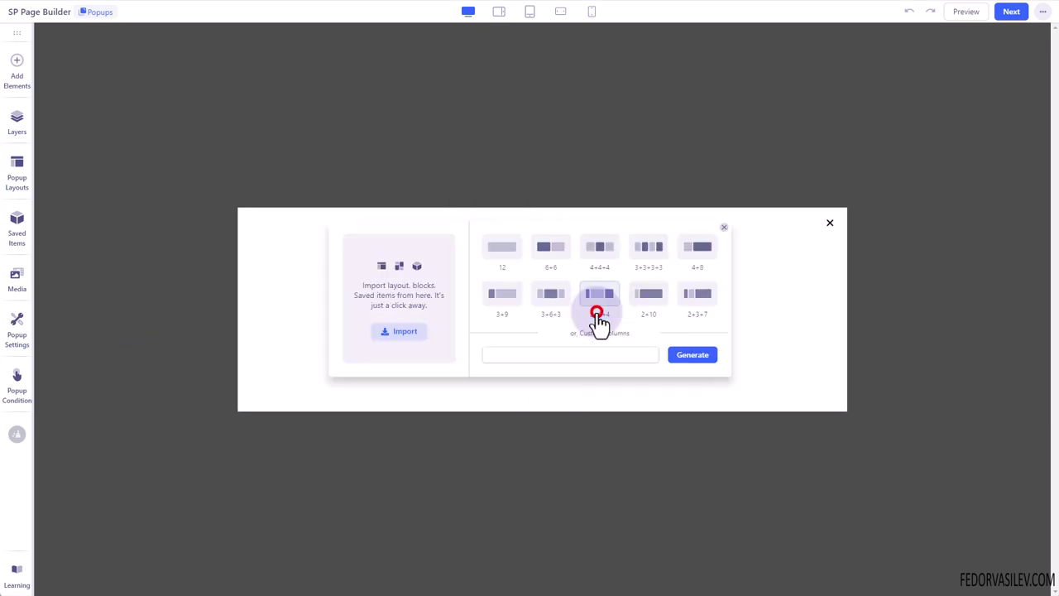
{"action": "left_click", "coordinate": [501, 248]}
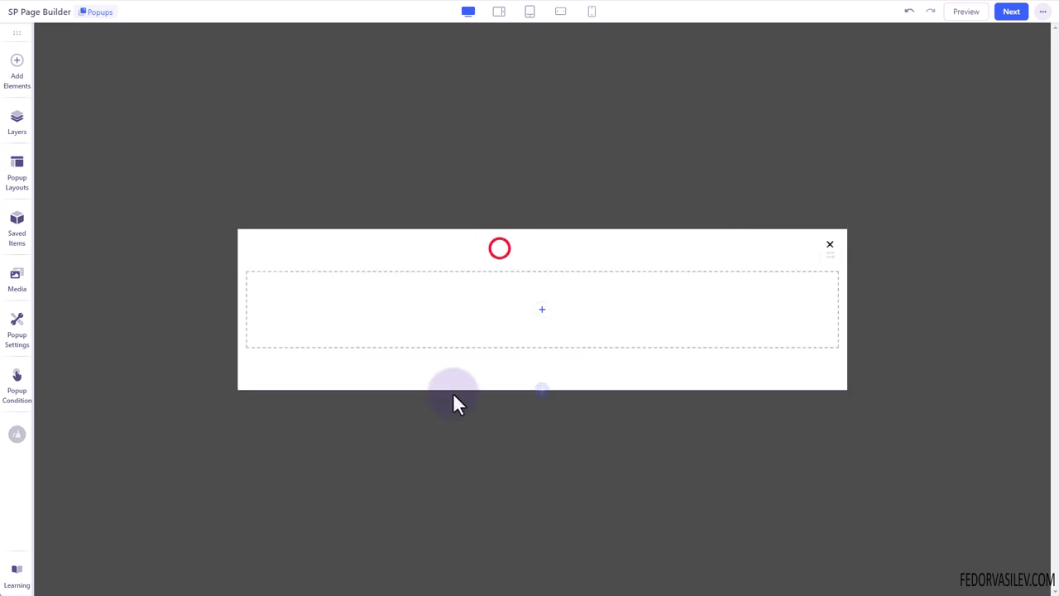
{"action": "left_click", "coordinate": [540, 311]}
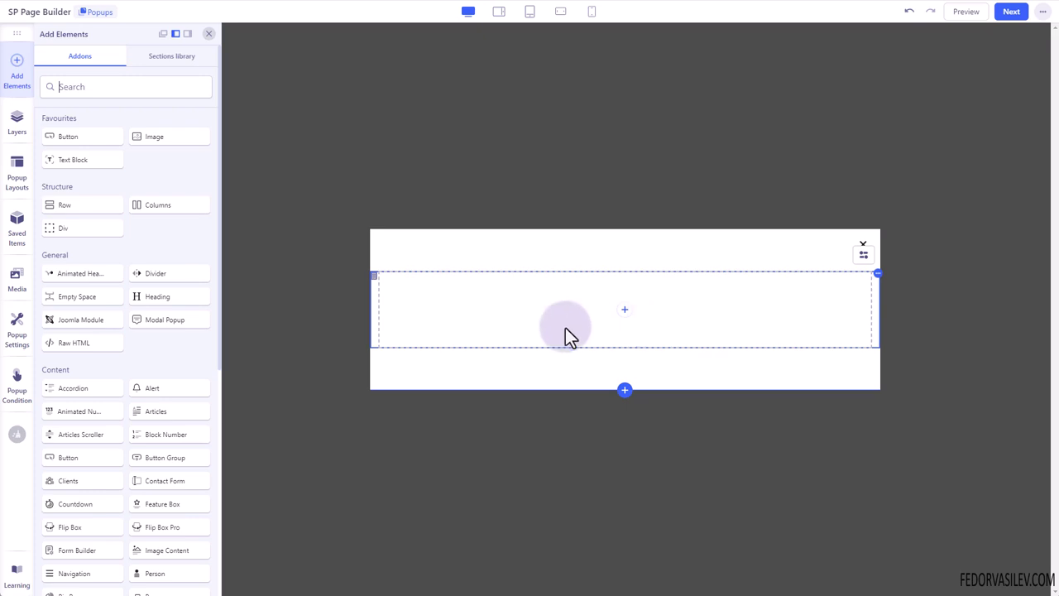
{"action": "left_click_drag", "start_coordinate": [76, 163], "coordinate": [488, 321]}
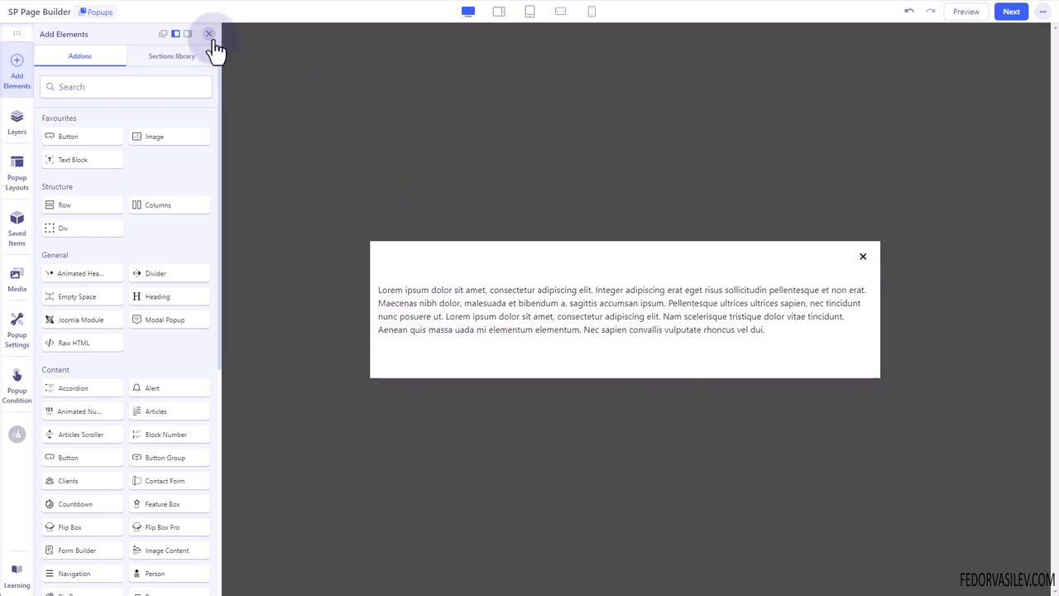
- Preview the popup at each of the smaller device sizes, then return to the desktop view
{"action": "left_click", "coordinate": [498, 13]}
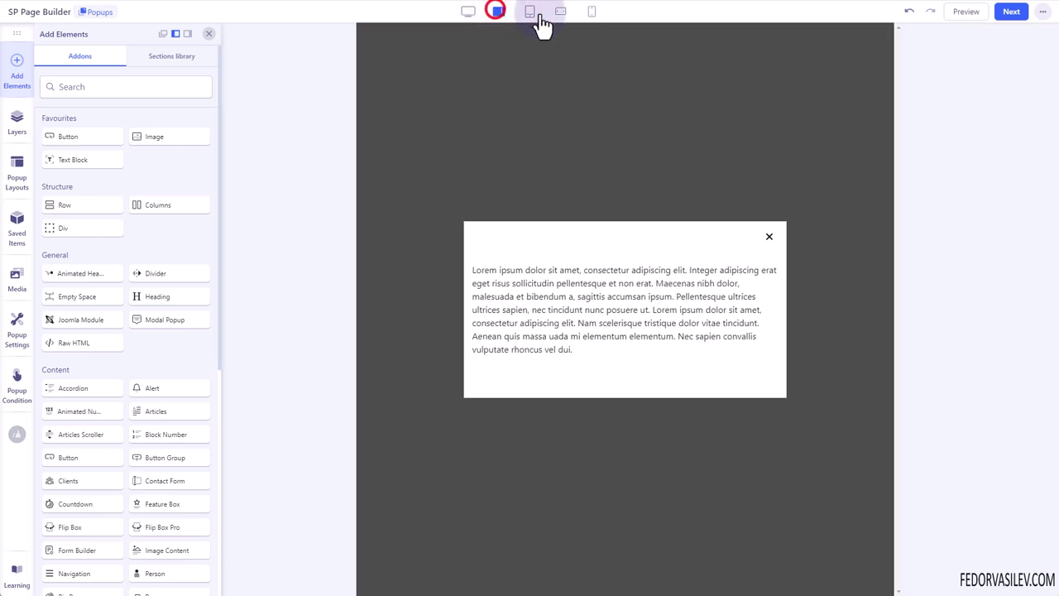
{"action": "left_click", "coordinate": [536, 13]}
{"action": "left_click", "coordinate": [560, 12]}
{"action": "left_click", "coordinate": [590, 12]}
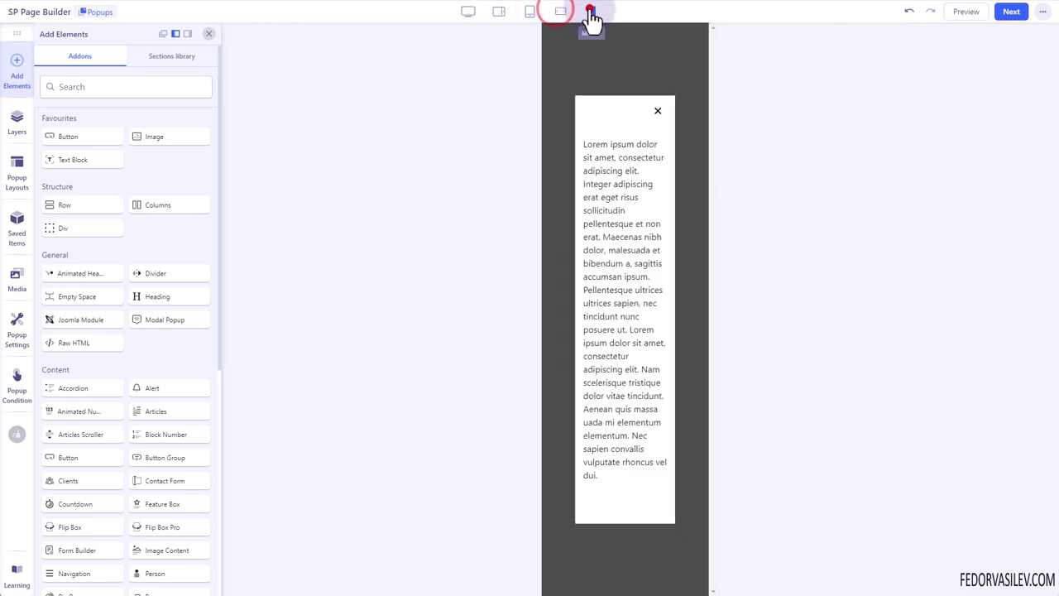
{"action": "left_click", "coordinate": [468, 11]}
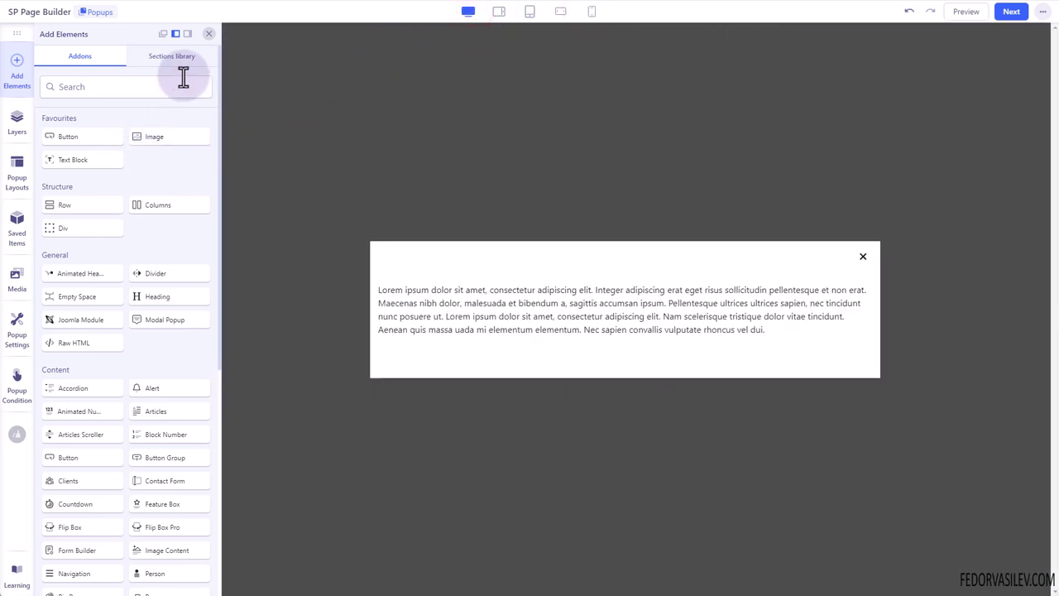
- Examine the popup's layer structure and browse the ready-made popup layouts without importing one
{"action": "left_click", "coordinate": [15, 123]}
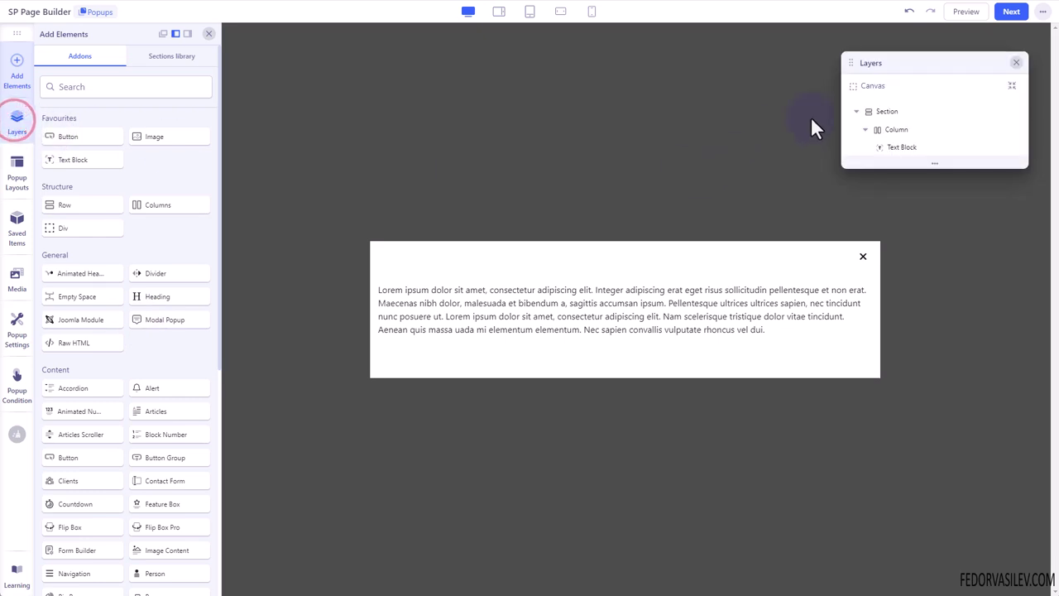
{"action": "left_click", "coordinate": [1016, 62]}
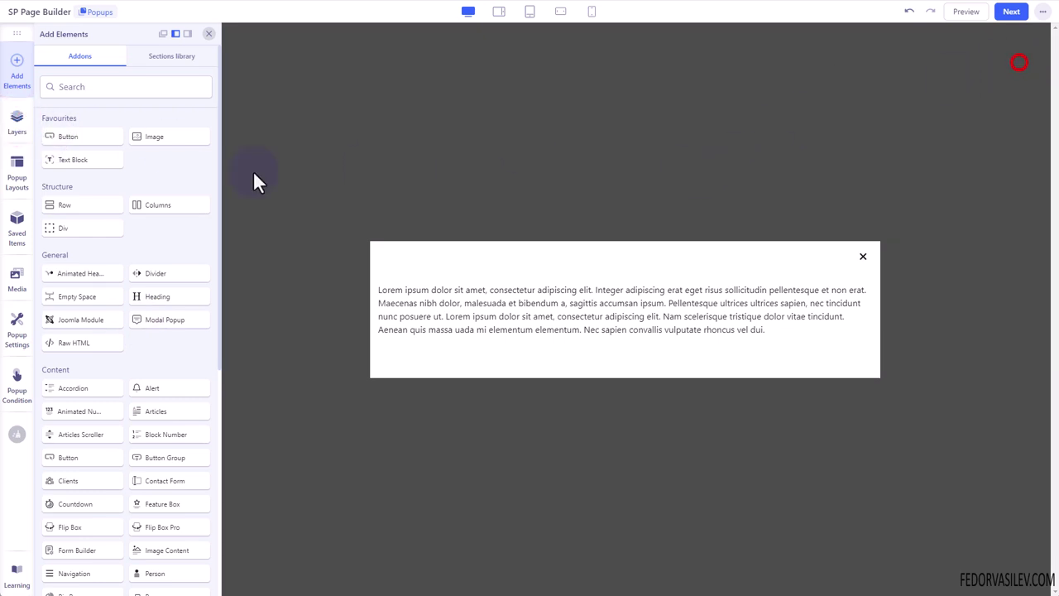
{"action": "left_click", "coordinate": [18, 172]}
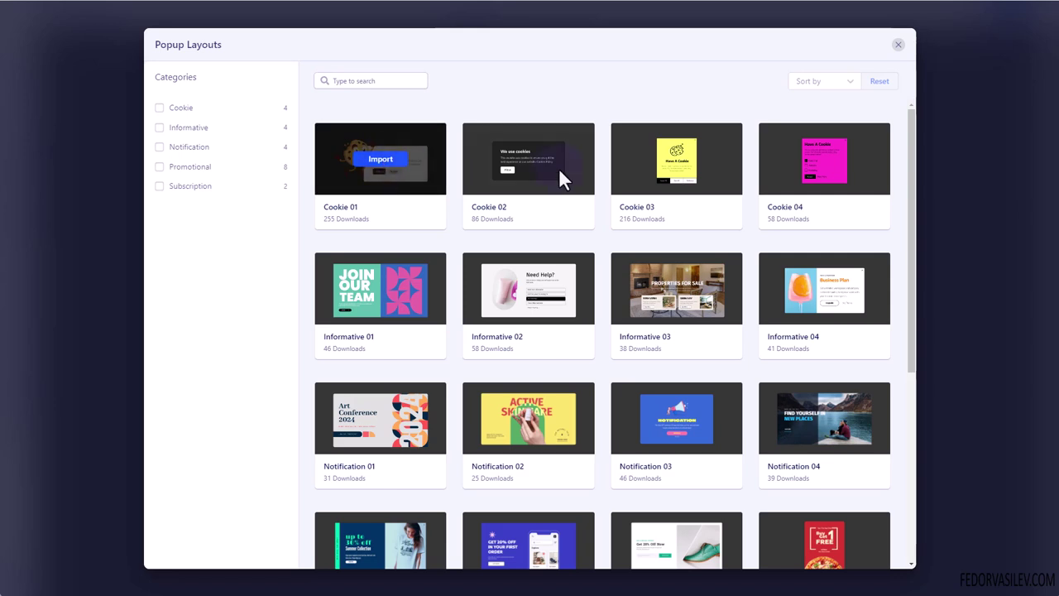
{"action": "scroll", "coordinate": [453, 276], "scroll_direction": "down", "scroll_amount": 4}
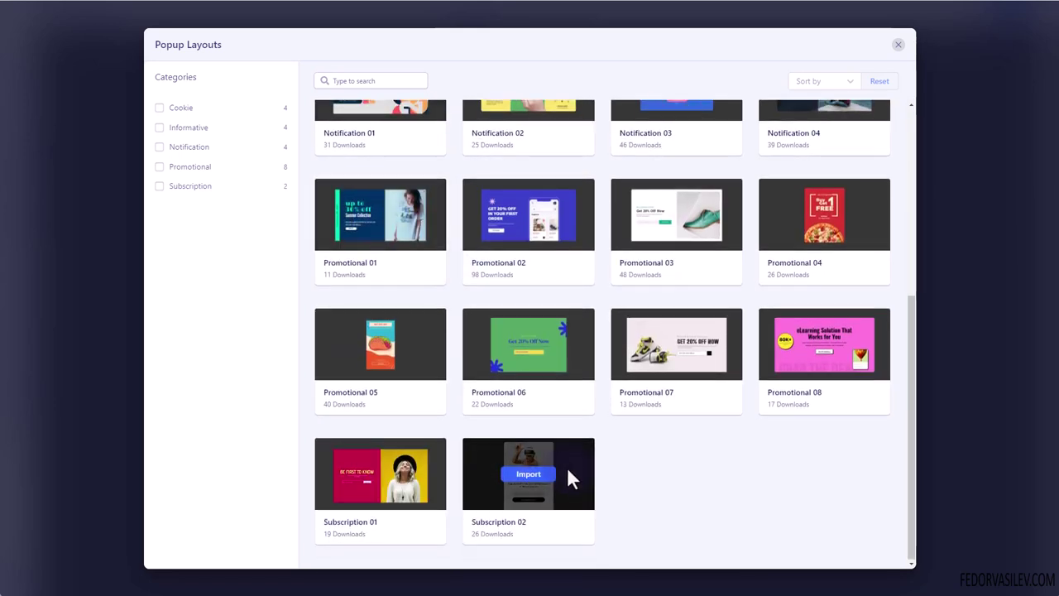
{"action": "scroll", "coordinate": [538, 447], "scroll_direction": "up", "scroll_amount": 5}
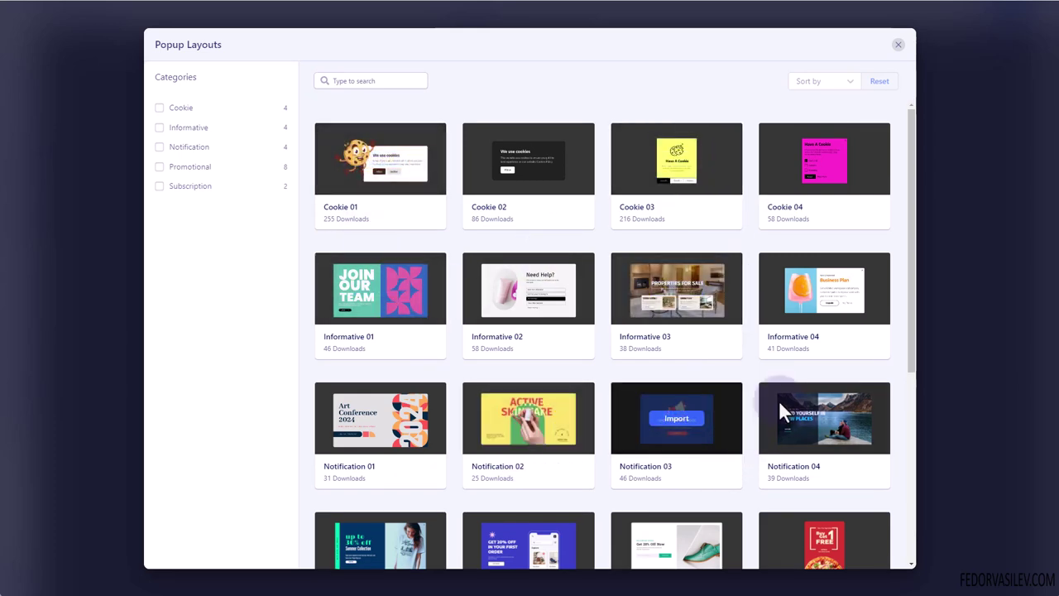
{"action": "left_click", "coordinate": [898, 43]}
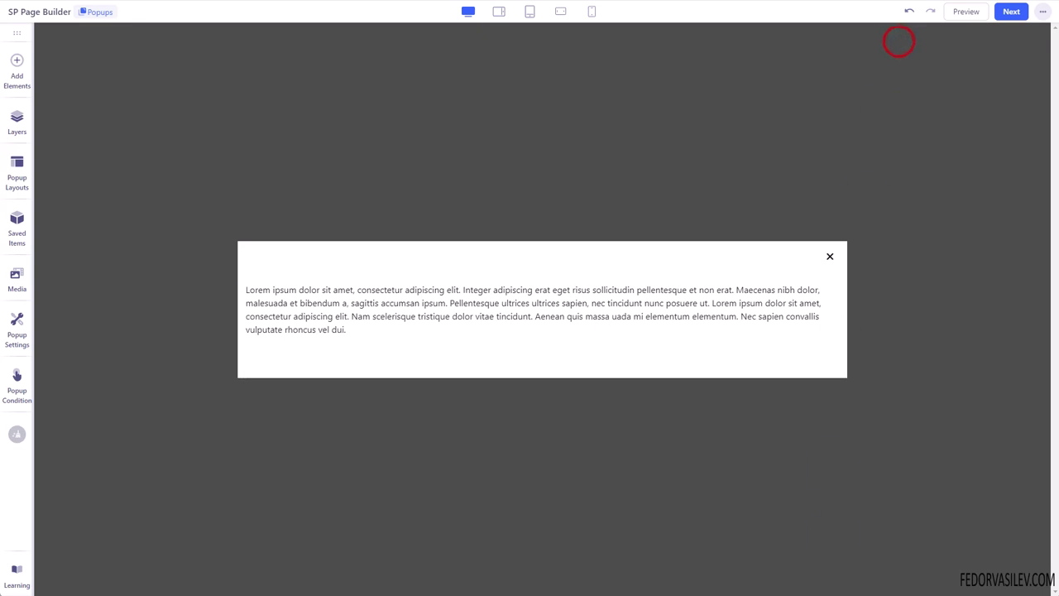
- Try several screen positions for the popup in its settings and leave it centred at top 50% and left 50%
{"action": "left_click", "coordinate": [18, 335]}
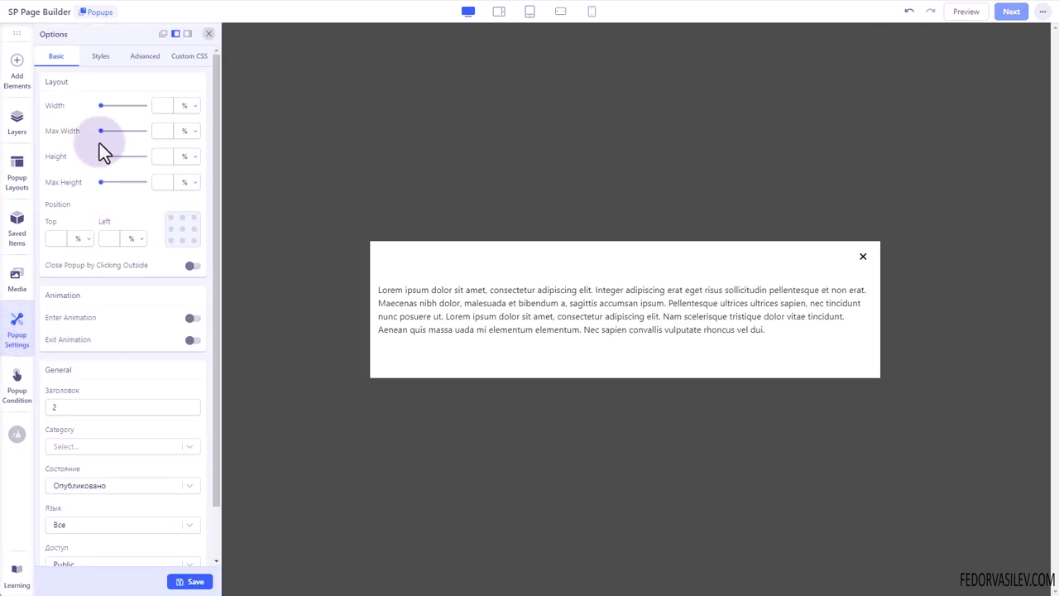
{"action": "left_click", "coordinate": [182, 229]}
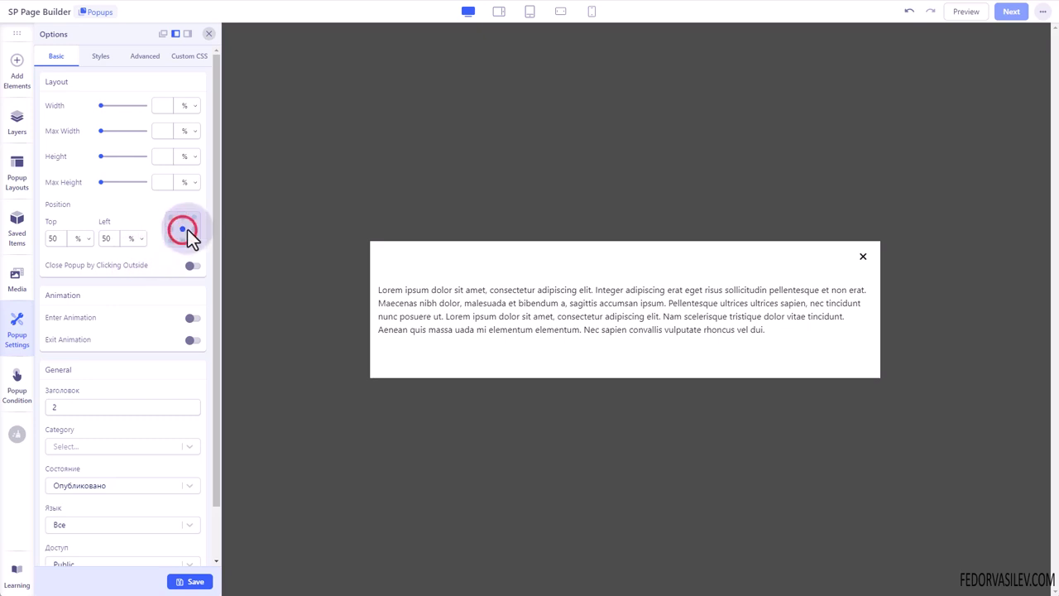
{"action": "left_click", "coordinate": [194, 217]}
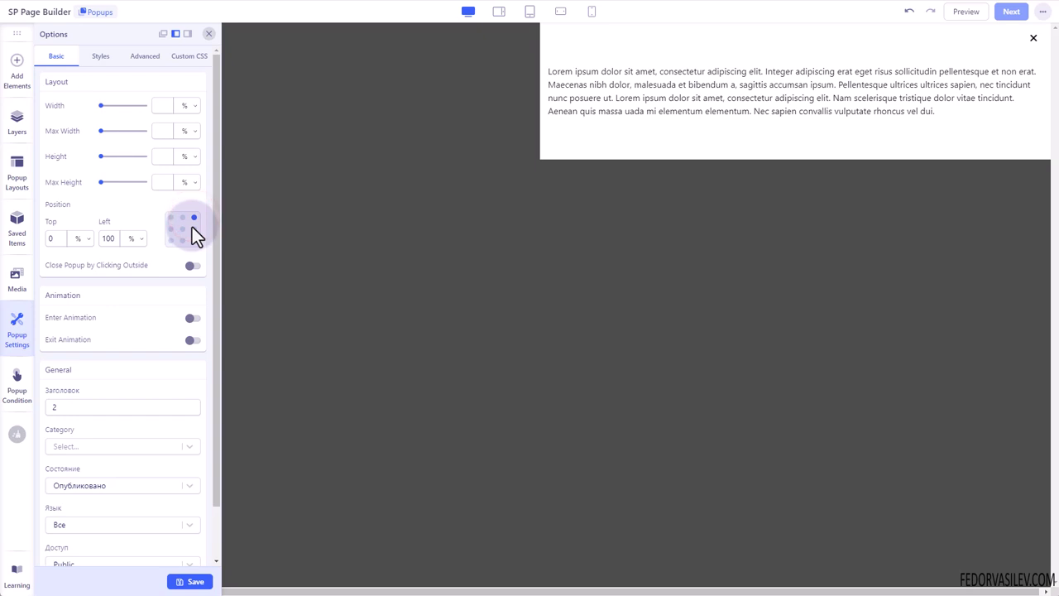
{"action": "left_click", "coordinate": [170, 218]}
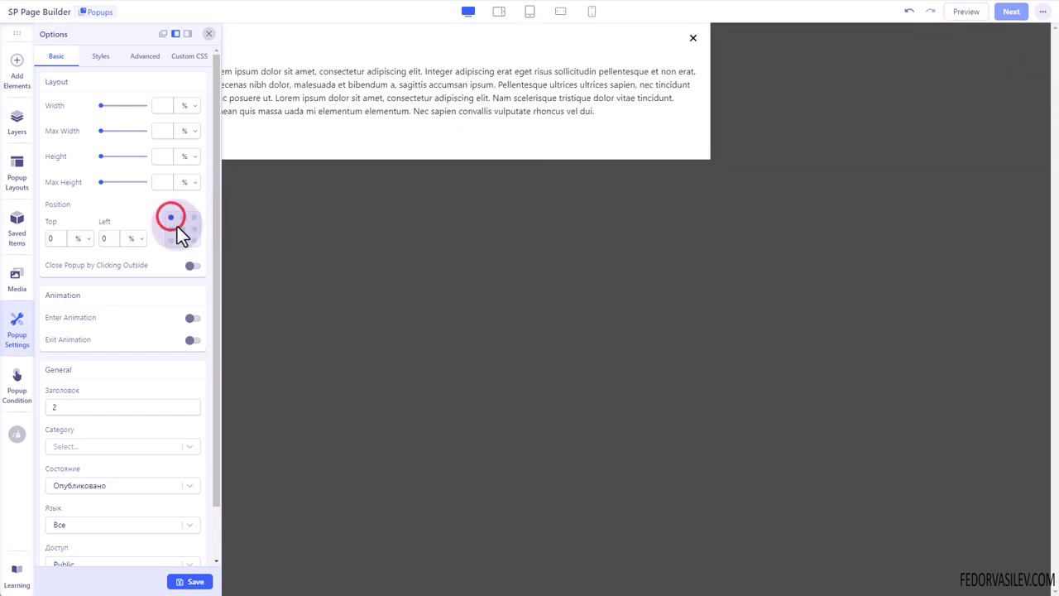
{"action": "left_click", "coordinate": [182, 240]}
{"action": "left_click", "coordinate": [182, 228]}
- Set the popup's width to 28%, maximum width to 45% and height to 34%
{"action": "left_click", "coordinate": [103, 105]}
{"action": "left_click_drag", "start_coordinate": [104, 106], "coordinate": [121, 132]}
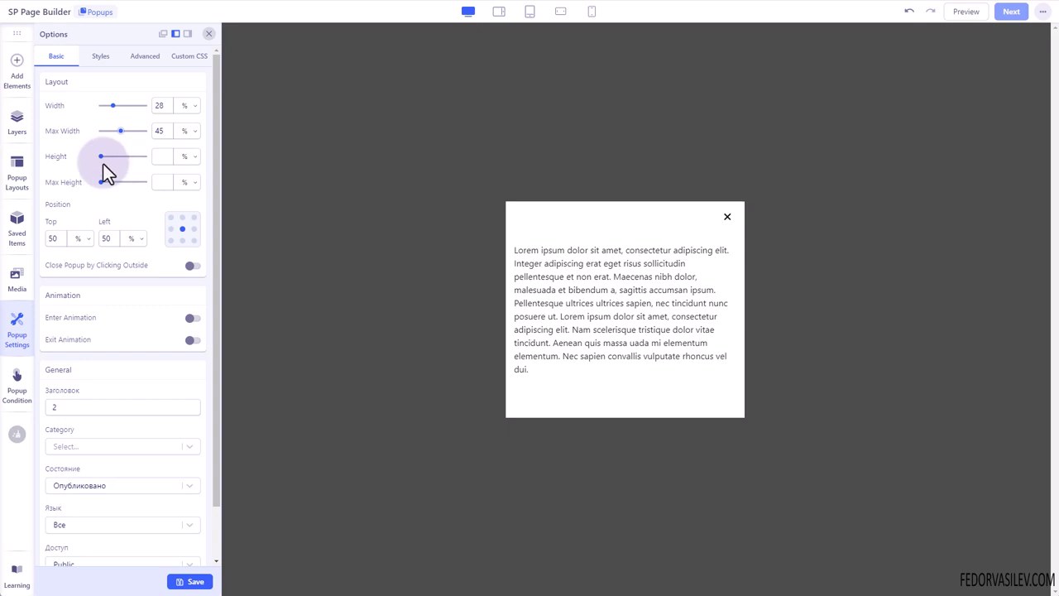
{"action": "mouse_move", "coordinate": [100, 157]}
{"action": "left_mouse_down"}
{"action": "mouse_move", "coordinate": [130, 159]}
{"action": "mouse_move", "coordinate": [116, 159]}
{"action": "left_mouse_up"}
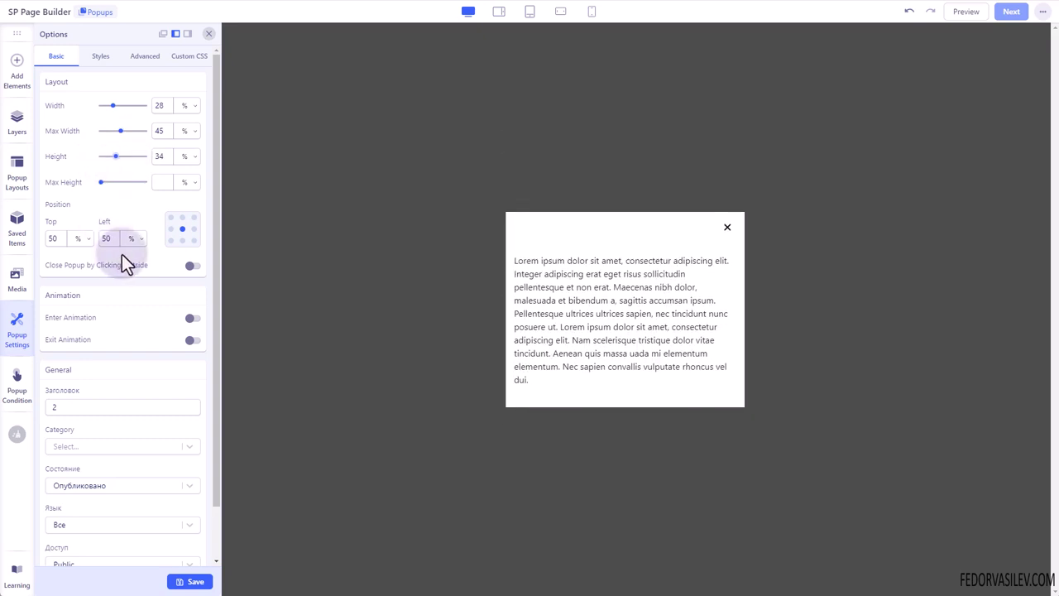
- Enable the popup's enter animation, try Rotate and Flip, and set it to Bounce with direction Down
{"action": "left_click", "coordinate": [193, 318]}
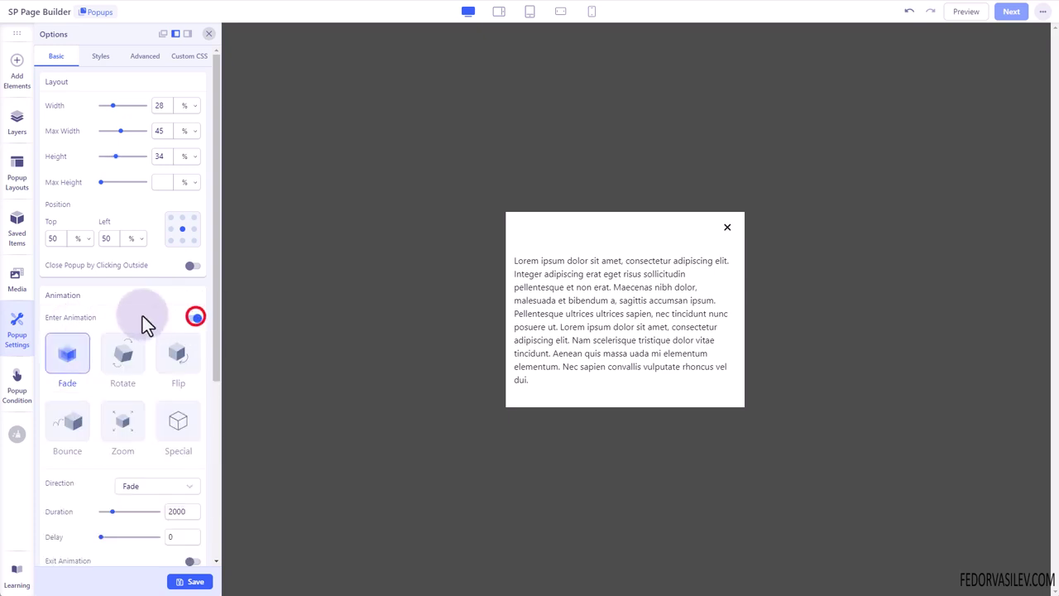
{"action": "left_click", "coordinate": [123, 358]}
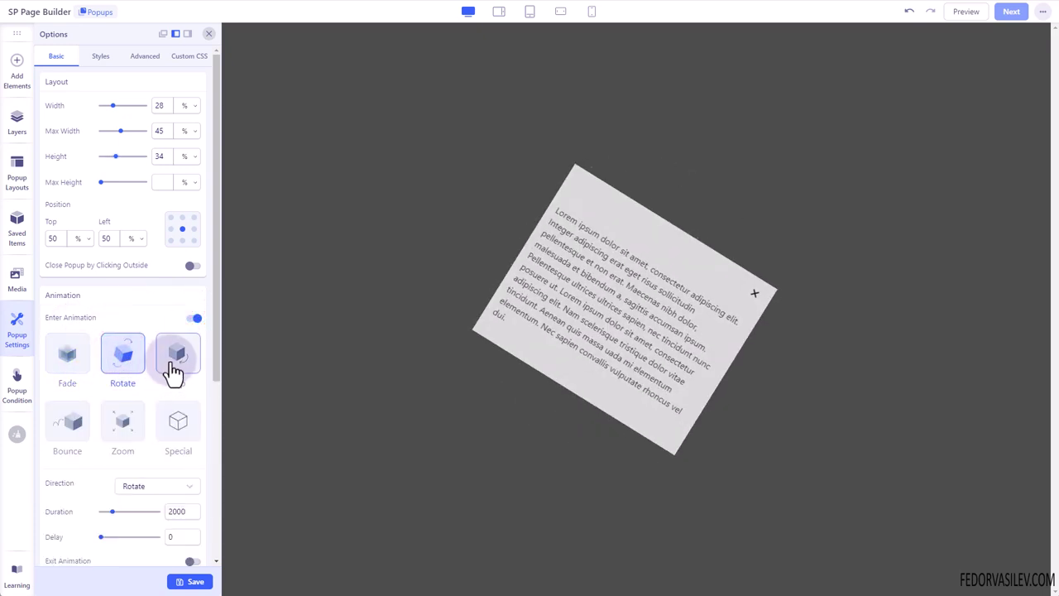
{"action": "left_click", "coordinate": [176, 369]}
{"action": "left_click", "coordinate": [77, 429]}
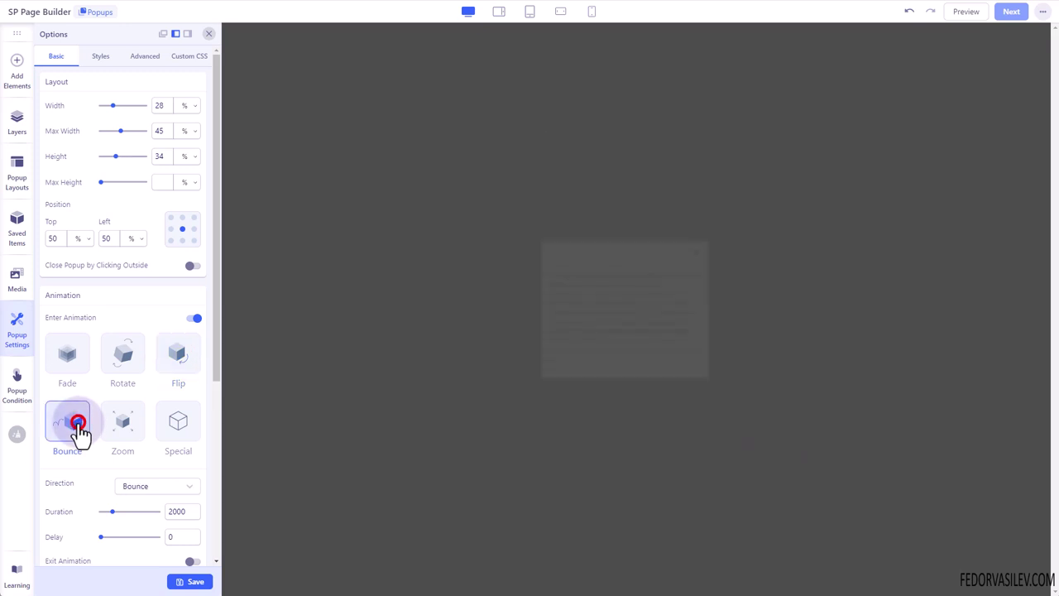
{"action": "scroll", "coordinate": [125, 331], "scroll_direction": "down", "scroll_amount": 5}
{"action": "left_click", "coordinate": [146, 264]}
{"action": "left_click", "coordinate": [133, 307]}
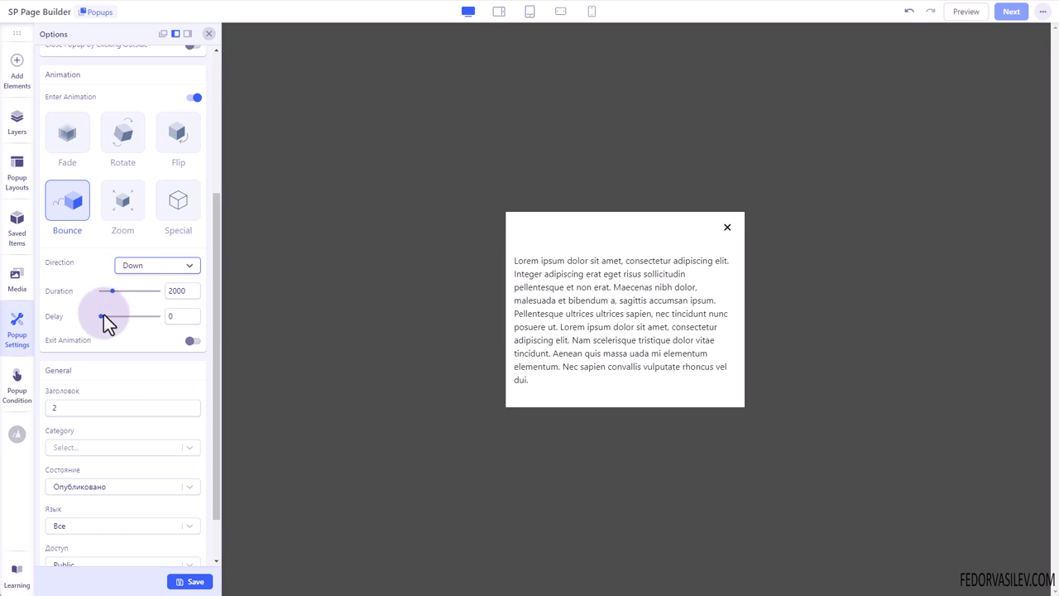
- Enable the popup's exit animation, try Rotate, and set it to Special
{"action": "left_click", "coordinate": [193, 341]}
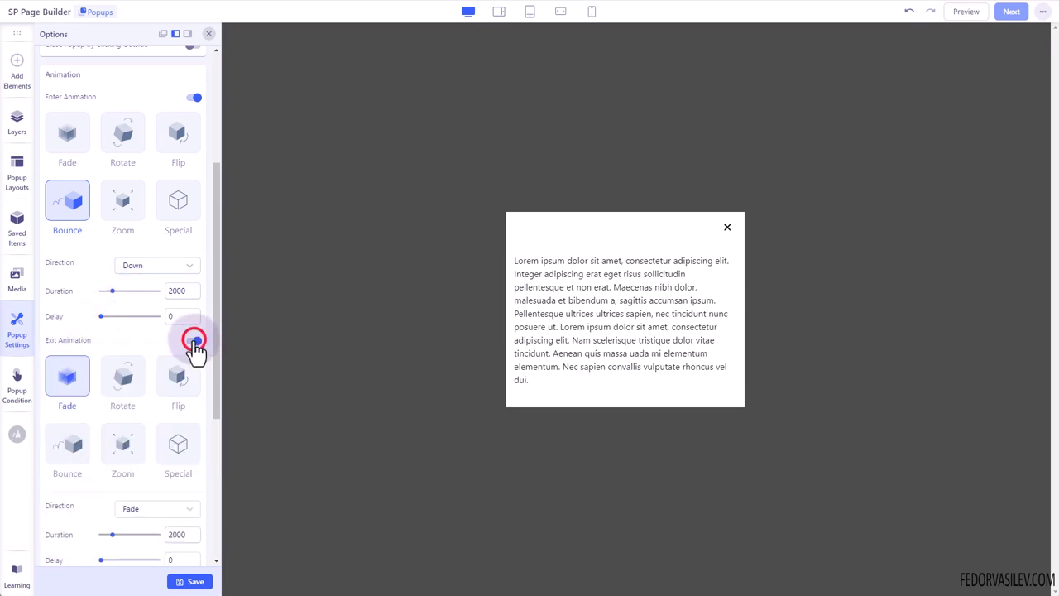
{"action": "left_click", "coordinate": [124, 382]}
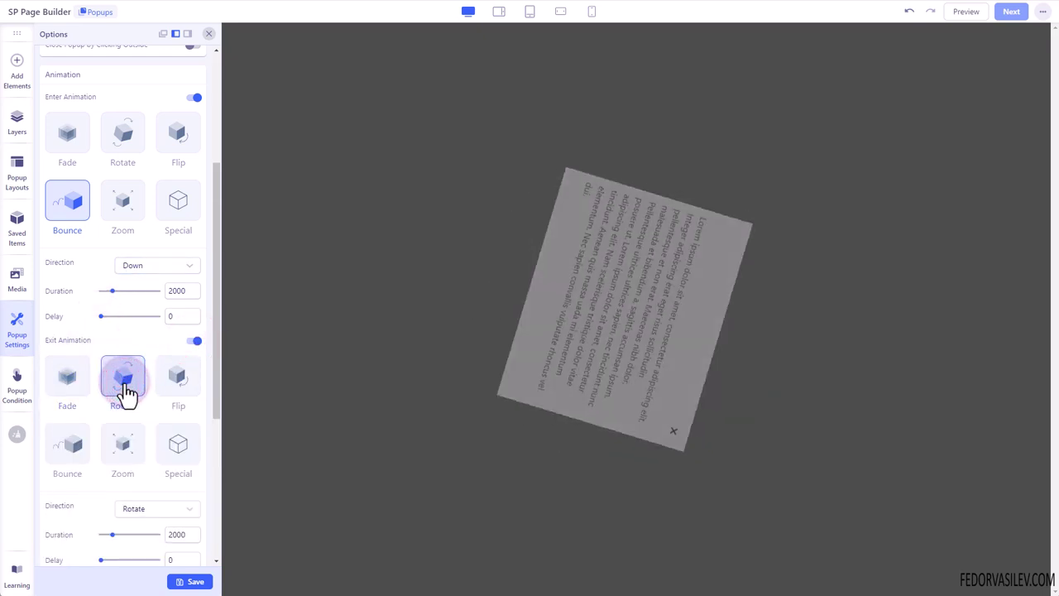
{"action": "left_click", "coordinate": [172, 447]}
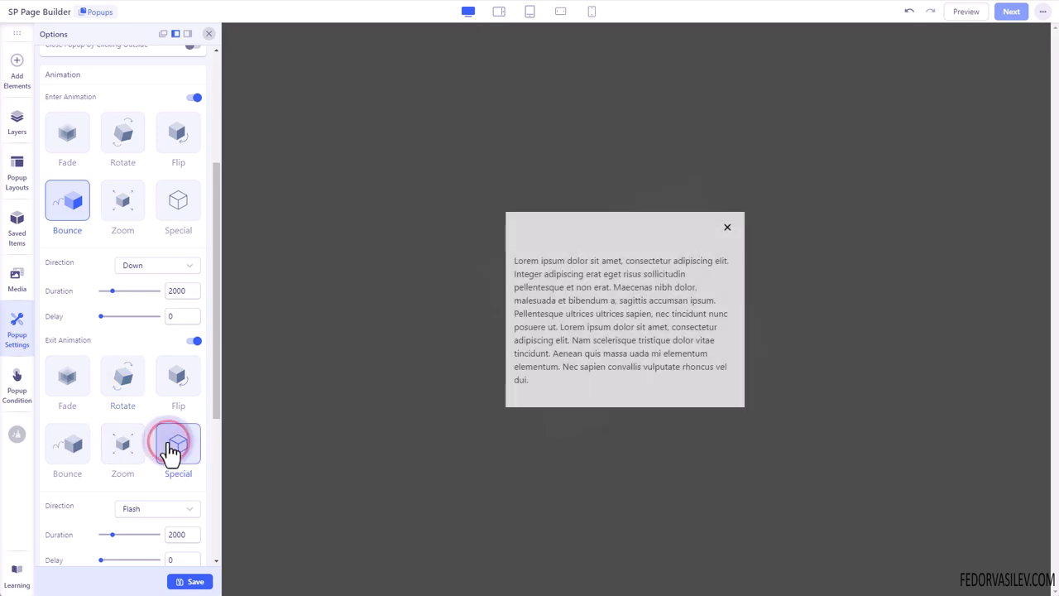
- Change the popup's exit animation to Zoom
{"action": "left_click", "coordinate": [129, 451]}
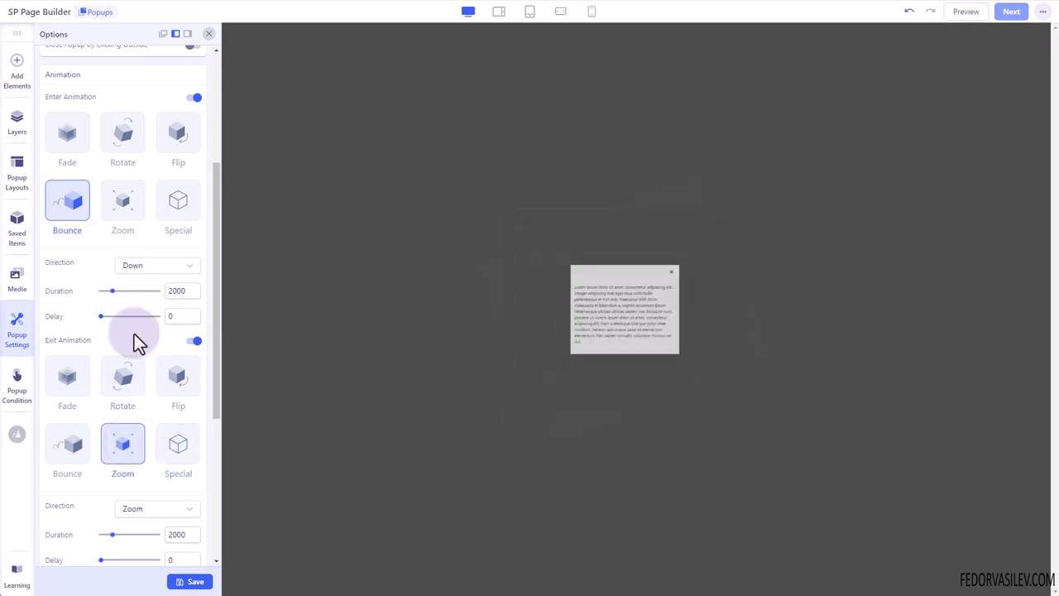
{"action": "scroll", "coordinate": [119, 323], "scroll_direction": "down", "scroll_amount": 4}
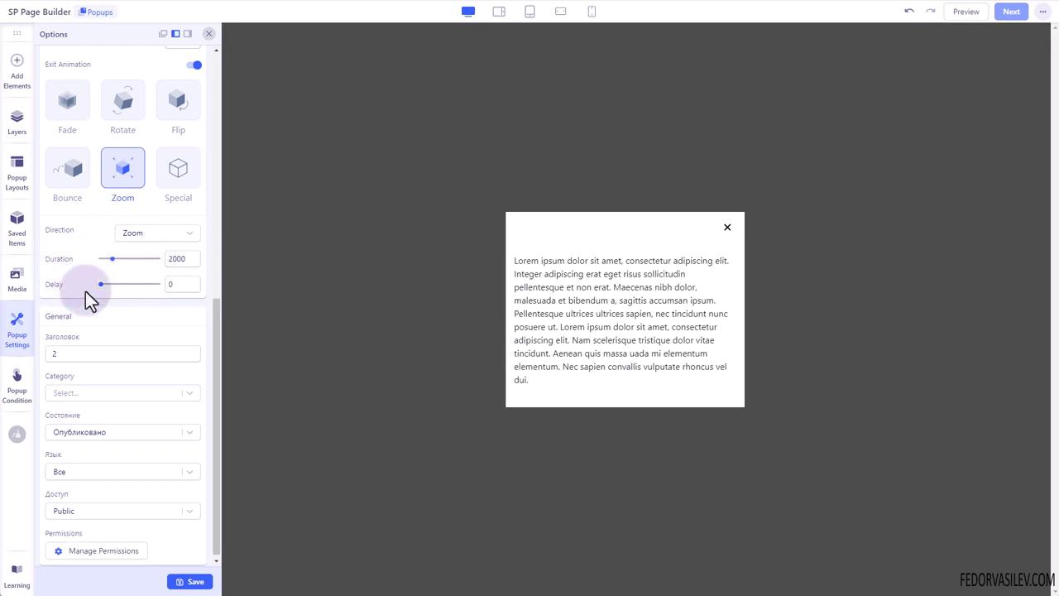
{"action": "scroll", "coordinate": [138, 278], "scroll_direction": "down", "scroll_amount": 1}
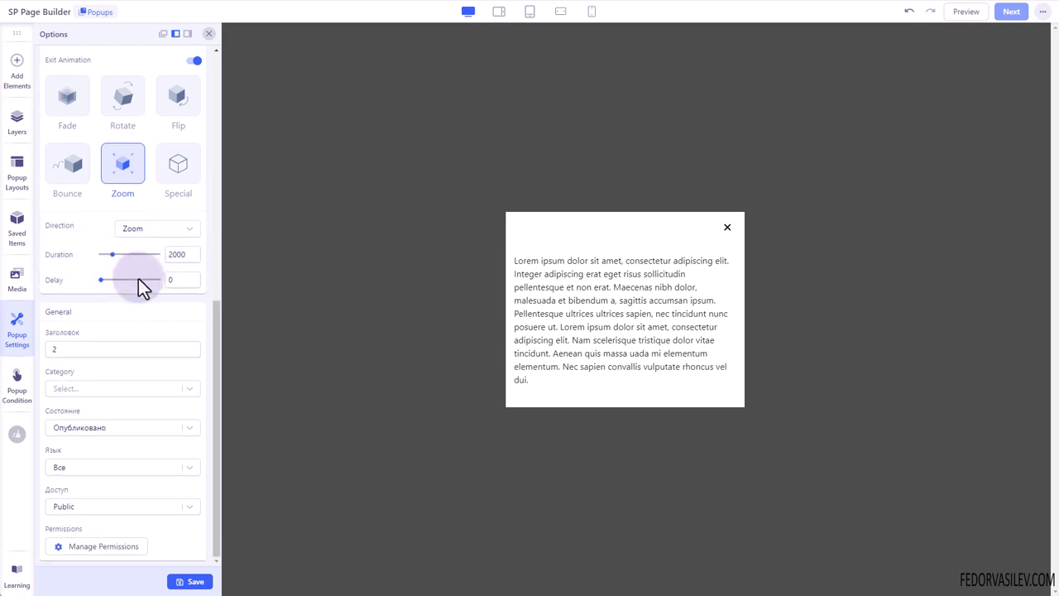
- Review the title, category and access options in the popup's general settings without changing them
{"action": "left_click", "coordinate": [66, 348]}
{"action": "type", "text": "2"}
{"action": "left_click", "coordinate": [101, 388]}
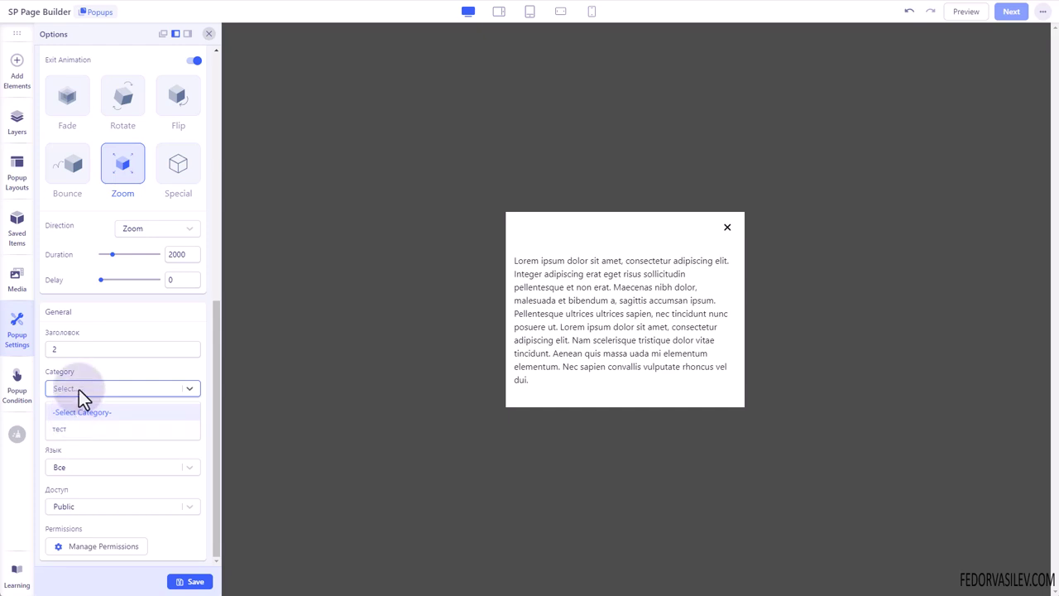
{"action": "left_click", "coordinate": [92, 370]}
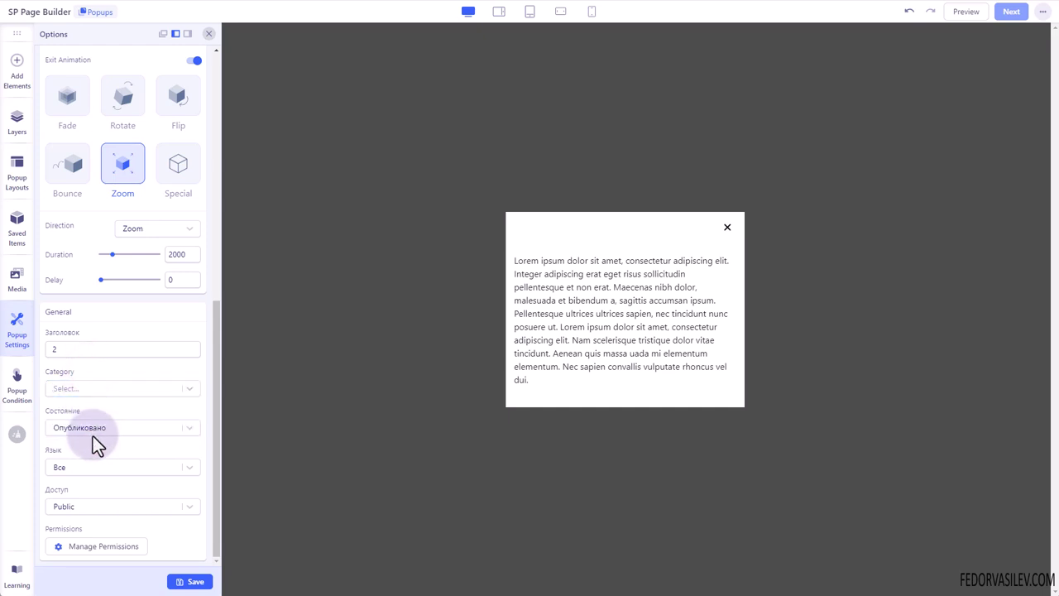
{"action": "left_click", "coordinate": [77, 508]}
{"action": "scroll", "coordinate": [70, 529], "scroll_direction": "down", "scroll_amount": 1}
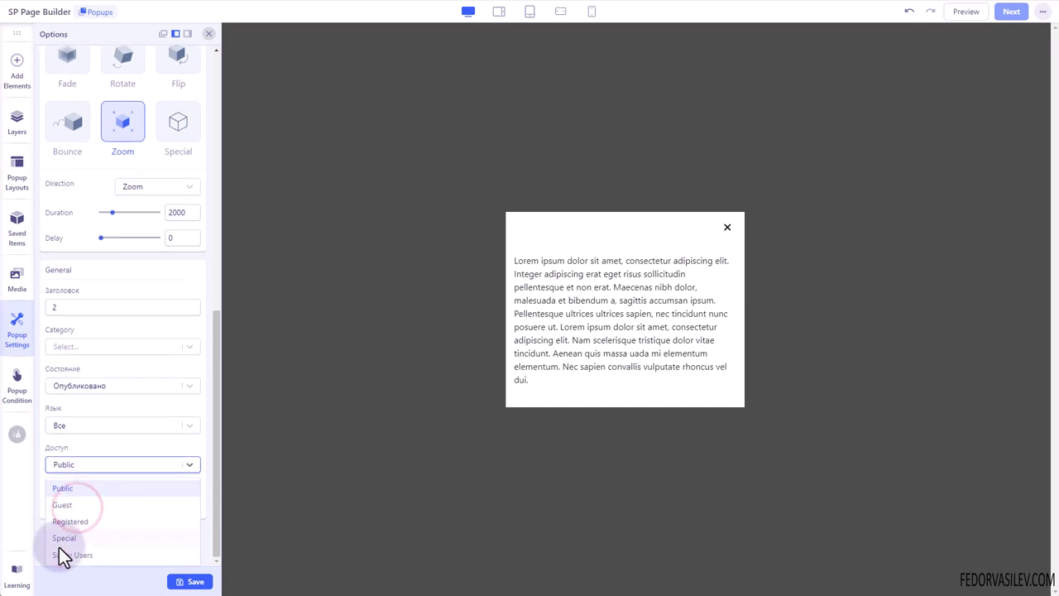
{"action": "left_click", "coordinate": [87, 453]}
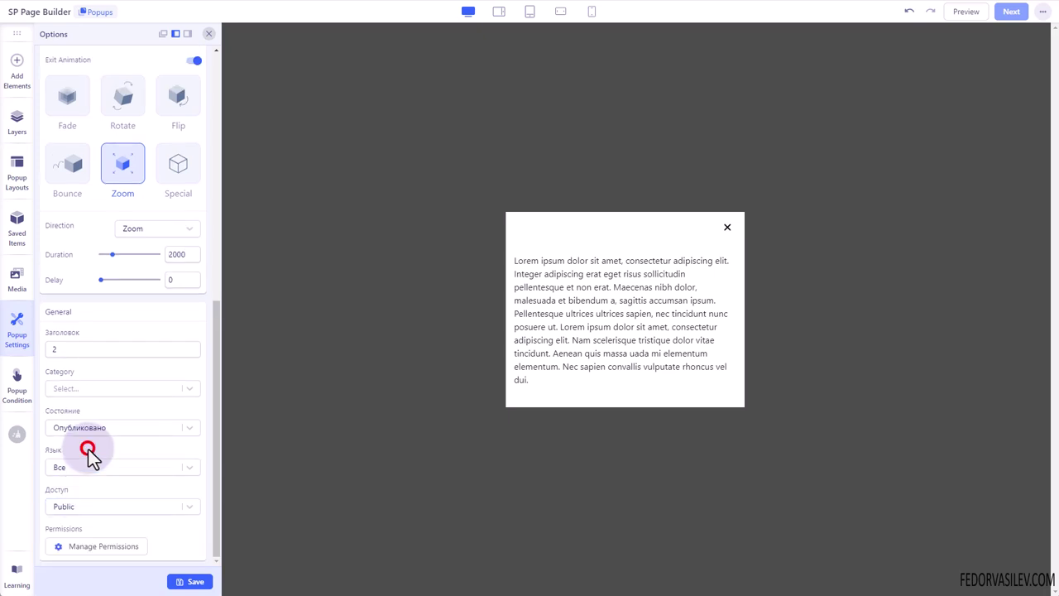
- Open the popup's style settings and examine the colour, image and gradient background options, returning to Color
{"action": "scroll", "coordinate": [130, 495], "scroll_direction": "up", "scroll_amount": 5}
{"action": "scroll", "coordinate": [130, 489], "scroll_direction": "up", "scroll_amount": 5}
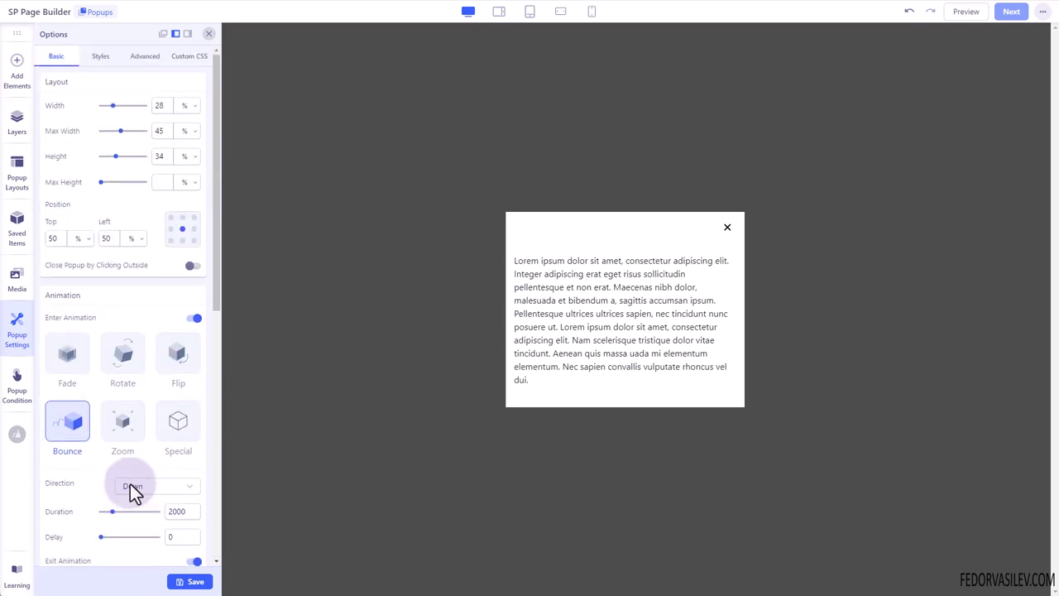
{"action": "left_click", "coordinate": [102, 59]}
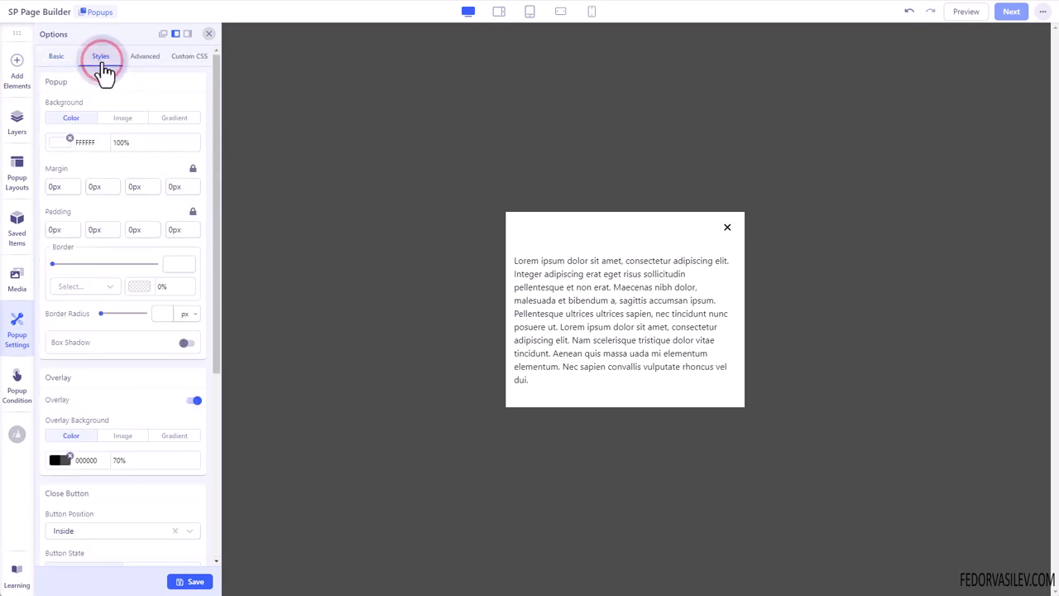
{"action": "left_click", "coordinate": [58, 144]}
{"action": "left_click_drag", "start_coordinate": [273, 121], "coordinate": [216, 68]}
{"action": "left_click", "coordinate": [93, 164]}
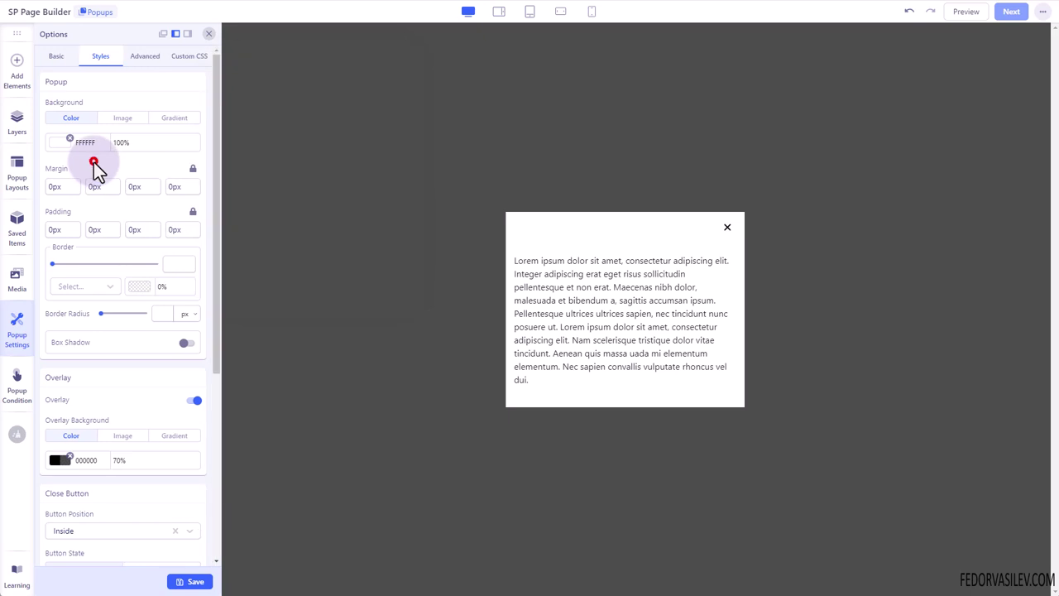
{"action": "left_click", "coordinate": [130, 117]}
{"action": "left_click", "coordinate": [161, 117]}
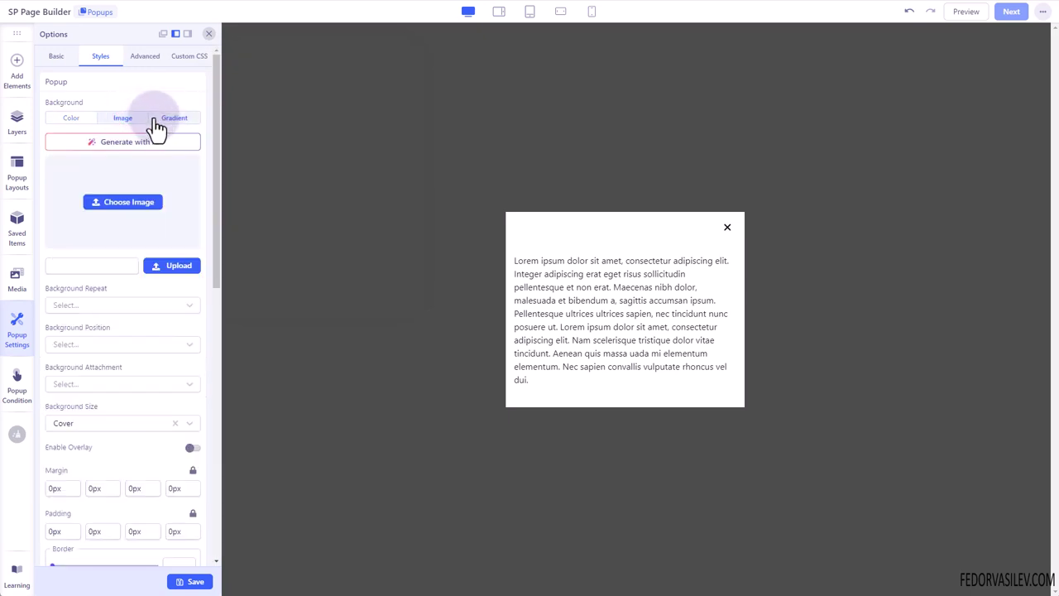
{"action": "left_click", "coordinate": [68, 118]}
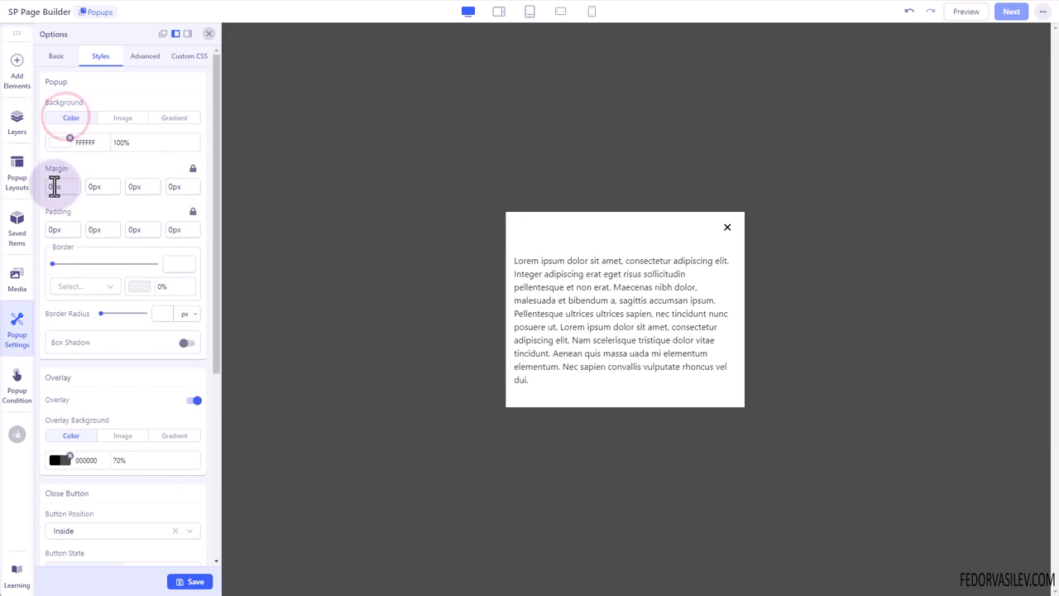
- Try a popup border of width 19 in Solid and Dotted styles, and reduce the border width to 0
{"action": "left_click_drag", "start_coordinate": [53, 263], "coordinate": [72, 263]}
{"action": "left_click", "coordinate": [76, 286]}
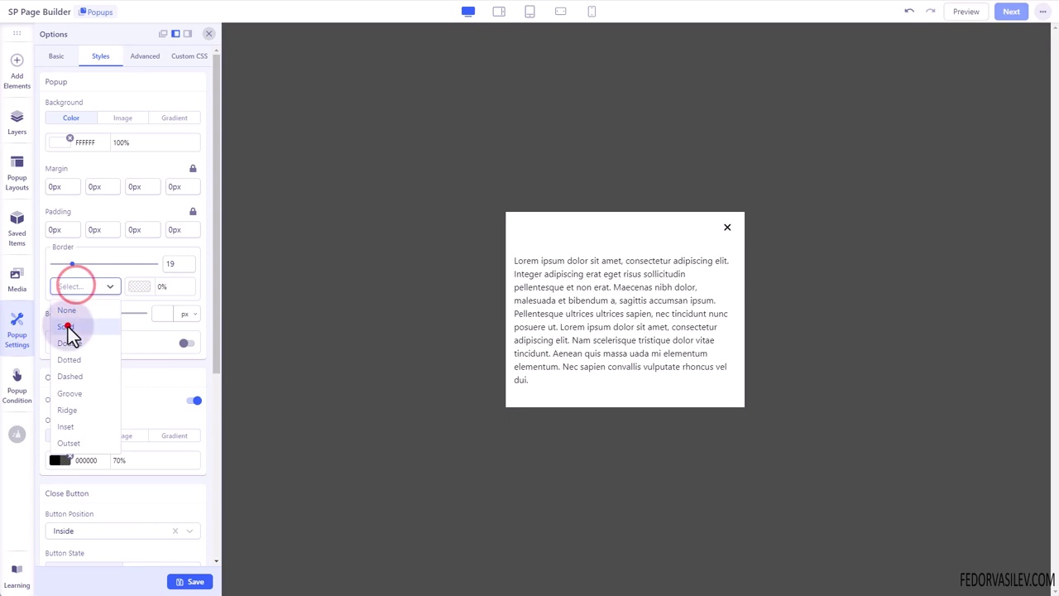
{"action": "left_click", "coordinate": [66, 326]}
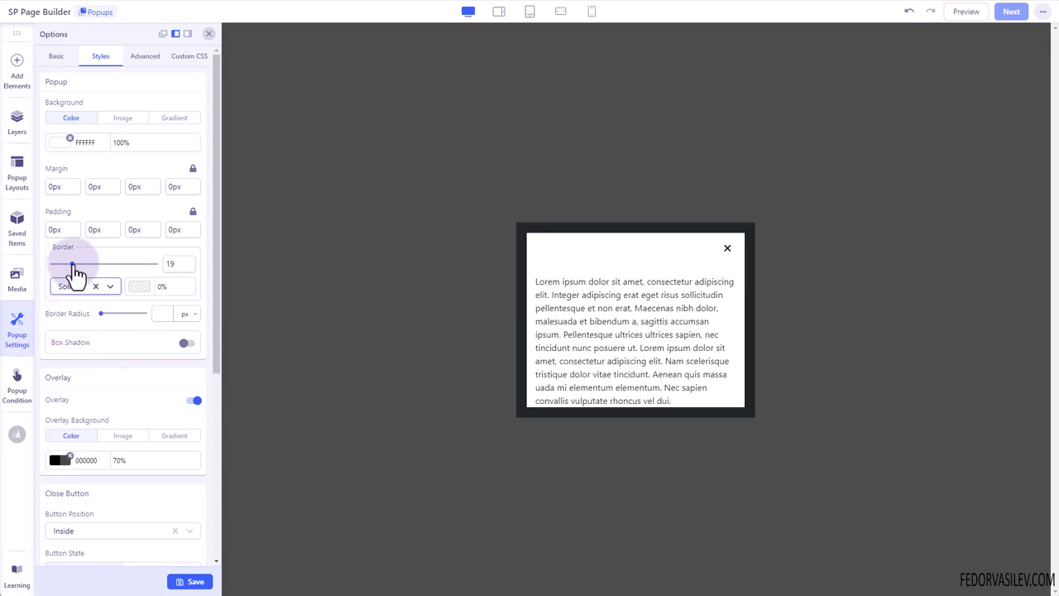
{"action": "left_click", "coordinate": [71, 285]}
{"action": "left_click", "coordinate": [70, 351]}
{"action": "left_click", "coordinate": [73, 286]}
{"action": "left_click", "coordinate": [75, 364]}
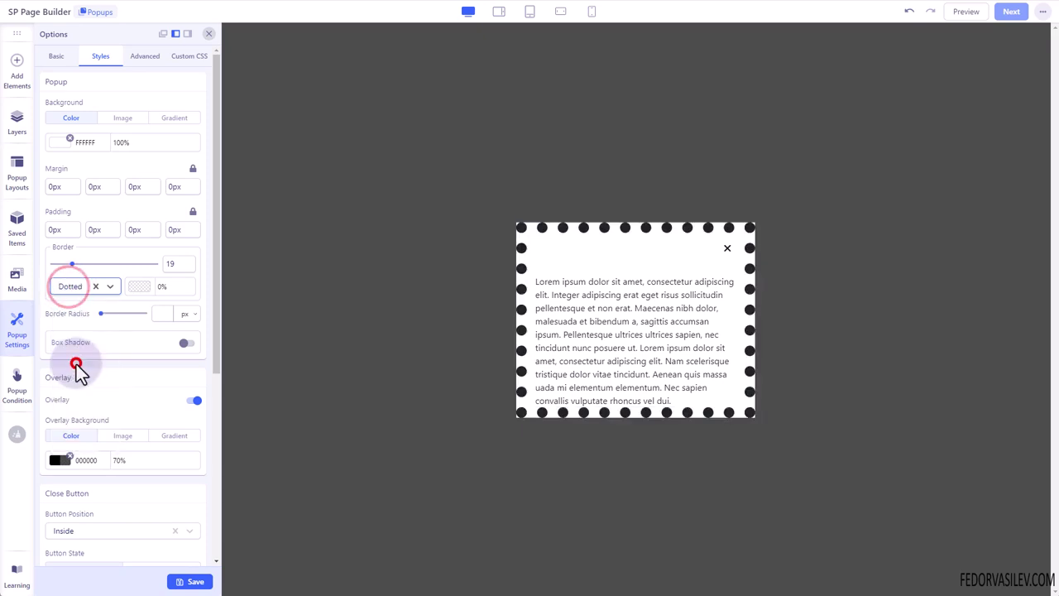
{"action": "left_click", "coordinate": [69, 263]}
{"action": "left_click_drag", "start_coordinate": [70, 267], "coordinate": [37, 266]}
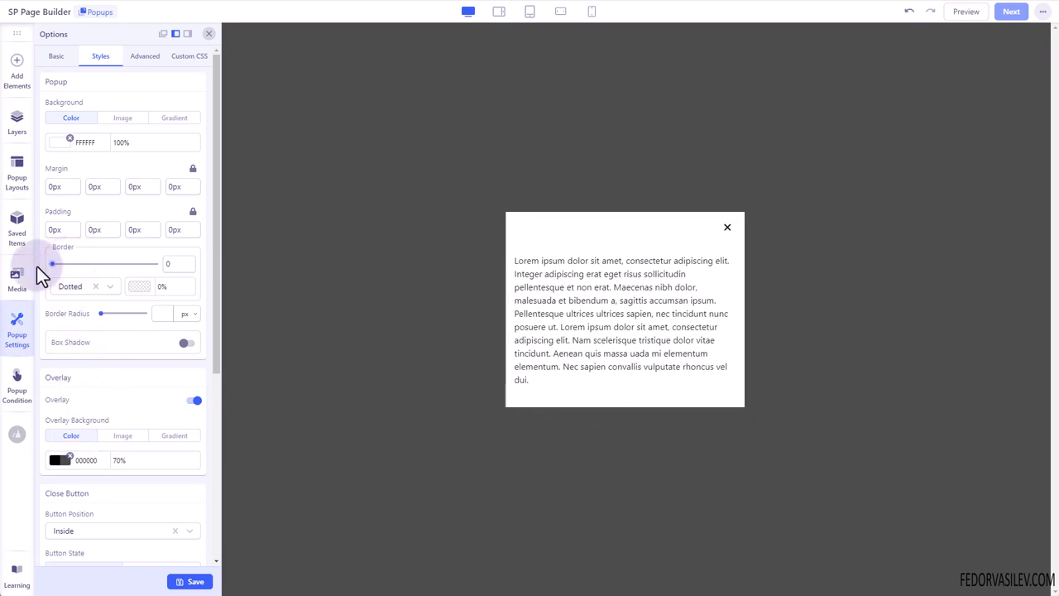
- Enable the popup's box shadow with colour #373636, horizontal offset 29 and vertical offset 26
{"action": "left_click", "coordinate": [187, 343]}
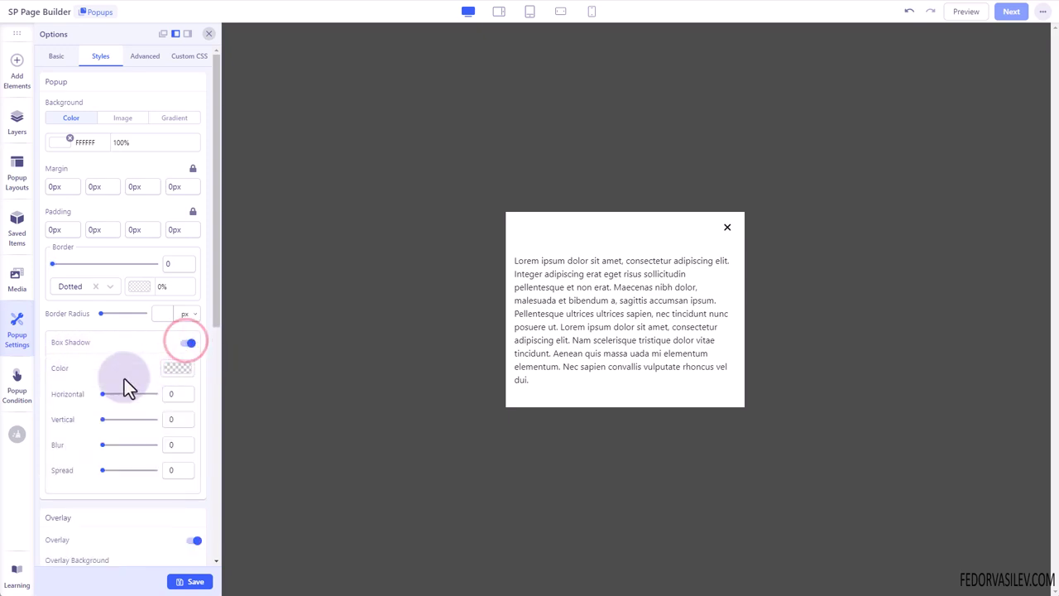
{"action": "left_click", "coordinate": [176, 367]}
{"action": "left_click", "coordinate": [225, 366]}
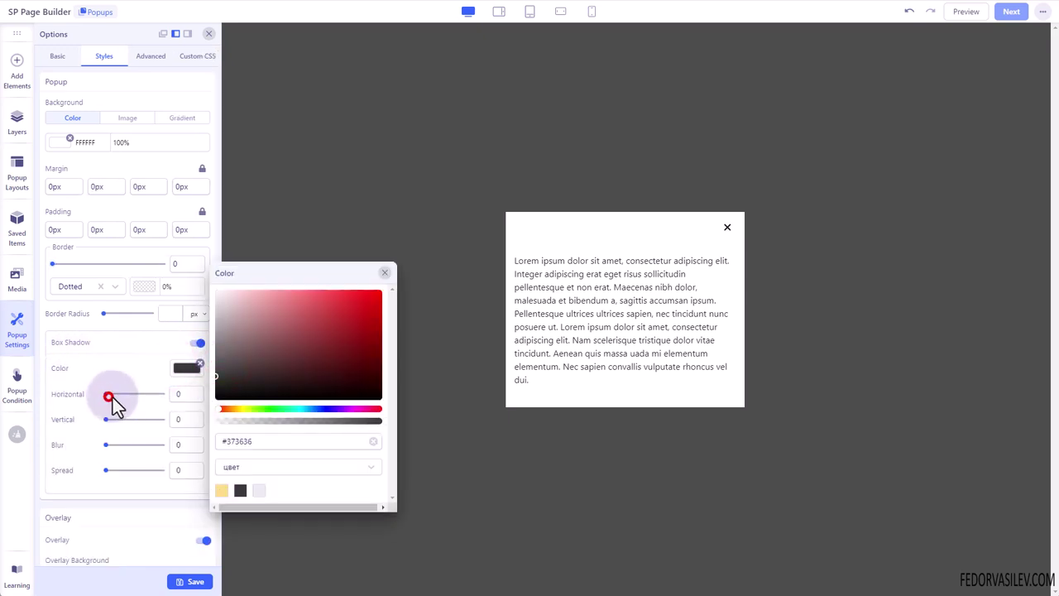
{"action": "left_click_drag", "start_coordinate": [106, 396], "coordinate": [118, 394]}
{"action": "left_click", "coordinate": [116, 420]}
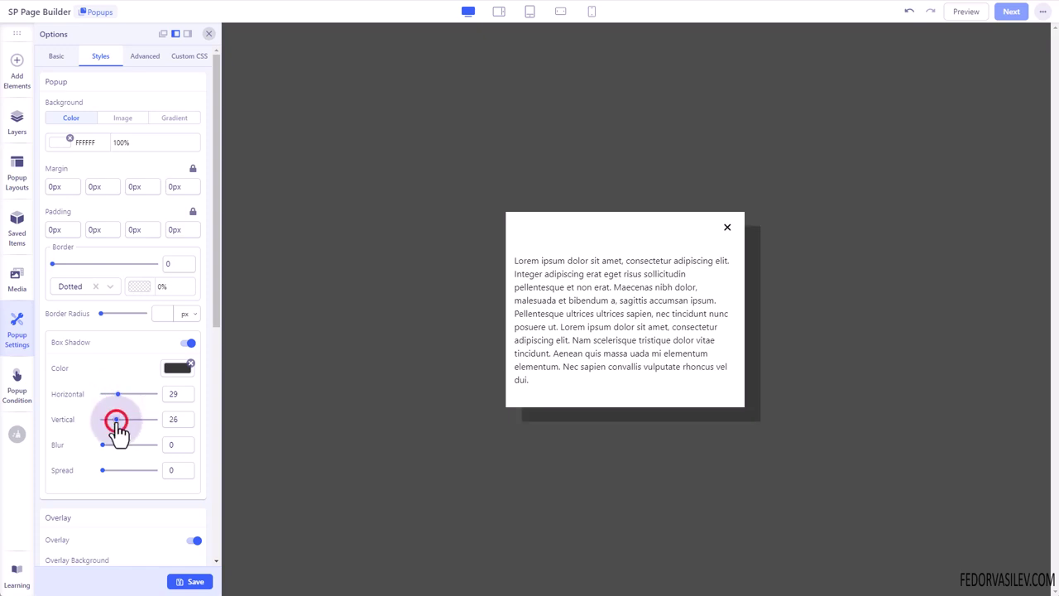
- Turn the popup's overlay off and on again, try its image and gradient background types, and return to Color
{"action": "scroll", "coordinate": [129, 363], "scroll_direction": "down", "scroll_amount": 3}
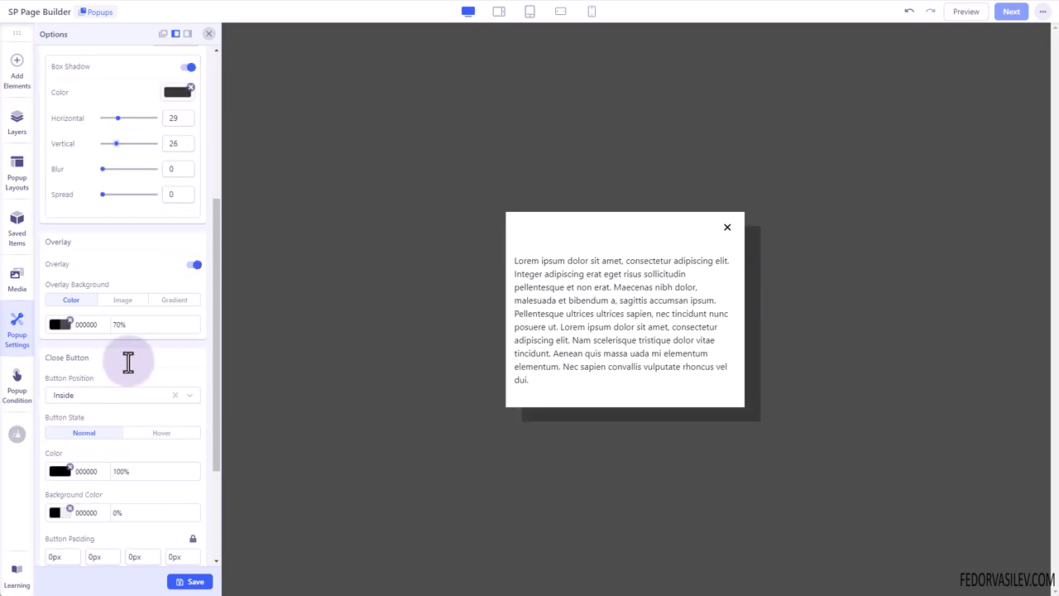
{"action": "scroll", "coordinate": [129, 359], "scroll_direction": "up", "scroll_amount": 1}
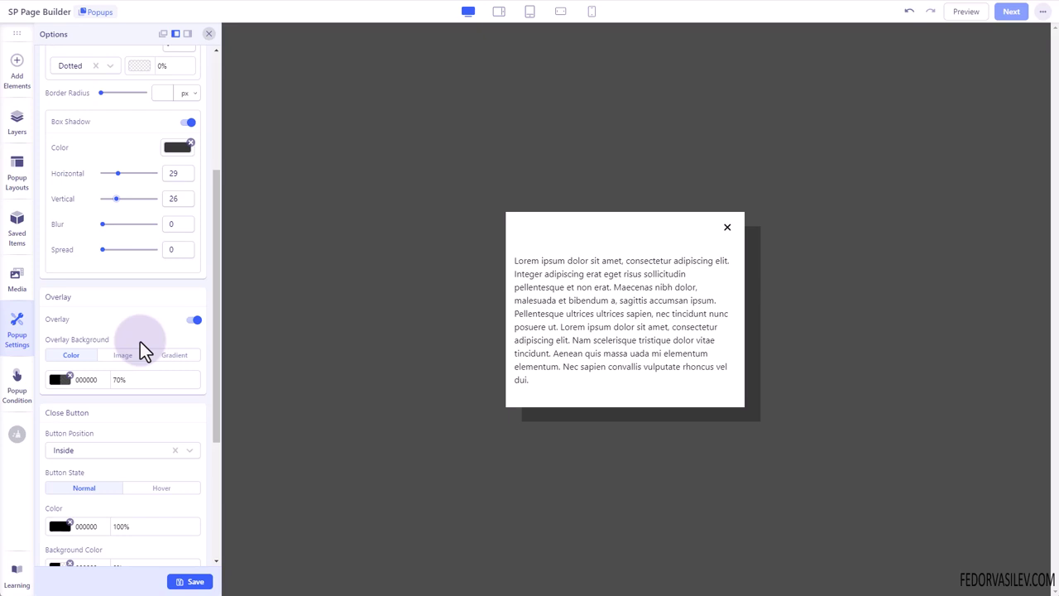
{"action": "left_click", "coordinate": [190, 322]}
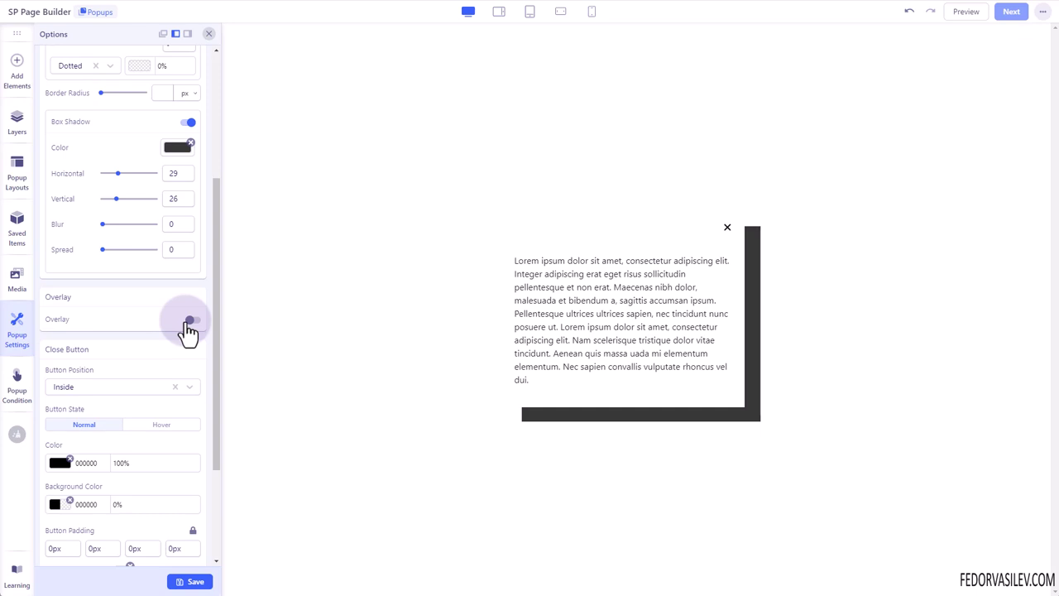
{"action": "left_click", "coordinate": [188, 321]}
{"action": "left_click", "coordinate": [124, 355]}
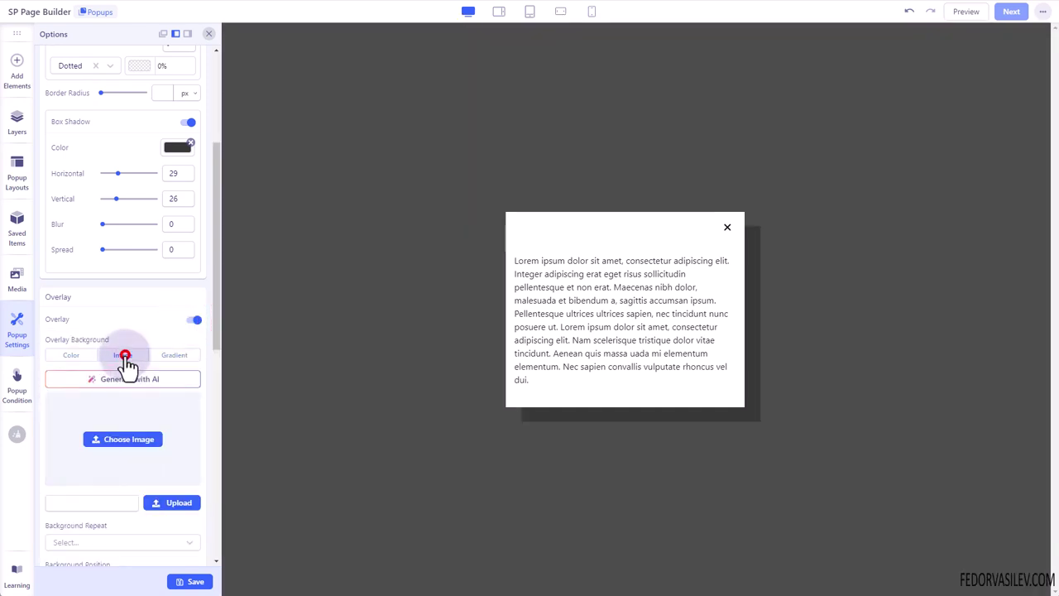
{"action": "left_click", "coordinate": [75, 357]}
{"action": "left_click", "coordinate": [168, 356]}
{"action": "left_click", "coordinate": [72, 357]}
- Set the overlay background to the grey-blue colour 596586 at 66% opacity
{"action": "left_click", "coordinate": [55, 379]}
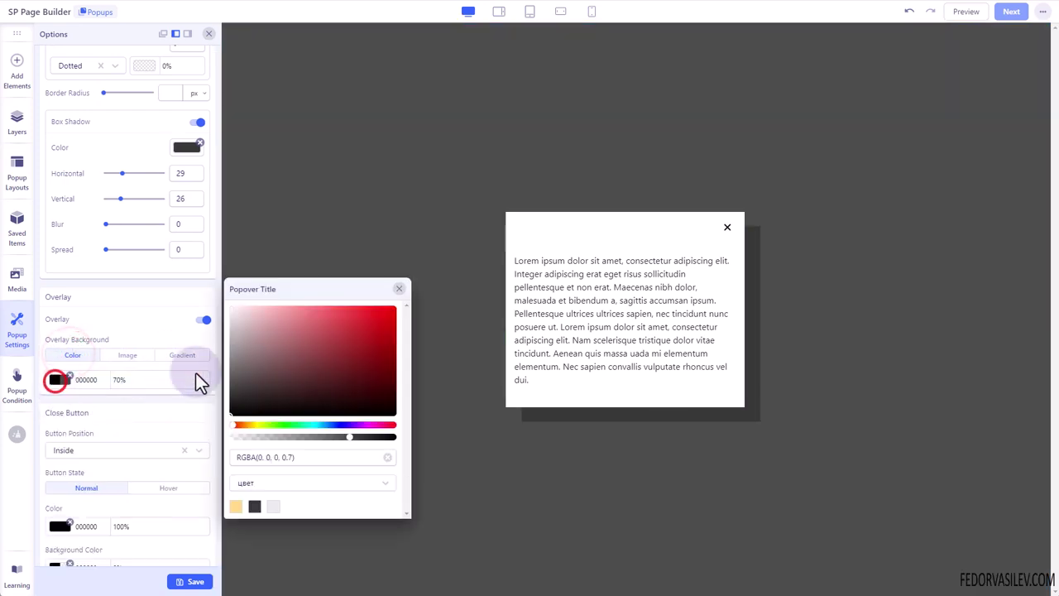
{"action": "left_click", "coordinate": [285, 357]}
{"action": "left_click", "coordinate": [292, 436]}
{"action": "left_click_drag", "start_coordinate": [294, 439], "coordinate": [335, 425]}
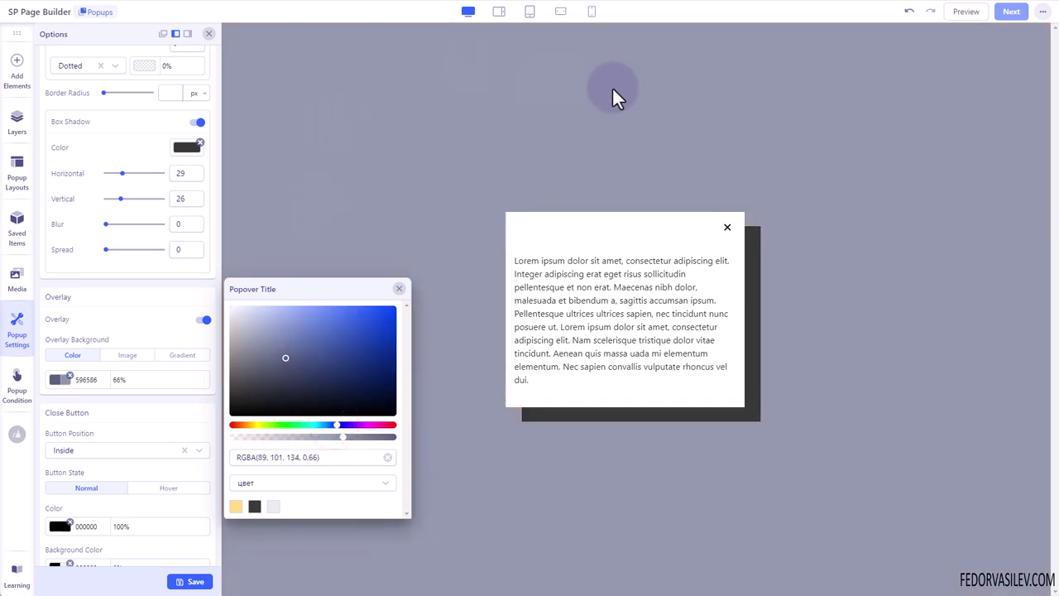
{"action": "left_click", "coordinate": [128, 338]}
- Try the close button position as Outside and as Custom with Position X 54 px, and return it to Inside
{"action": "scroll", "coordinate": [137, 379], "scroll_direction": "down", "scroll_amount": 5}
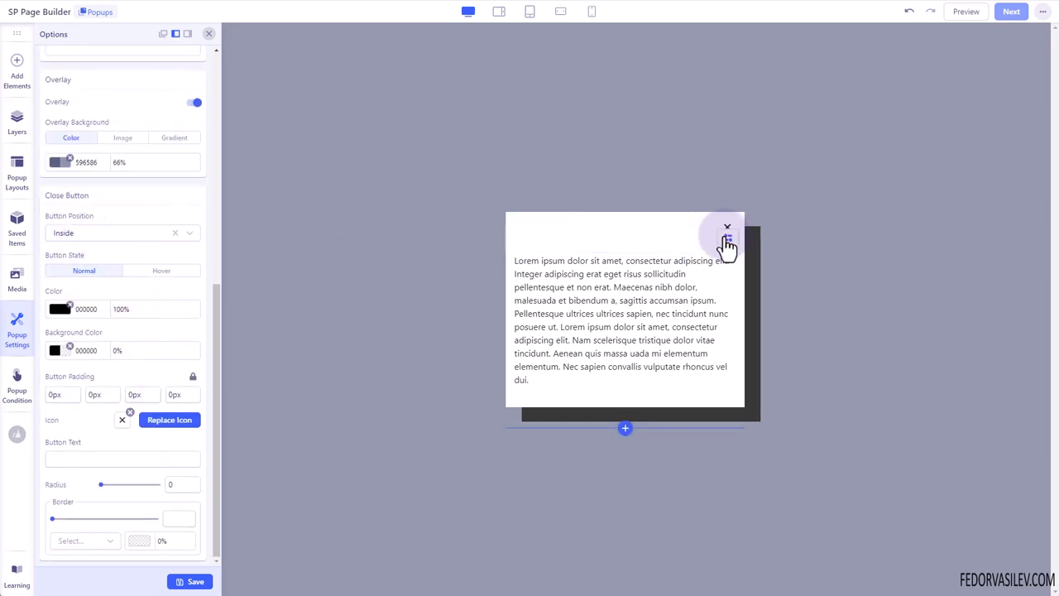
{"action": "left_click", "coordinate": [87, 235]}
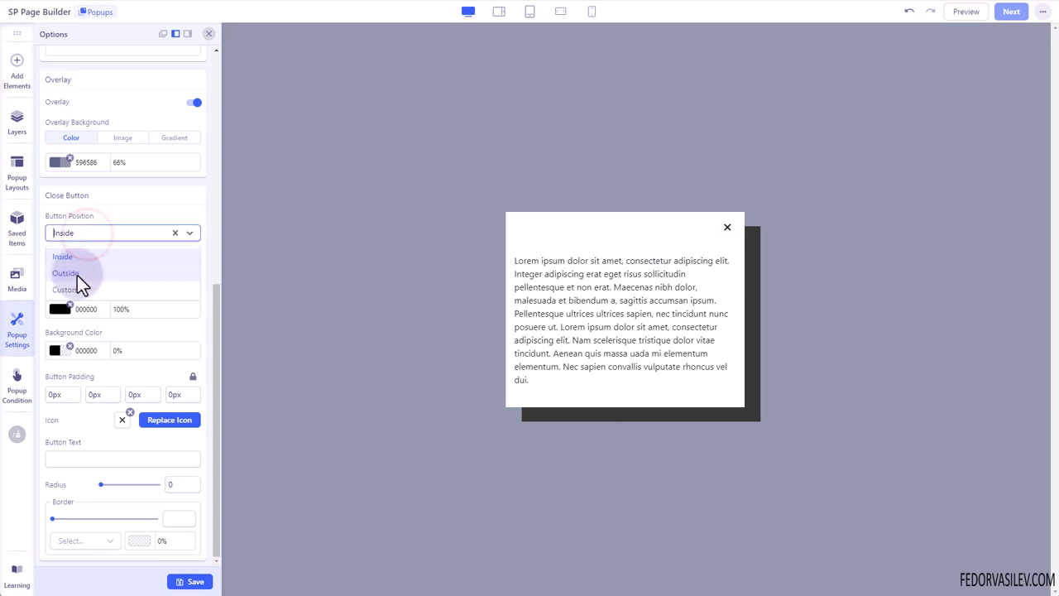
{"action": "left_click", "coordinate": [77, 275]}
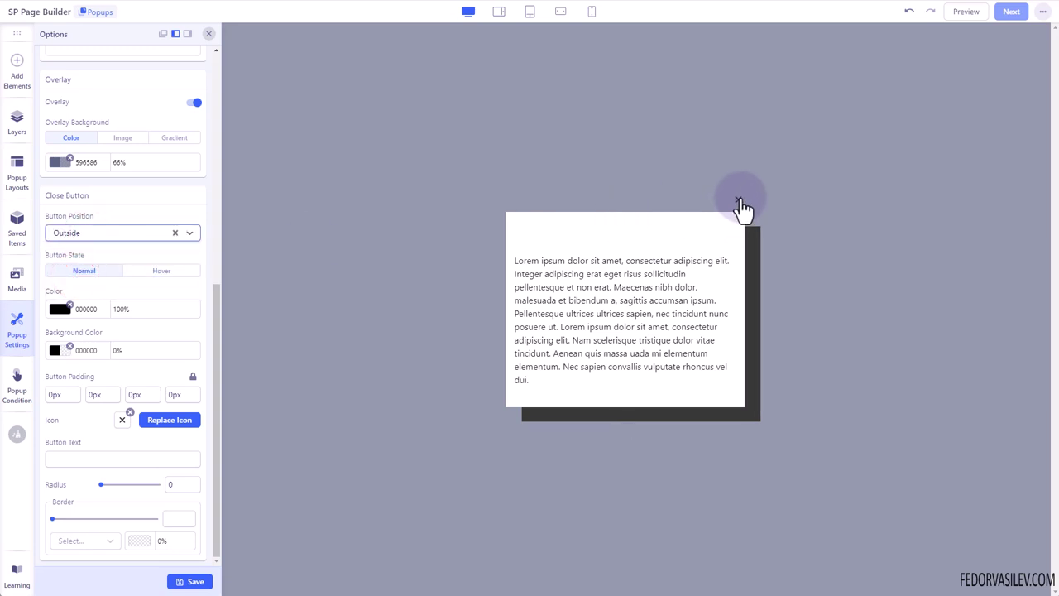
{"action": "left_click", "coordinate": [105, 234]}
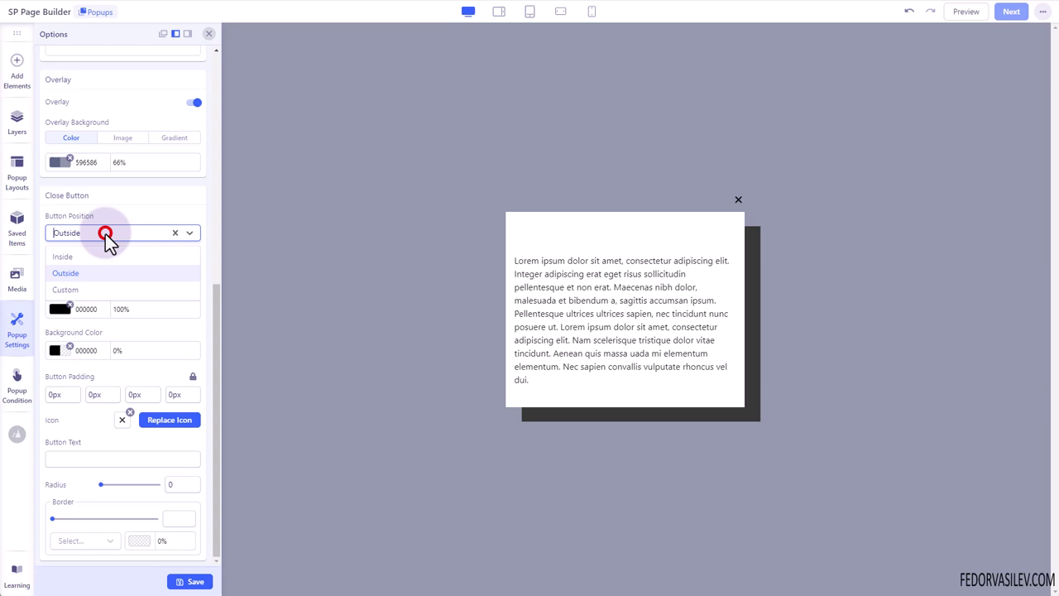
{"action": "left_click", "coordinate": [74, 291]}
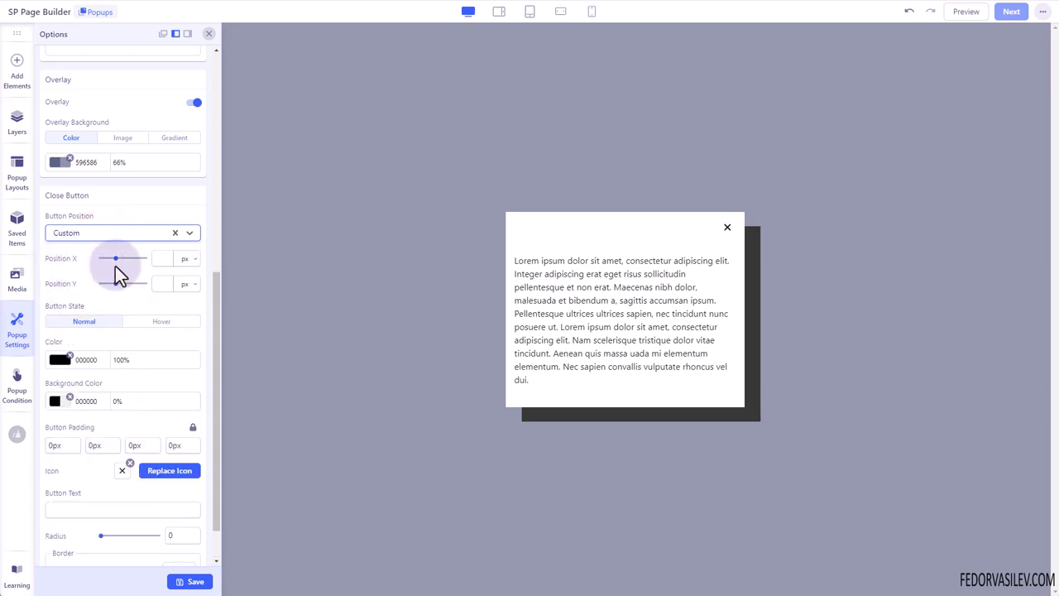
{"action": "left_click_drag", "start_coordinate": [120, 271], "coordinate": [105, 253]}
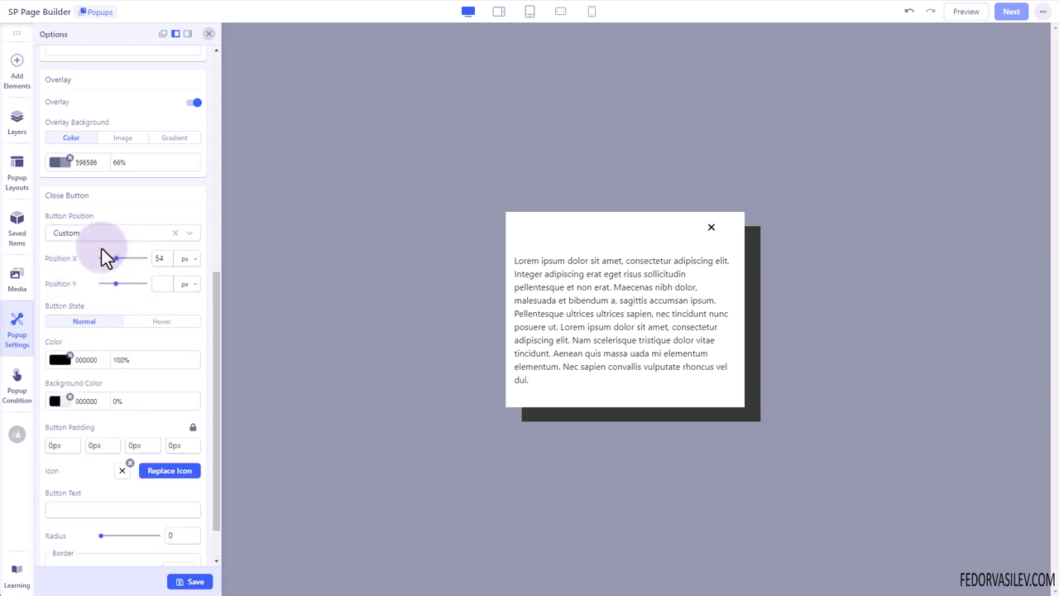
{"action": "left_click", "coordinate": [101, 235]}
{"action": "left_click", "coordinate": [74, 257]}
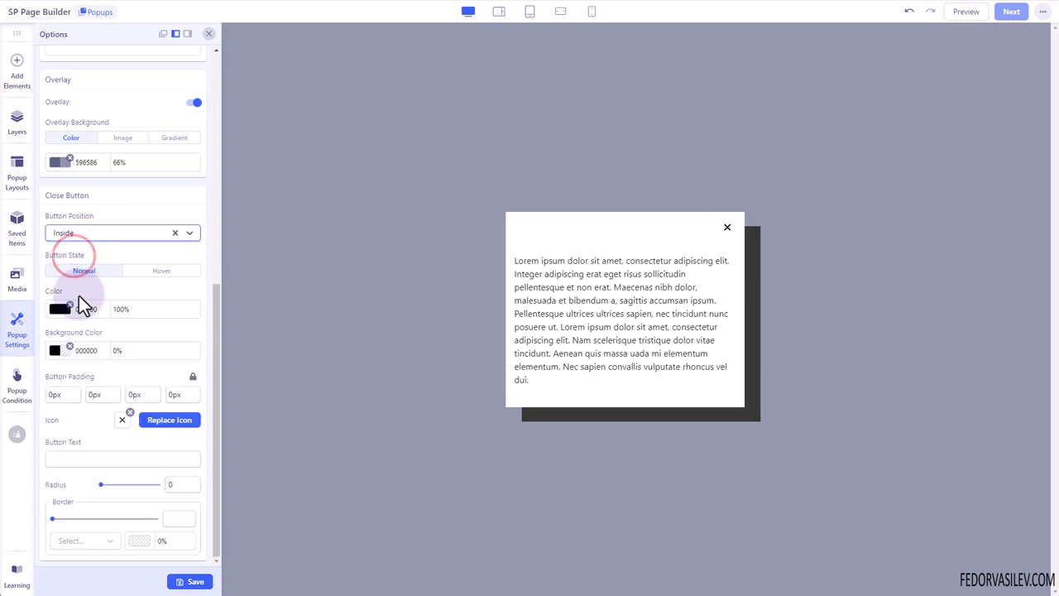
- Give the close button's normal state a BBB7FF background at 100% opacity and set its padding to 10px on all sides
{"action": "left_click", "coordinate": [142, 282]}
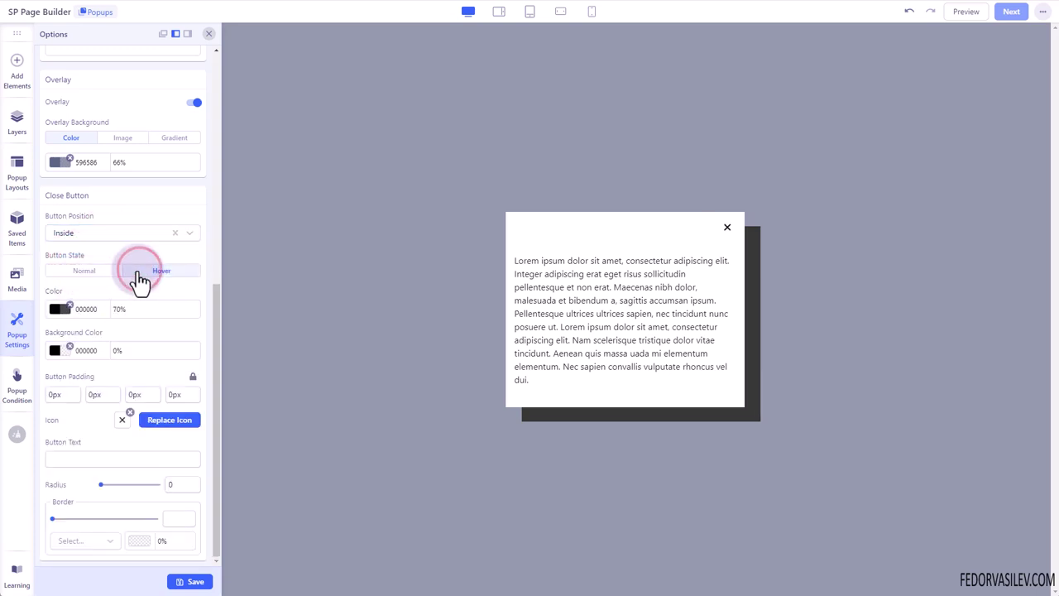
{"action": "left_click", "coordinate": [89, 280]}
{"action": "left_click", "coordinate": [88, 275]}
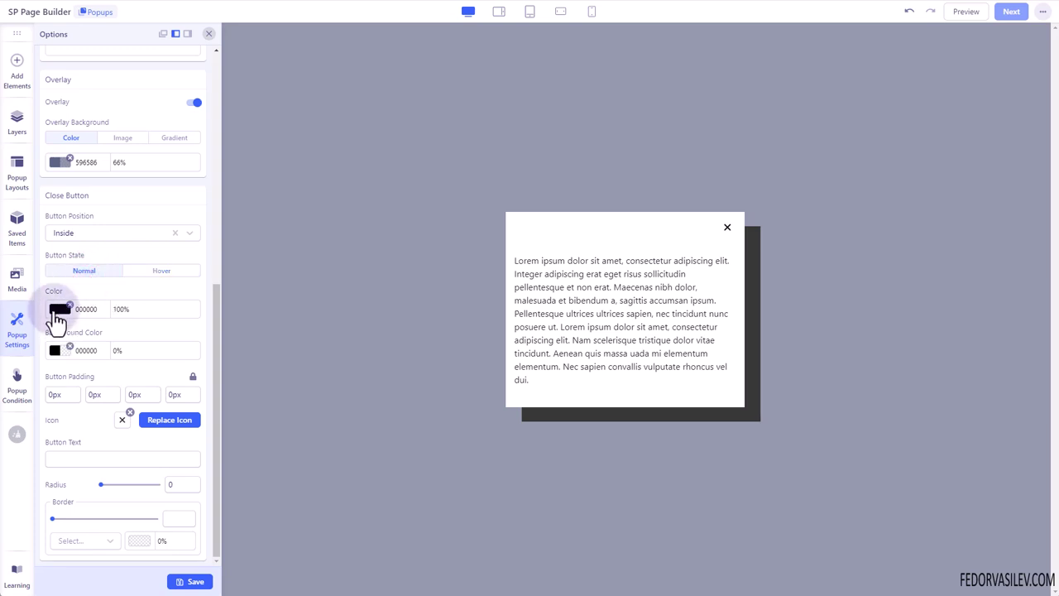
{"action": "left_click", "coordinate": [54, 350]}
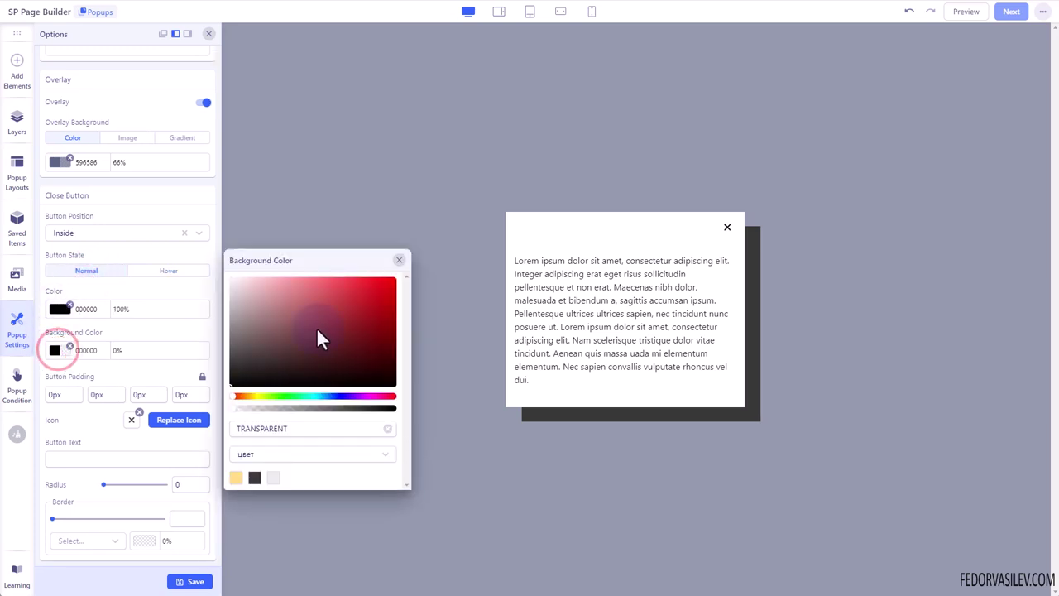
{"action": "left_click", "coordinate": [345, 397]}
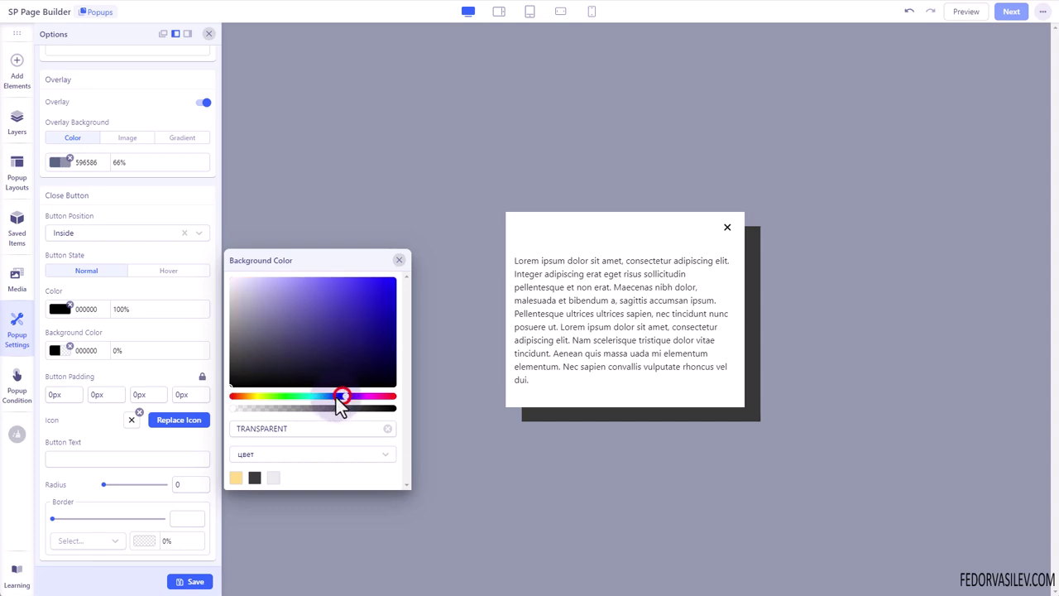
{"action": "left_click", "coordinate": [368, 323]}
{"action": "left_click_drag", "start_coordinate": [327, 313], "coordinate": [277, 269]}
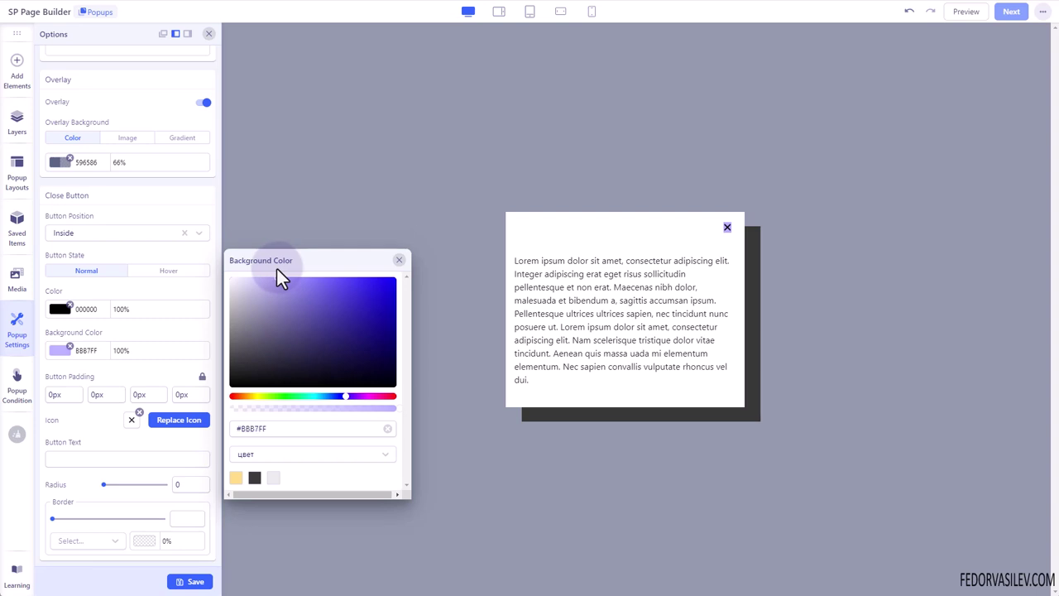
{"action": "left_click", "coordinate": [114, 336]}
{"action": "left_click", "coordinate": [47, 394]}
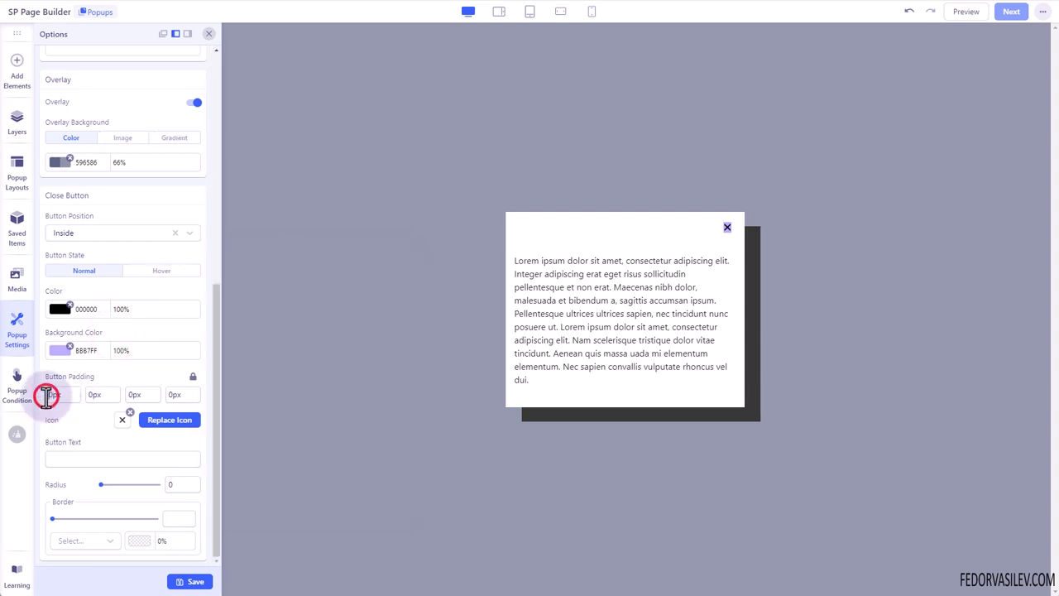
{"action": "type", "text": "1"}
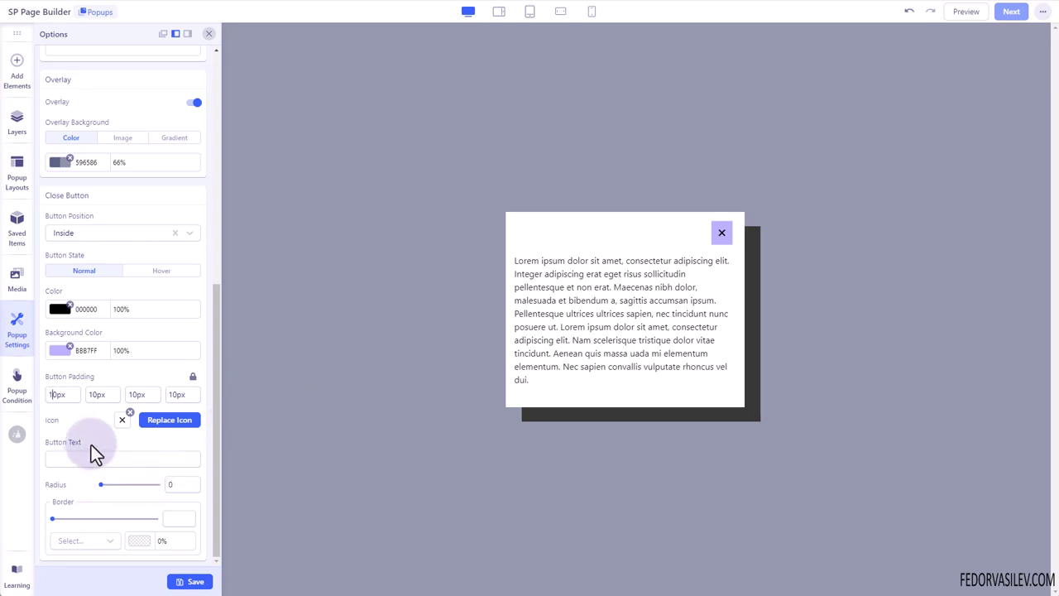
- Try a close button radius of 50, return it to 0, and set the button text to "закрыть"
{"action": "left_click", "coordinate": [166, 484]}
{"action": "type", "text": "50"}
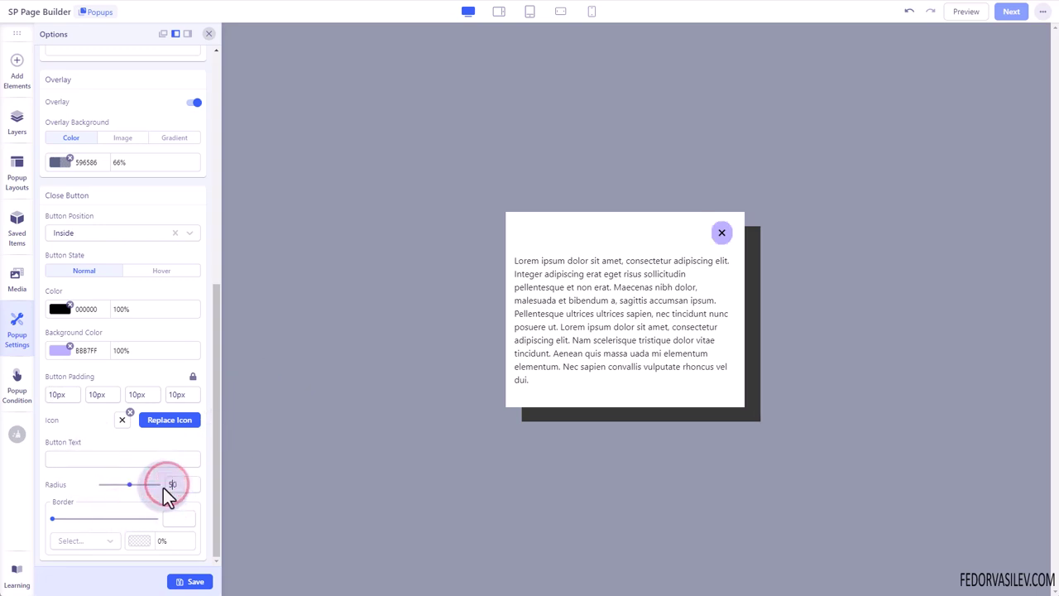
{"action": "double_click", "coordinate": [172, 484]}
{"action": "key", "text": "BackSpace"}
{"action": "left_click", "coordinate": [78, 461]}
{"action": "type", "text": "Закрыть"}
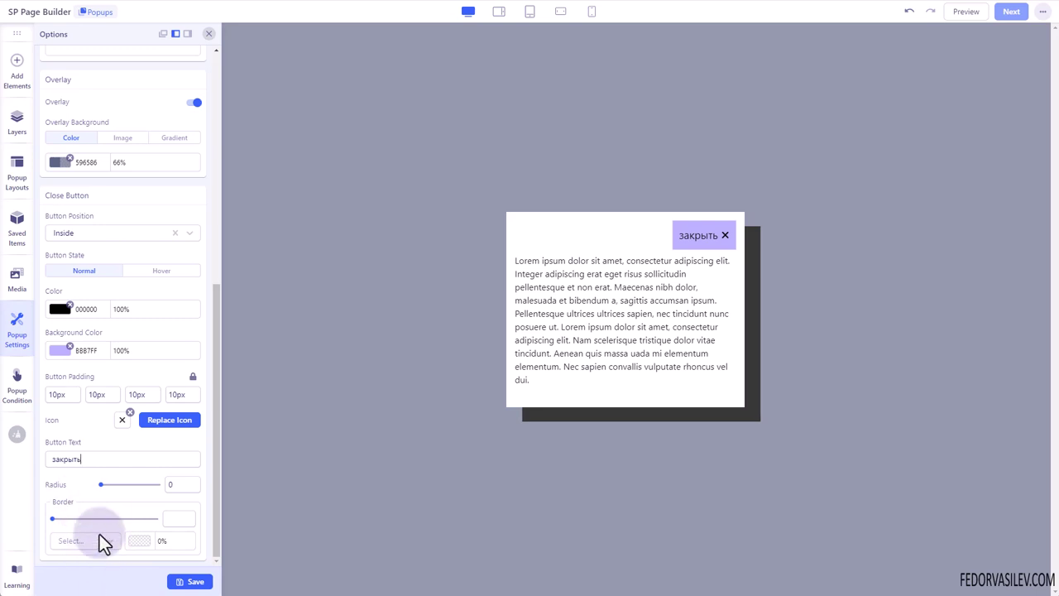
- Try the popup's advanced Auto Close and Close on ESC Key options, switching each one off again
{"action": "scroll", "coordinate": [118, 379], "scroll_direction": "up", "scroll_amount": 5}
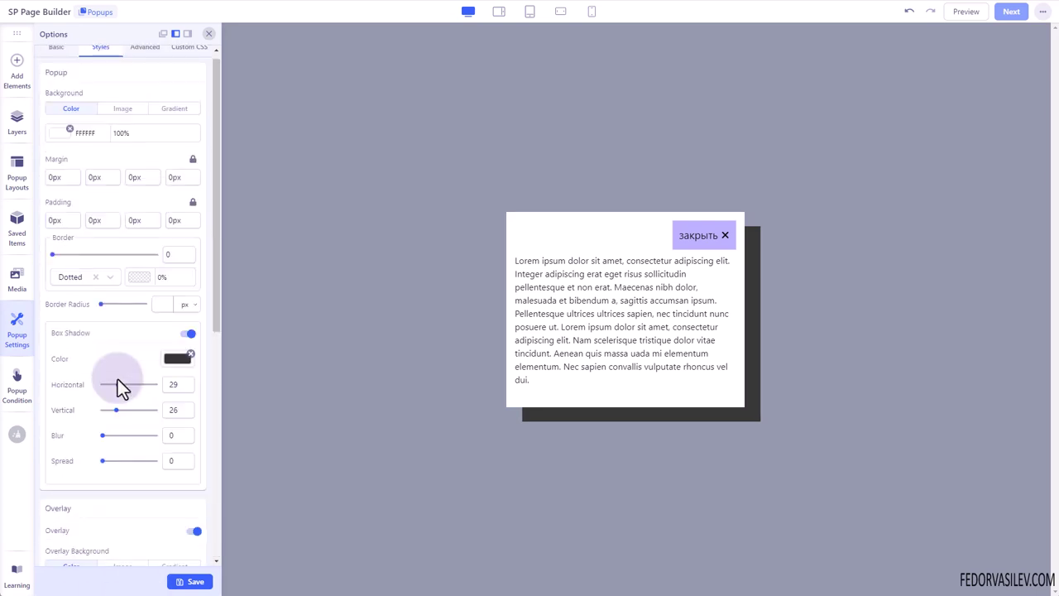
{"action": "left_click", "coordinate": [136, 56]}
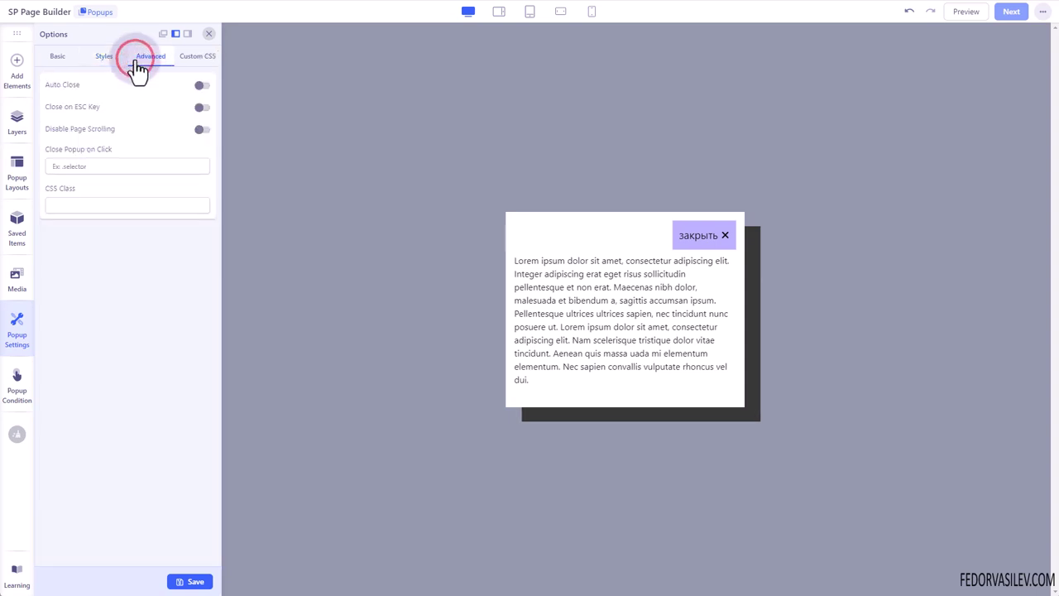
{"action": "left_click", "coordinate": [202, 86]}
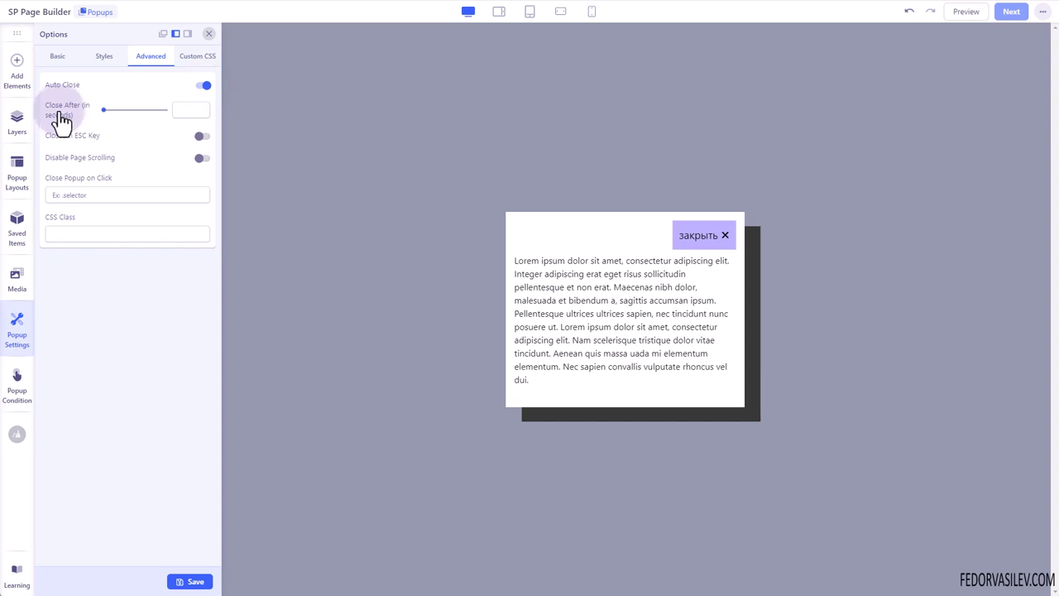
{"action": "left_click", "coordinate": [202, 88]}
{"action": "left_click", "coordinate": [203, 107]}
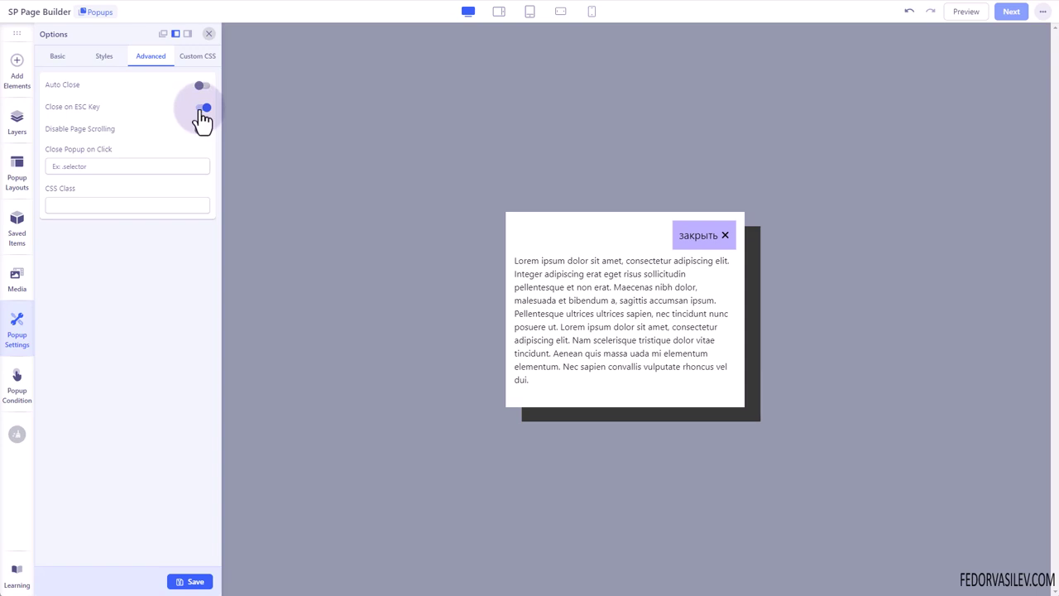
{"action": "left_click", "coordinate": [202, 108]}
- Enable Disable Page Scrolling for the popup, leave the click selector and CSS class empty, and close the popup options
{"action": "left_click", "coordinate": [206, 130]}
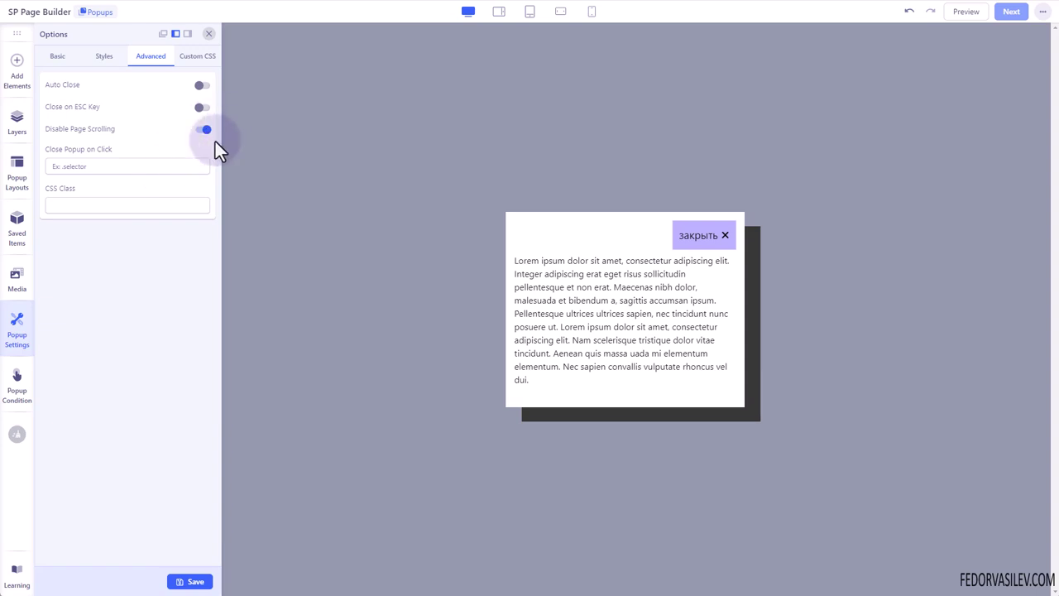
{"action": "left_click", "coordinate": [83, 274]}
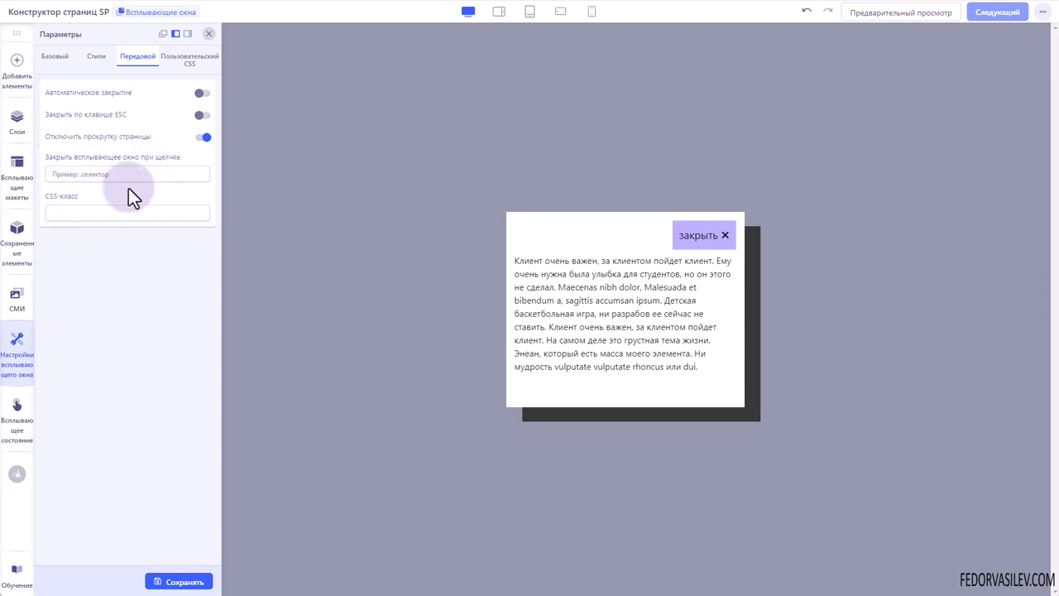
{"action": "left_click", "coordinate": [107, 175]}
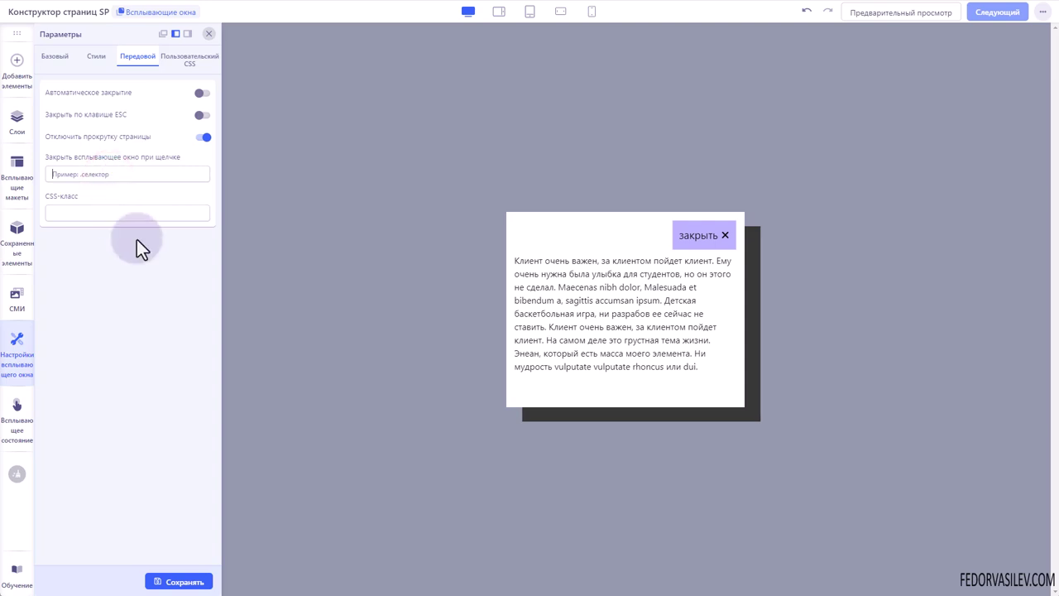
{"action": "left_click", "coordinate": [96, 213]}
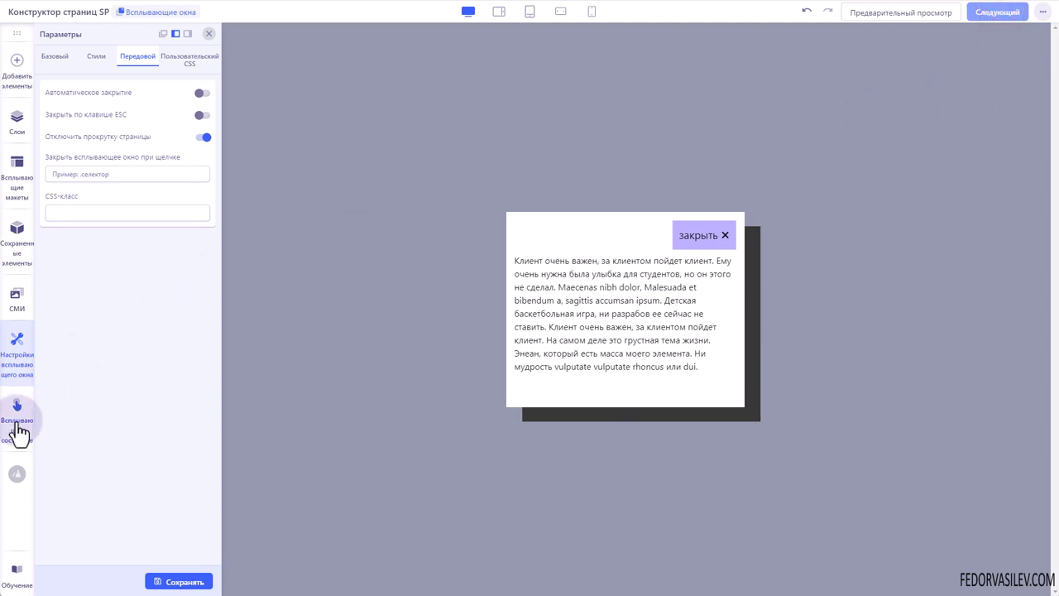
{"action": "left_click", "coordinate": [210, 36]}
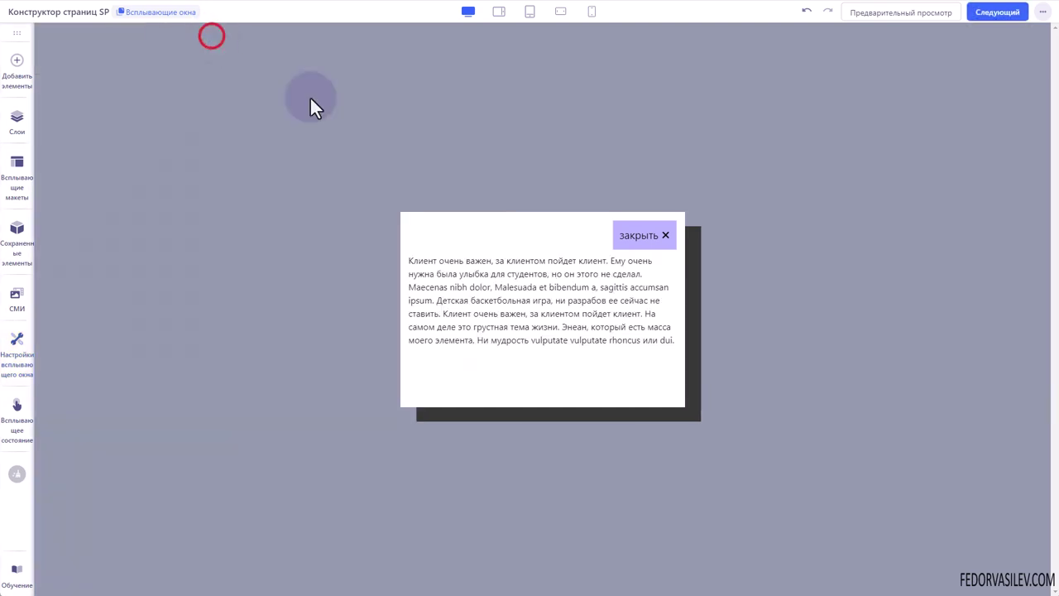
- Examine the visibility and trigger choices in the popup's condition dialog, and close it without selecting anything
{"action": "left_click", "coordinate": [1005, 12]}
{"action": "left_click", "coordinate": [414, 117]}
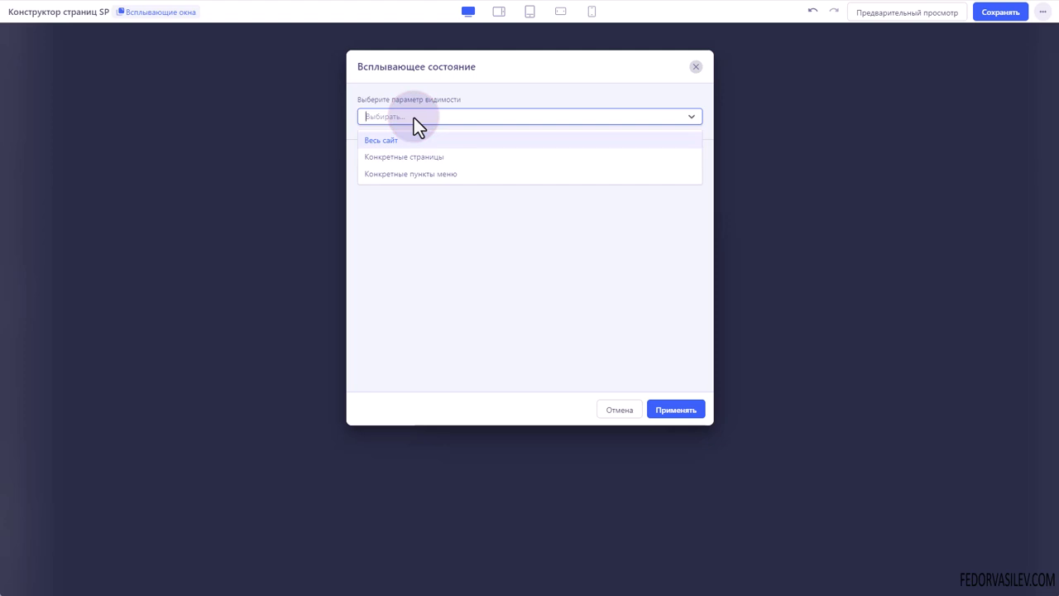
{"action": "left_click", "coordinate": [584, 94]}
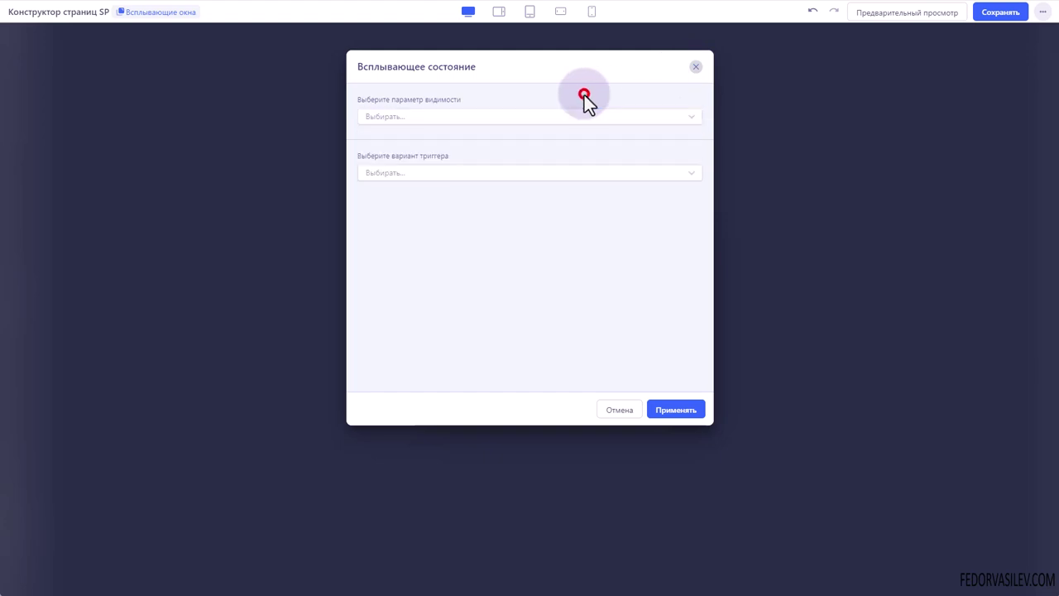
{"action": "left_click", "coordinate": [492, 173]}
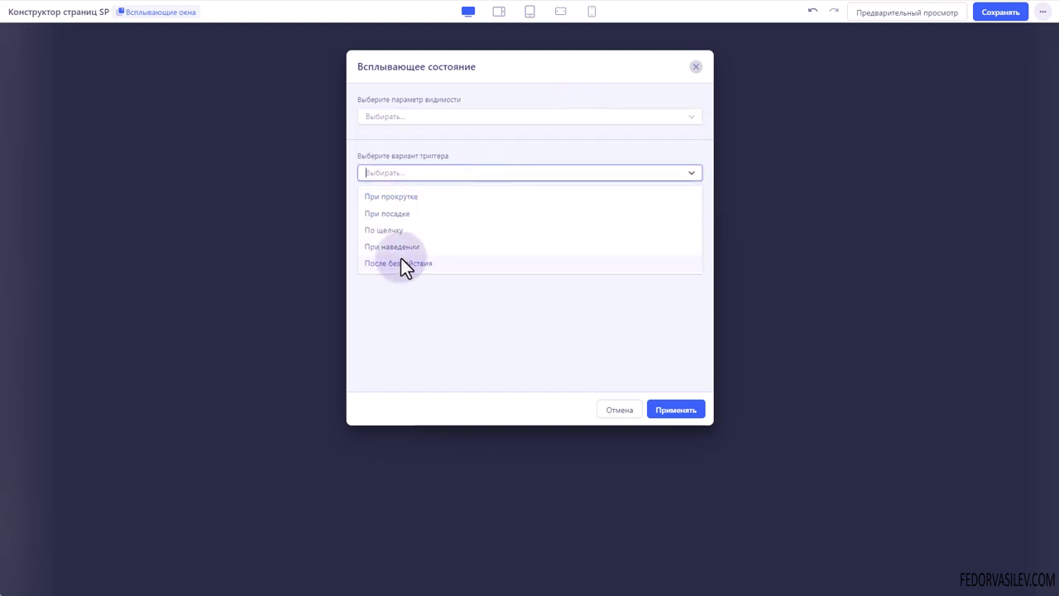
{"action": "left_click", "coordinate": [525, 139]}
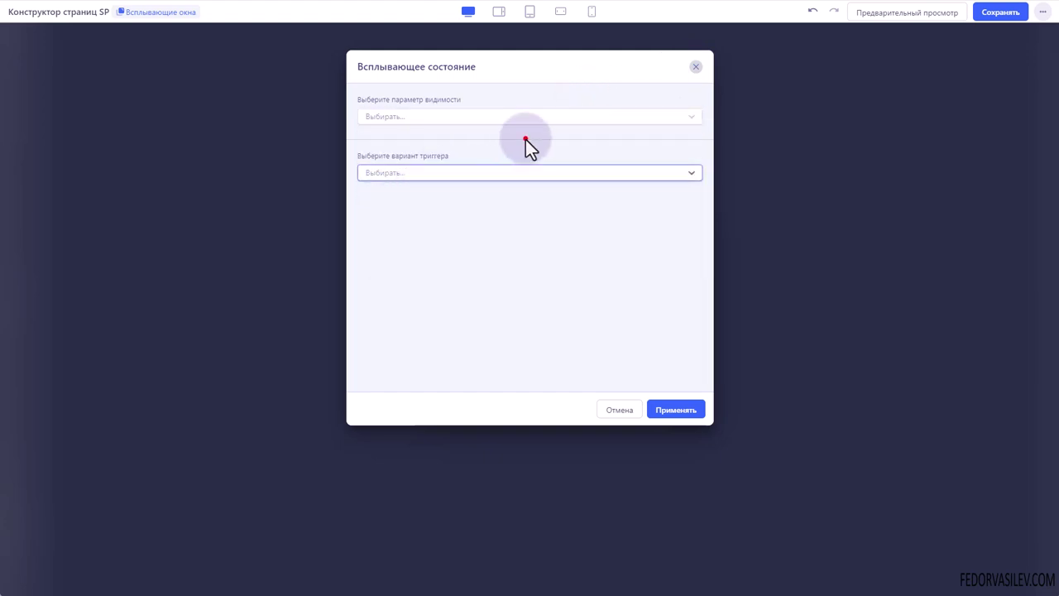
{"action": "left_click", "coordinate": [696, 66]}
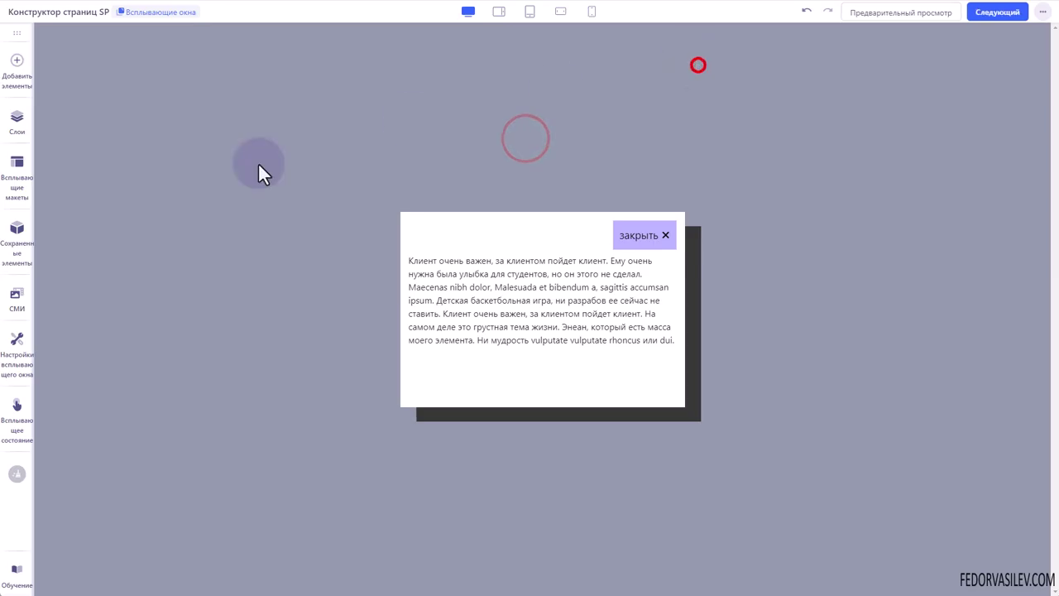
{"action": "left_click", "coordinate": [16, 404]}
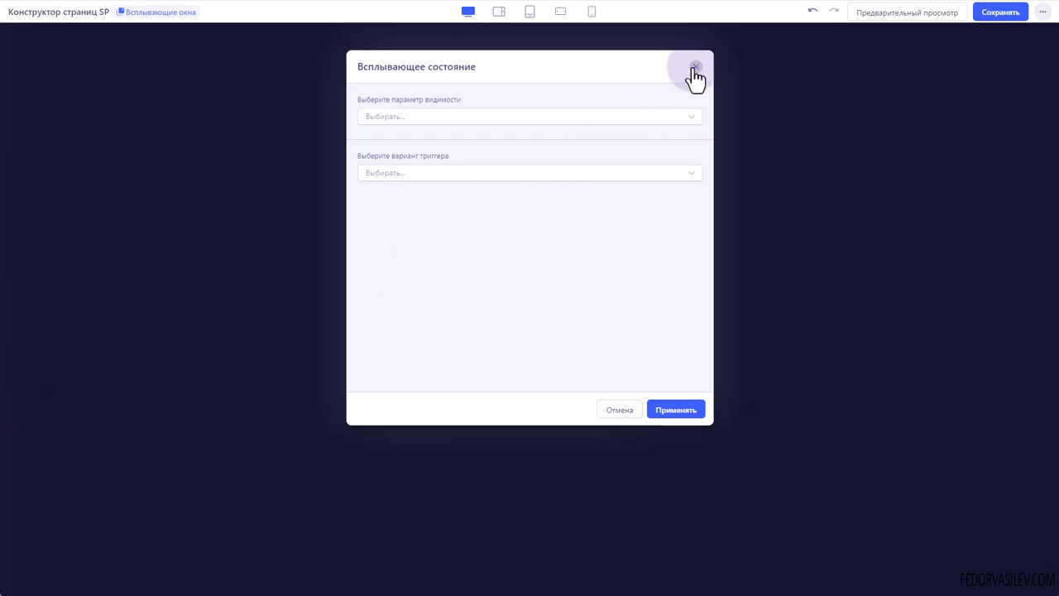
{"action": "left_click", "coordinate": [695, 68]}
{"action": "left_click", "coordinate": [16, 407]}
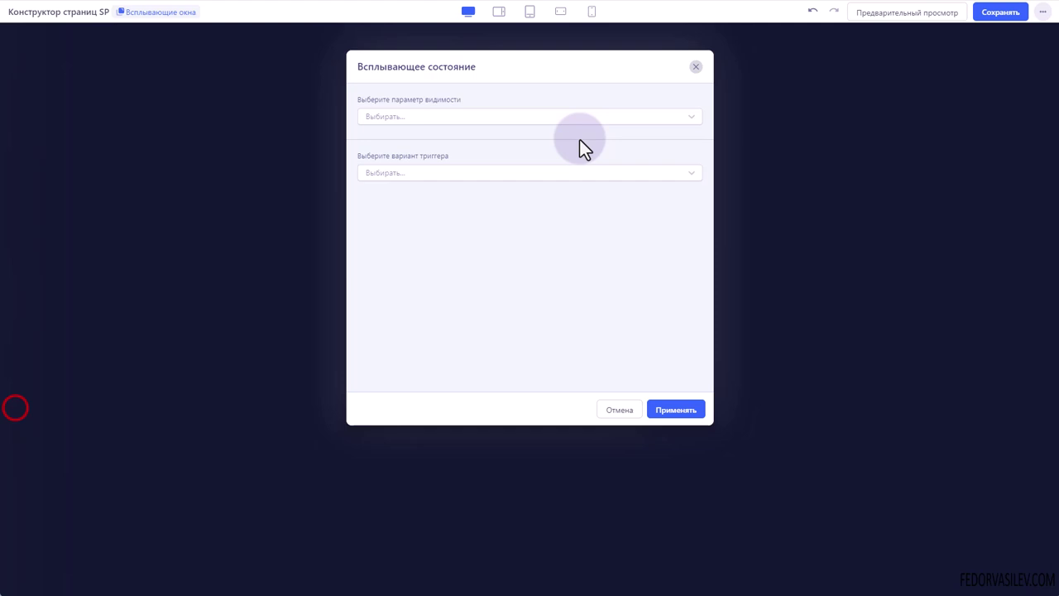
{"action": "left_click", "coordinate": [695, 67]}
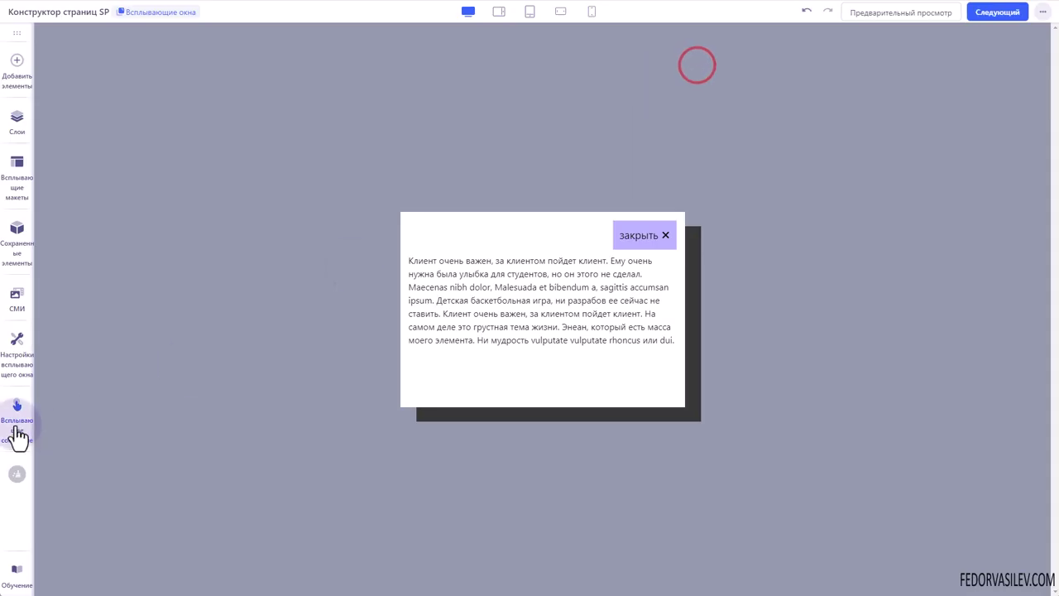
- In the popup conditions, browse the lists for Конкретные страницы and Конкретные пункты меню, and set the visibility to Весь сайт
{"action": "left_click", "coordinate": [999, 12]}
{"action": "left_click", "coordinate": [367, 116]}
{"action": "left_click", "coordinate": [395, 158]}
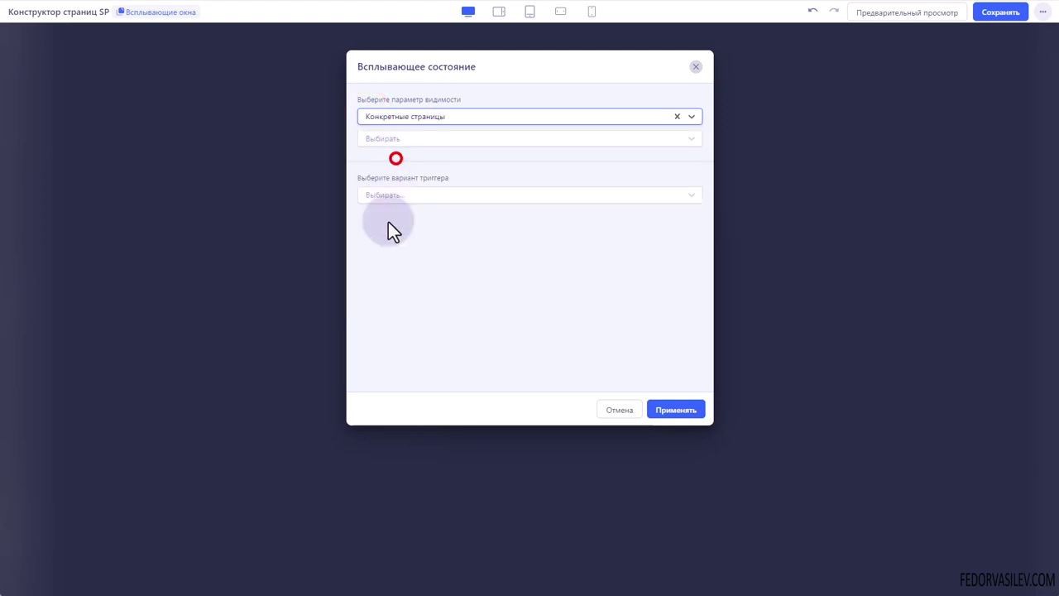
{"action": "left_click", "coordinate": [400, 139]}
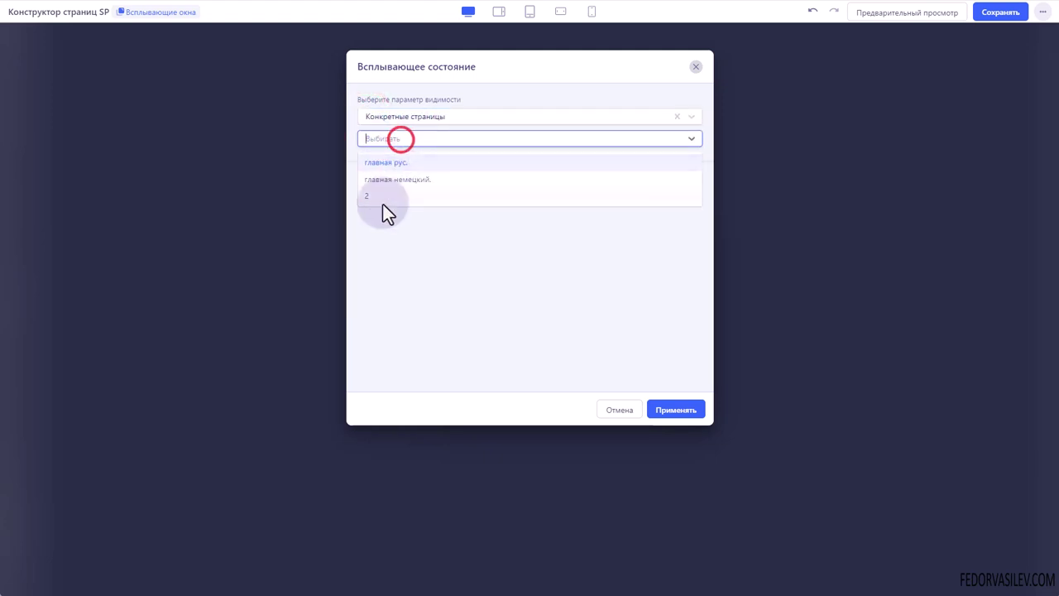
{"action": "left_click", "coordinate": [391, 117]}
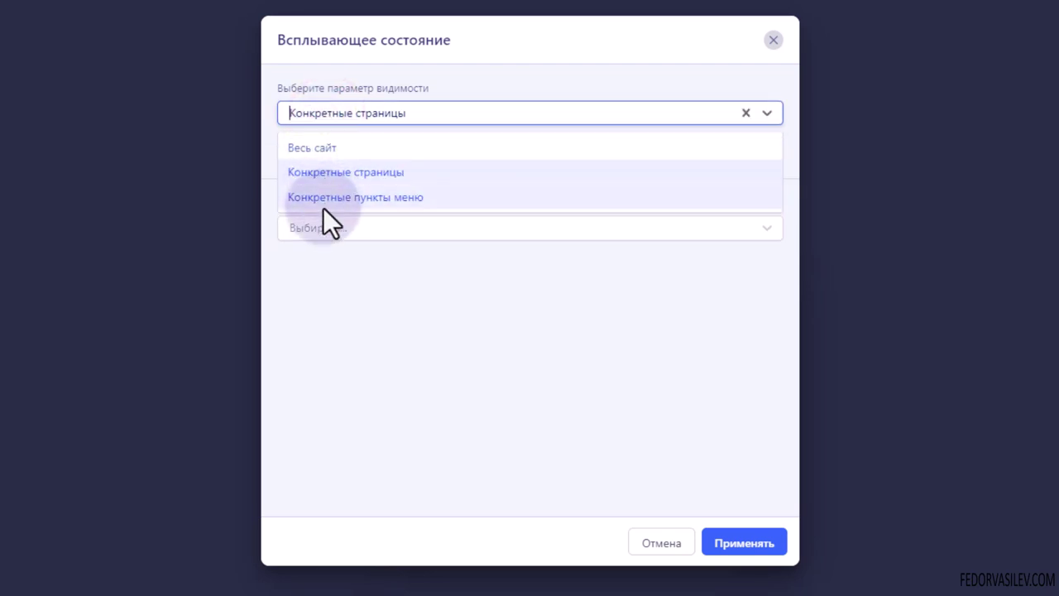
{"action": "left_click", "coordinate": [323, 206]}
{"action": "left_click", "coordinate": [350, 146]}
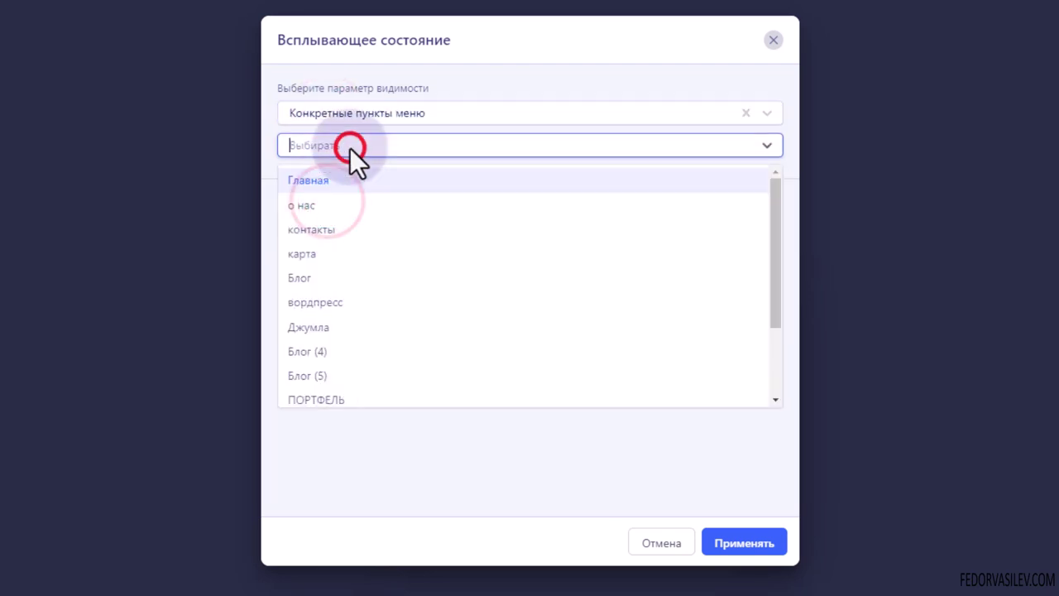
{"action": "scroll", "coordinate": [340, 306], "scroll_direction": "down", "scroll_amount": 2}
{"action": "left_click", "coordinate": [347, 113]}
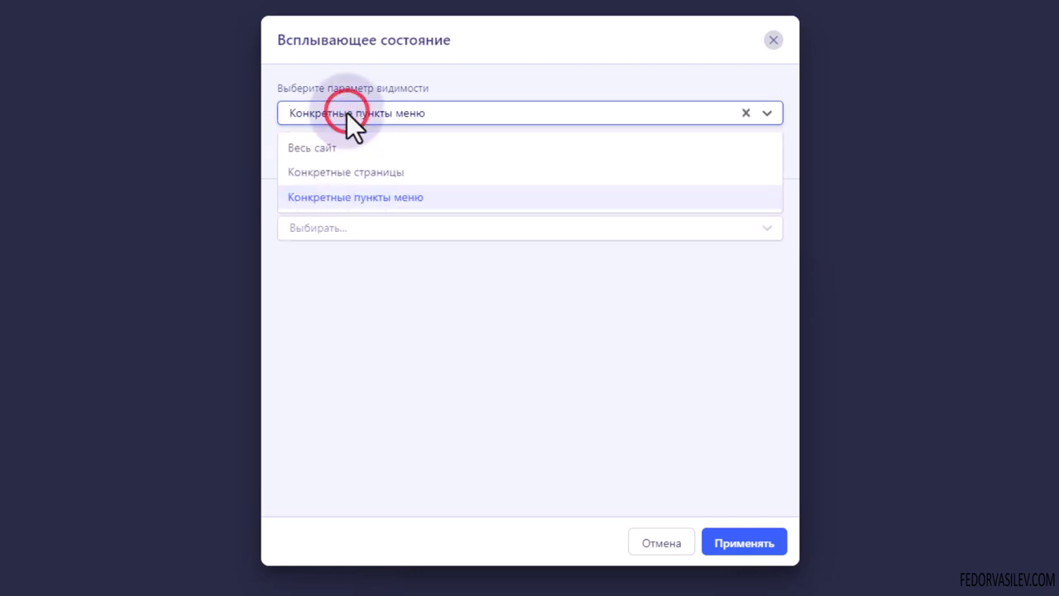
{"action": "left_click", "coordinate": [339, 147]}
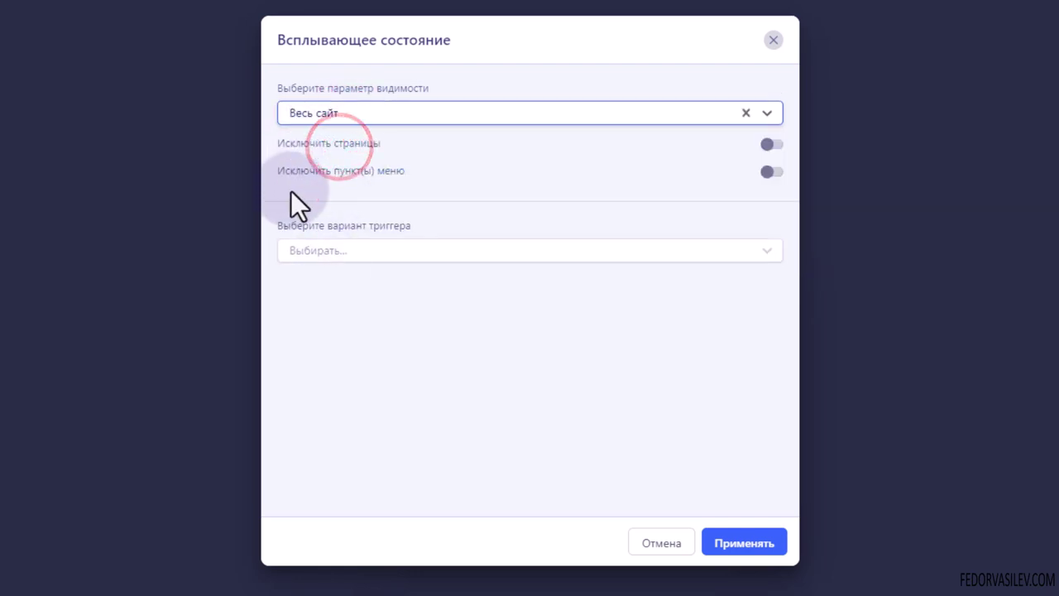
- Try the Исключить страницы and Исключить пункт(ы) меню options in the popup conditions, switching each one off again
{"action": "left_click", "coordinate": [772, 144]}
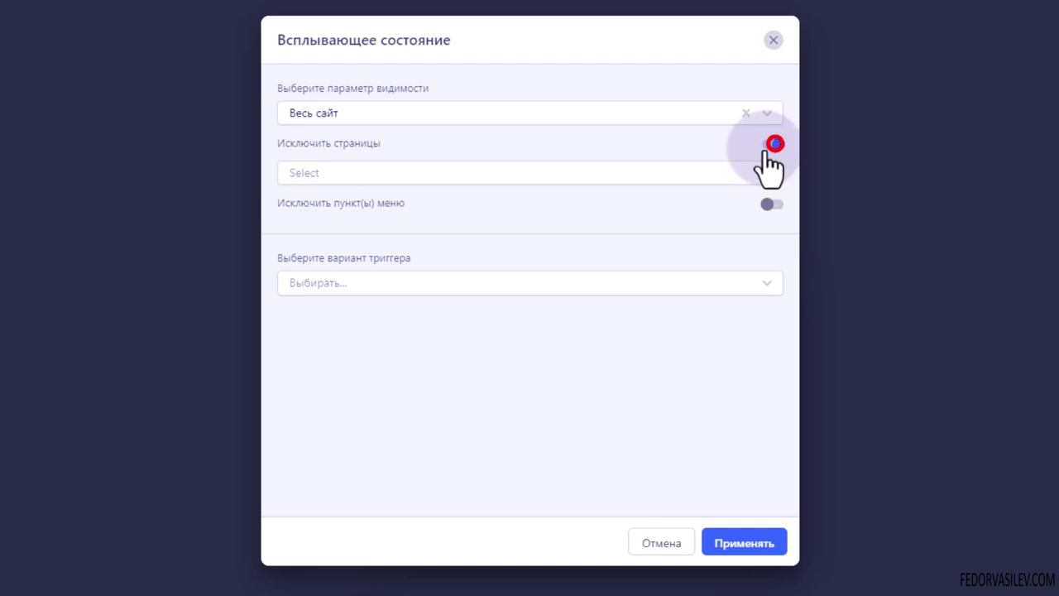
{"action": "left_click", "coordinate": [319, 173]}
{"action": "left_click", "coordinate": [764, 144]}
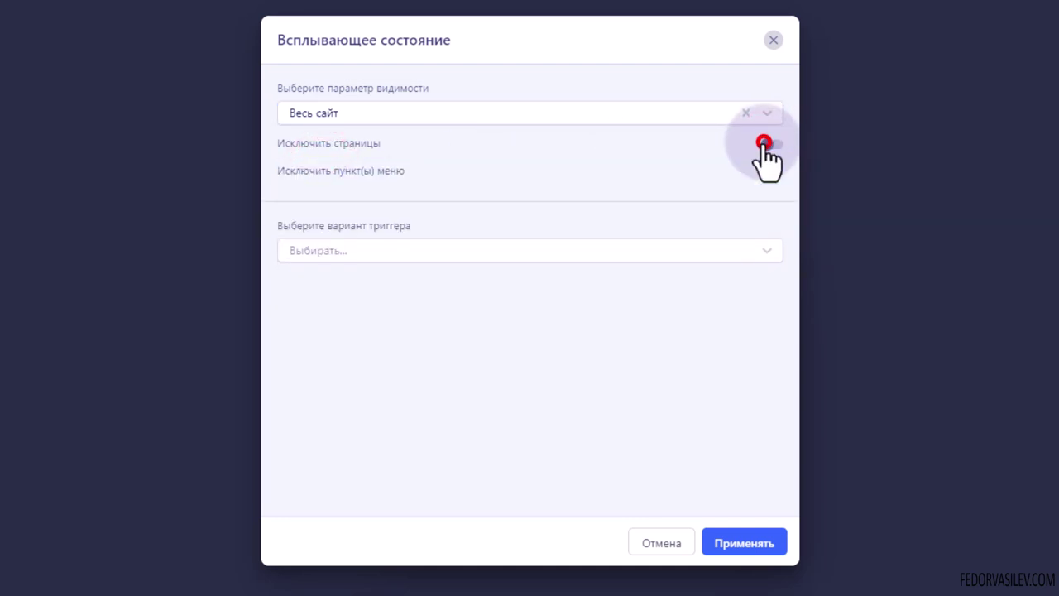
{"action": "left_click", "coordinate": [776, 175]}
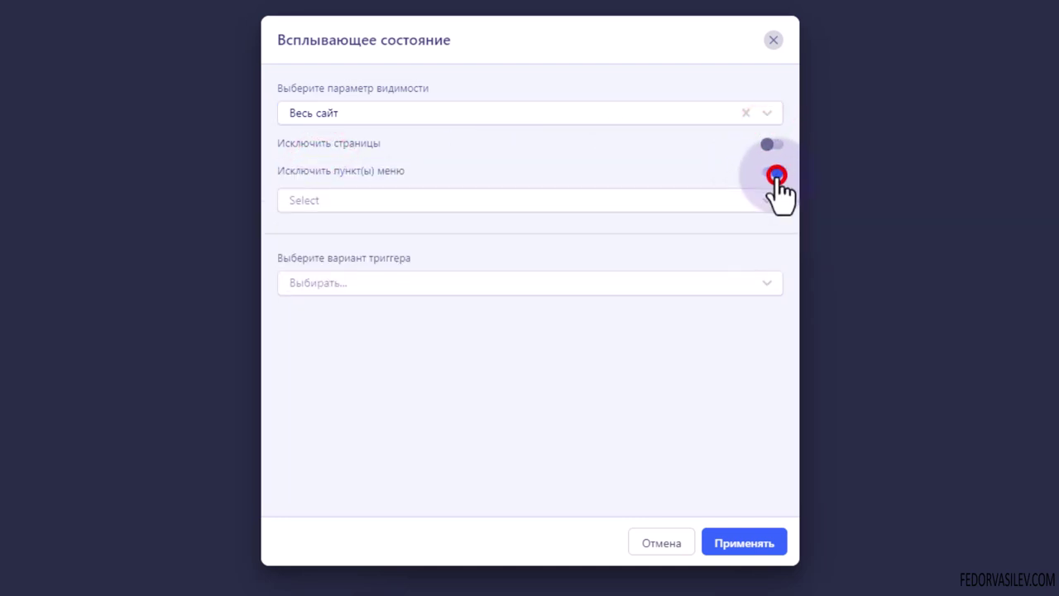
{"action": "left_click", "coordinate": [774, 173]}
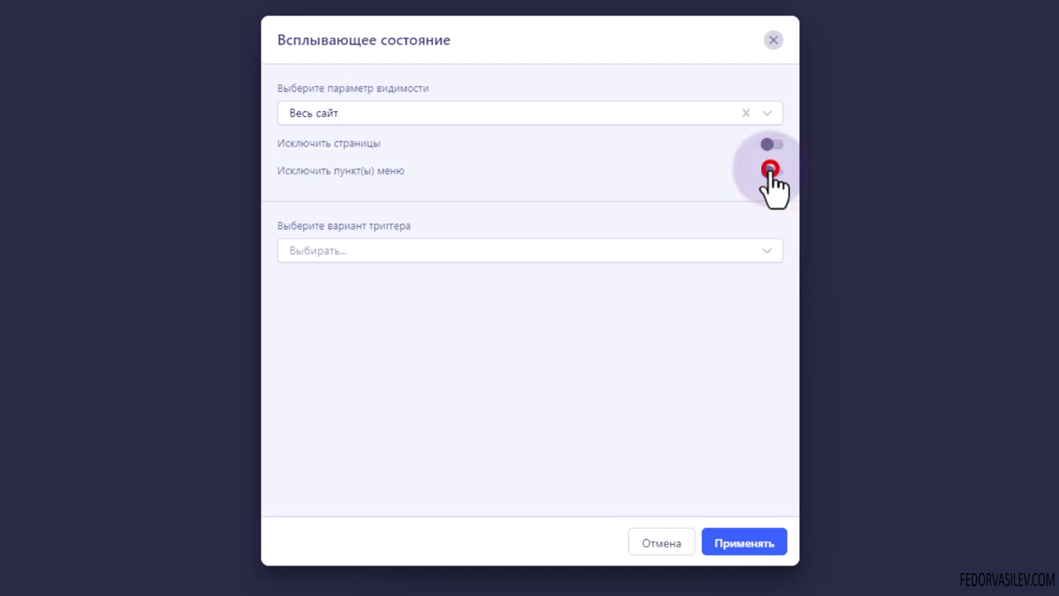
- Set the popup's trigger to При посадке and go through its delay, show-count and reappear fields without entering values
{"action": "left_click", "coordinate": [339, 249]}
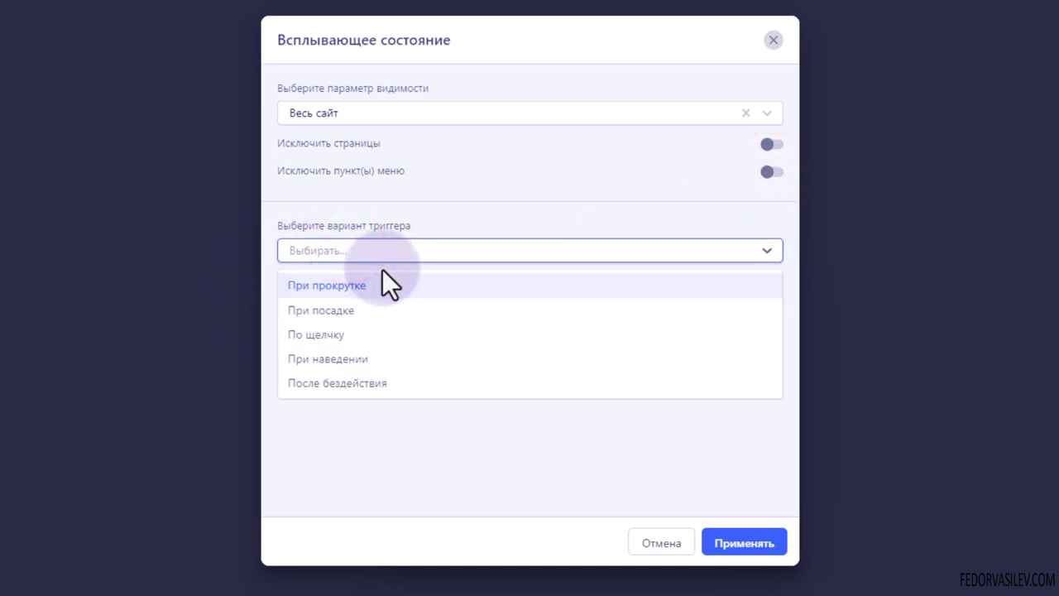
{"action": "left_click", "coordinate": [353, 312]}
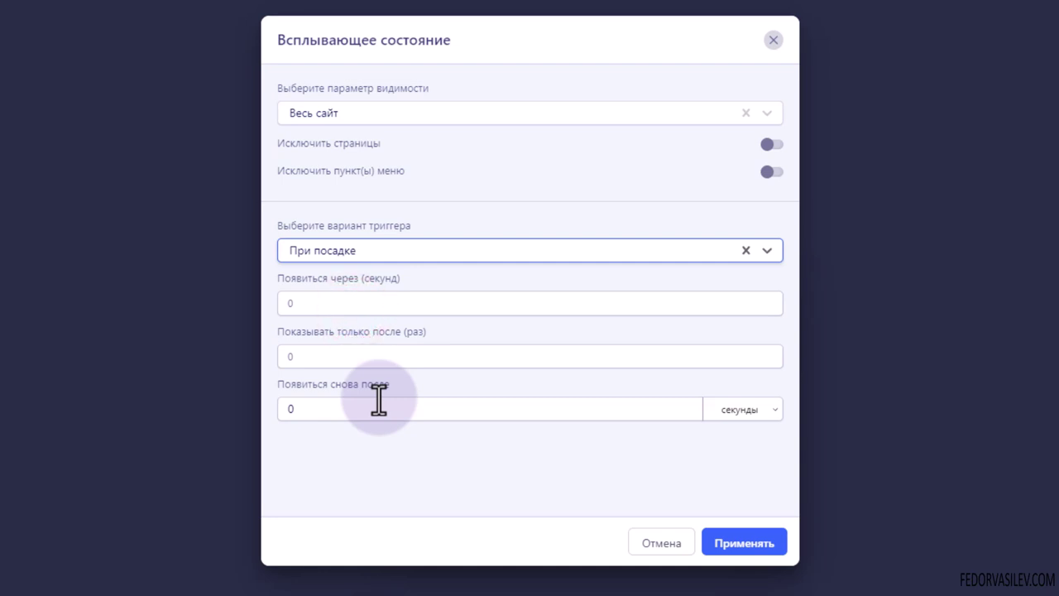
{"action": "left_click", "coordinate": [365, 305]}
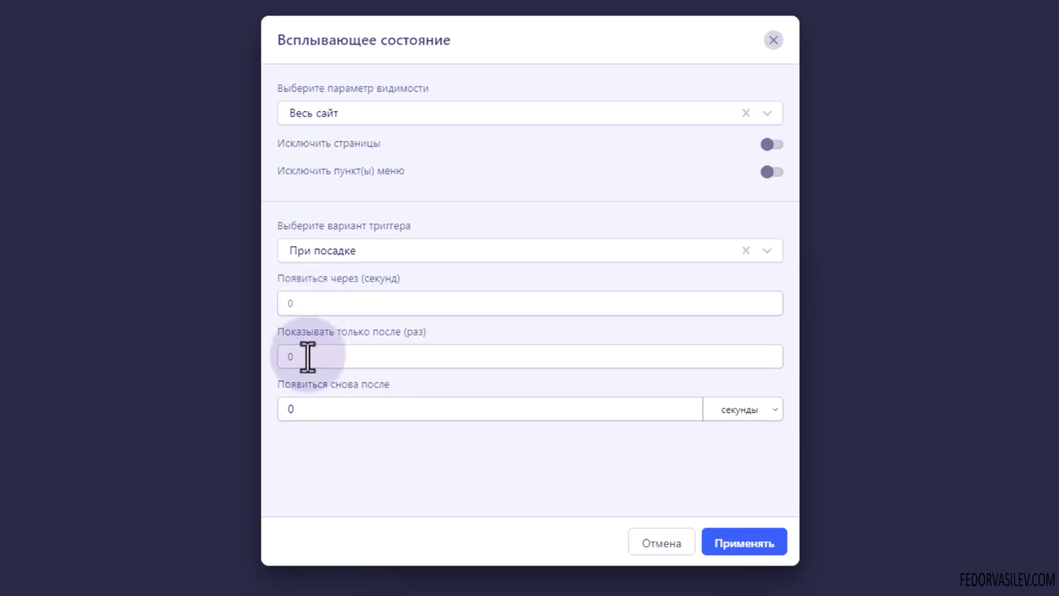
{"action": "left_click", "coordinate": [438, 356]}
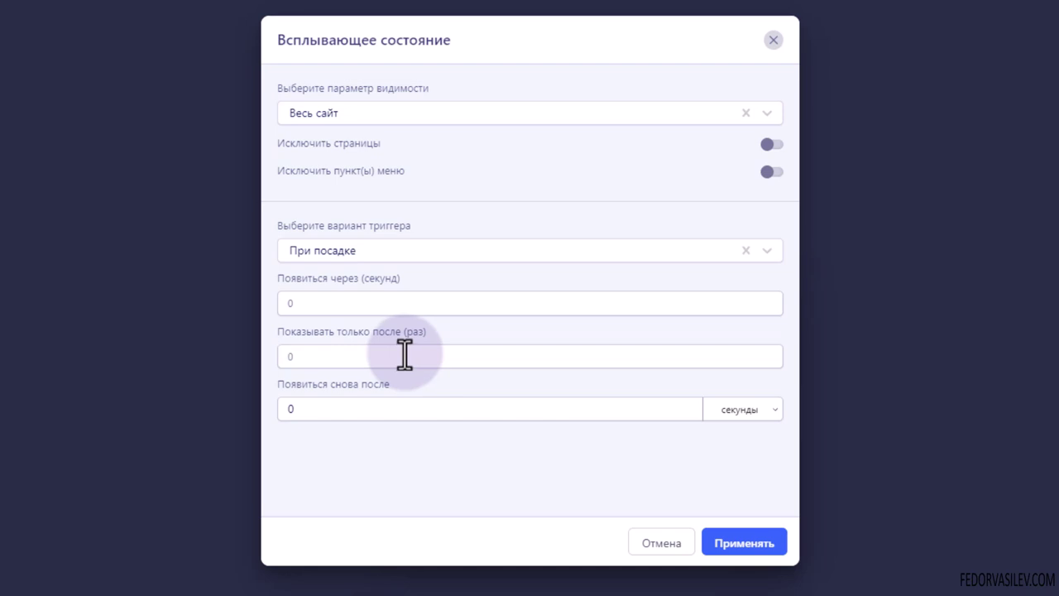
{"action": "left_click", "coordinate": [298, 360]}
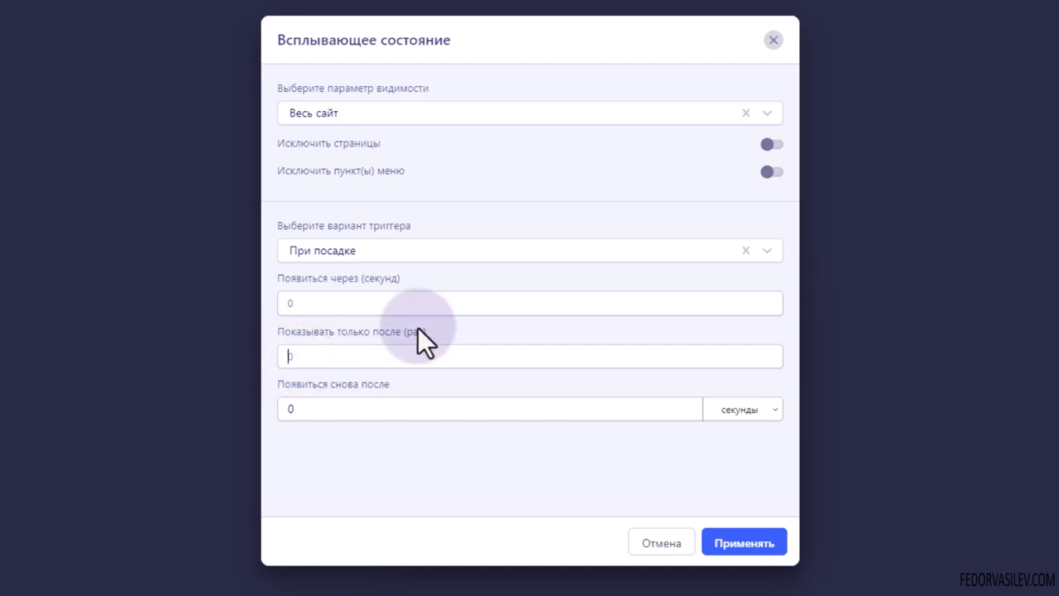
{"action": "left_click", "coordinate": [325, 418]}
- Try the units никогда and минут for Появиться снова после, set it back to секунды, and apply the popup conditions
{"action": "left_click", "coordinate": [749, 414]}
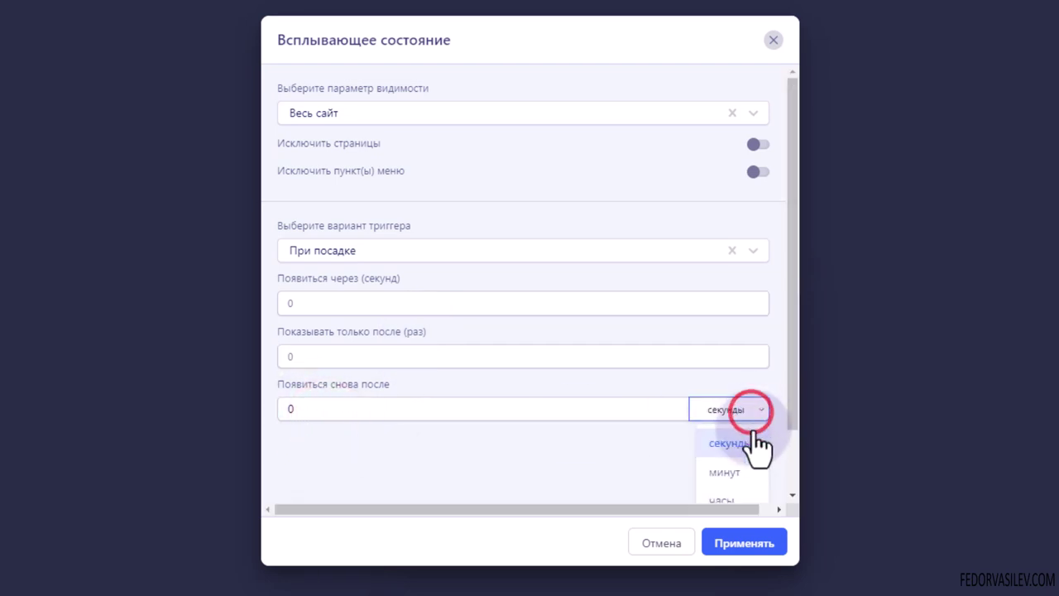
{"action": "scroll", "coordinate": [766, 414], "scroll_direction": "down", "scroll_amount": 2}
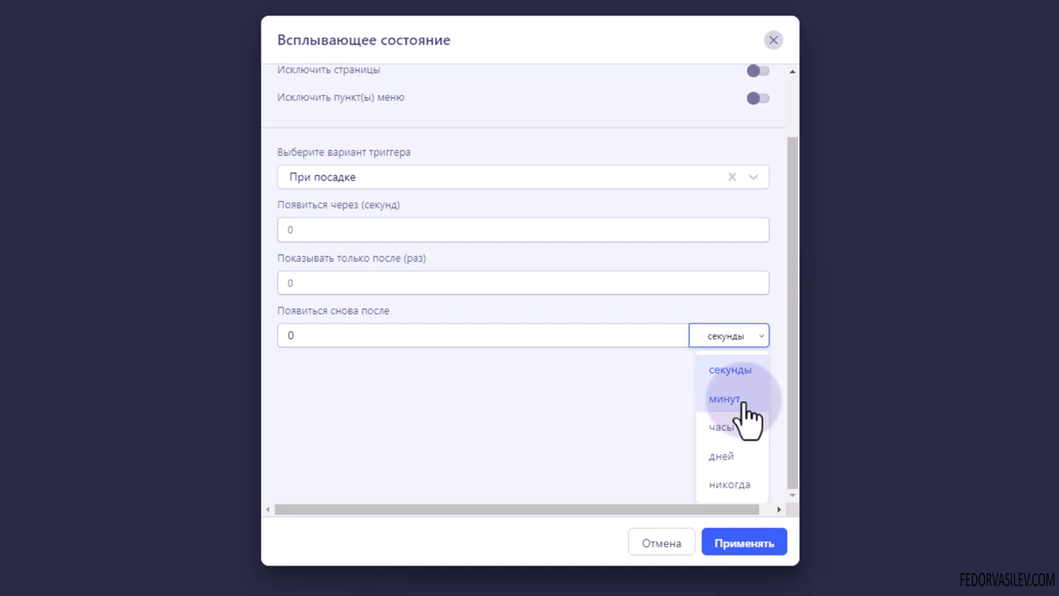
{"action": "left_click", "coordinate": [727, 484]}
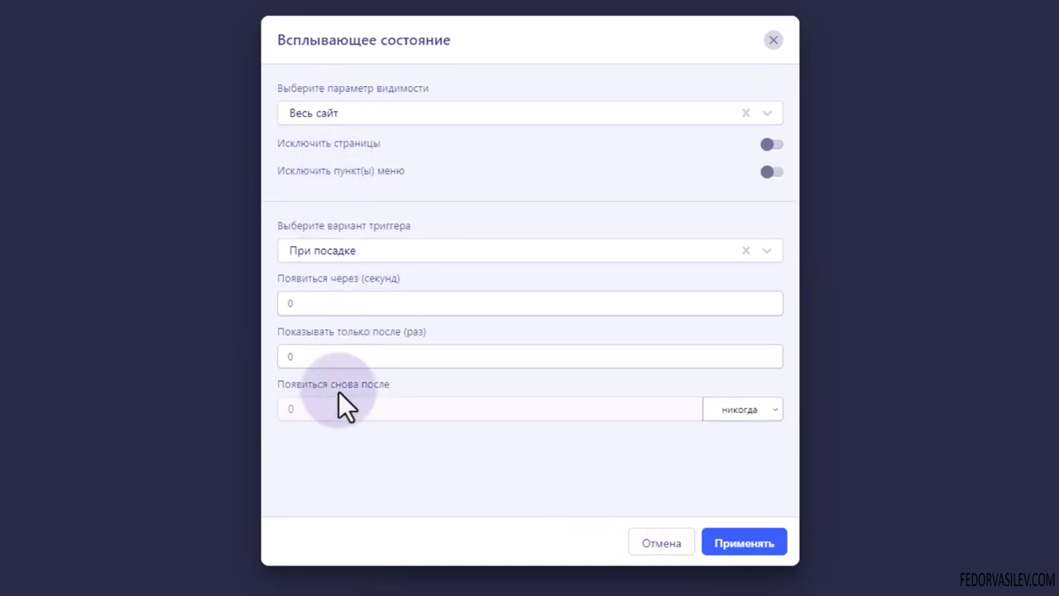
{"action": "left_click", "coordinate": [747, 418]}
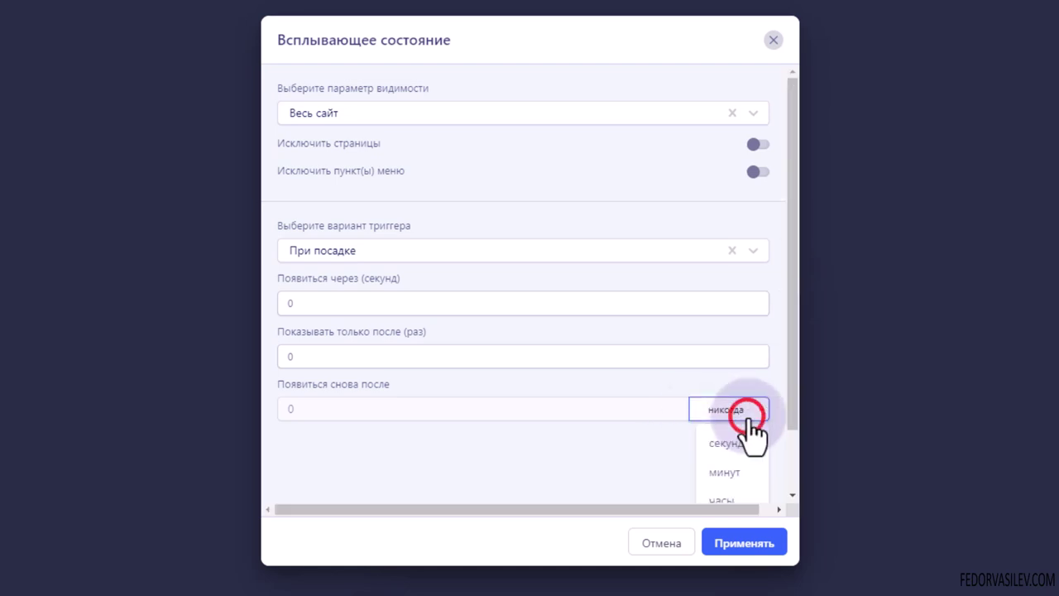
{"action": "scroll", "coordinate": [747, 426], "scroll_direction": "down", "scroll_amount": 2}
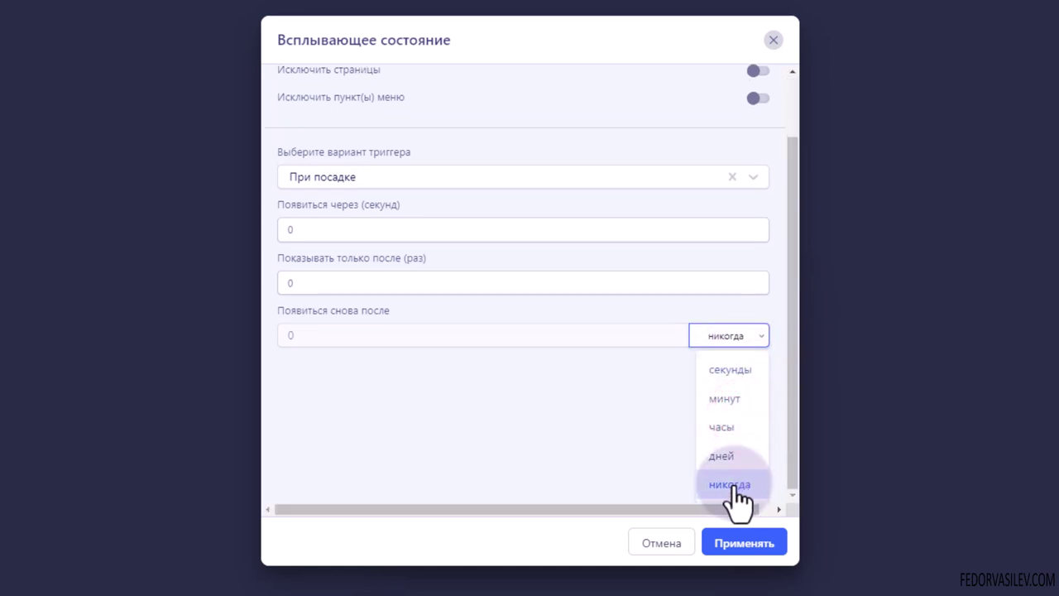
{"action": "left_click", "coordinate": [725, 400]}
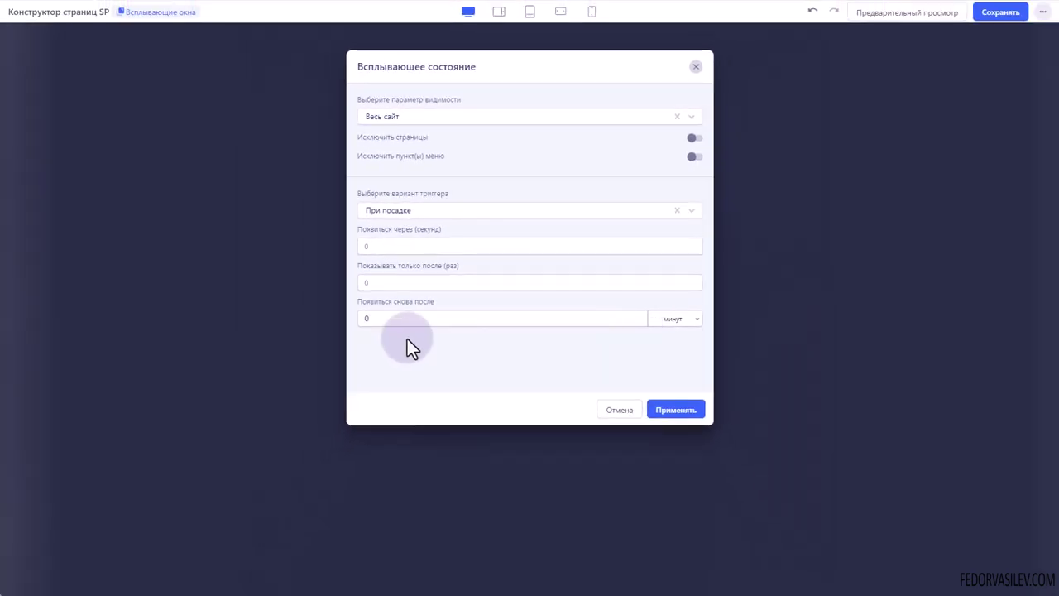
{"action": "left_click", "coordinate": [679, 321]}
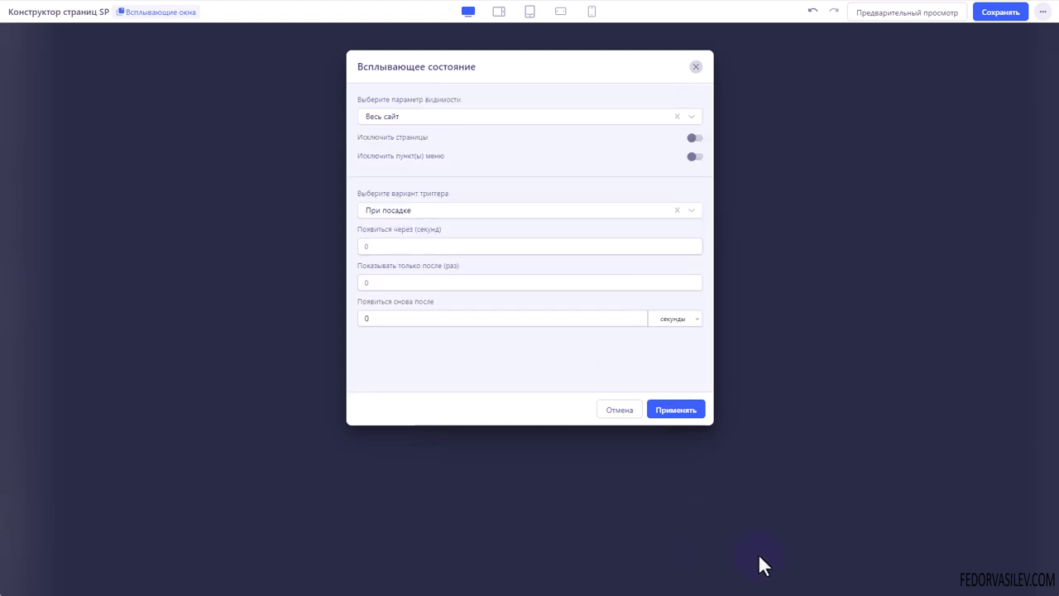
{"action": "left_click", "coordinate": [676, 409]}
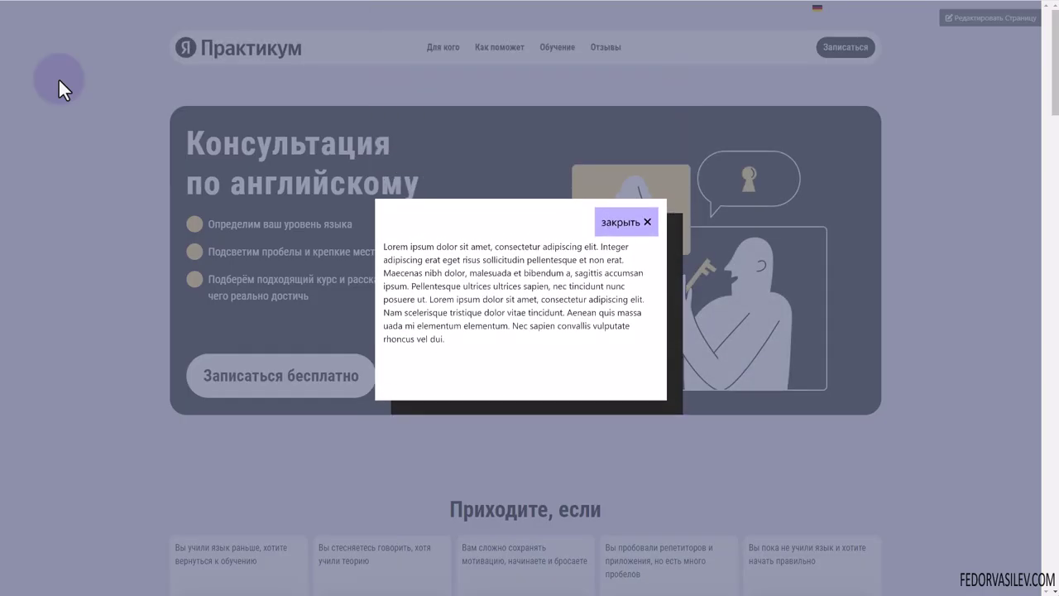
- Test on the live page whether the page scrolls behind the open popup and whether the overlay dismisses it
{"action": "scroll", "coordinate": [761, 314], "scroll_direction": "down", "scroll_amount": 3}
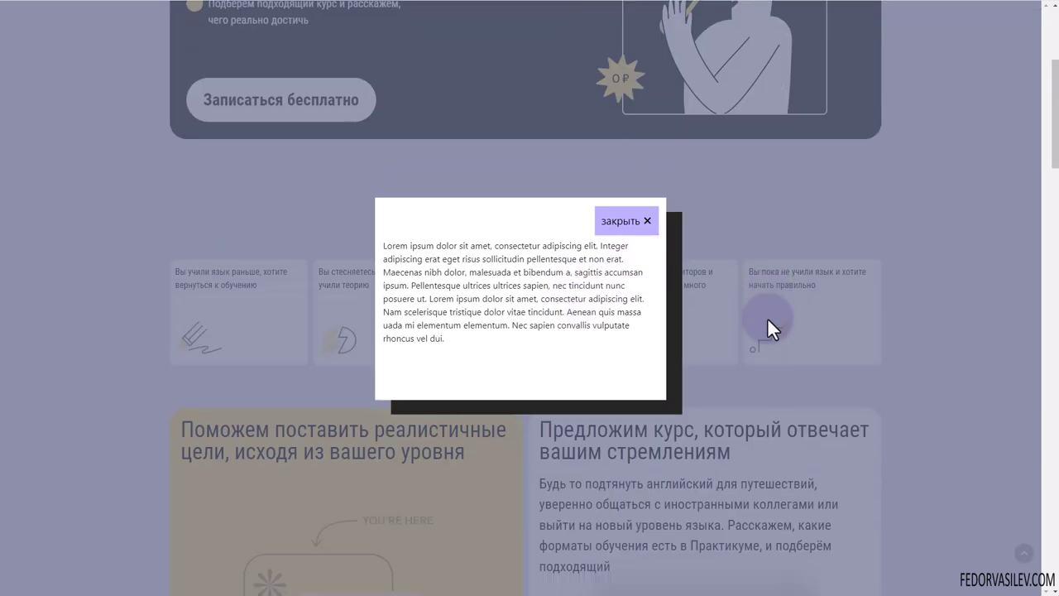
{"action": "scroll", "coordinate": [767, 316], "scroll_direction": "up", "scroll_amount": 3}
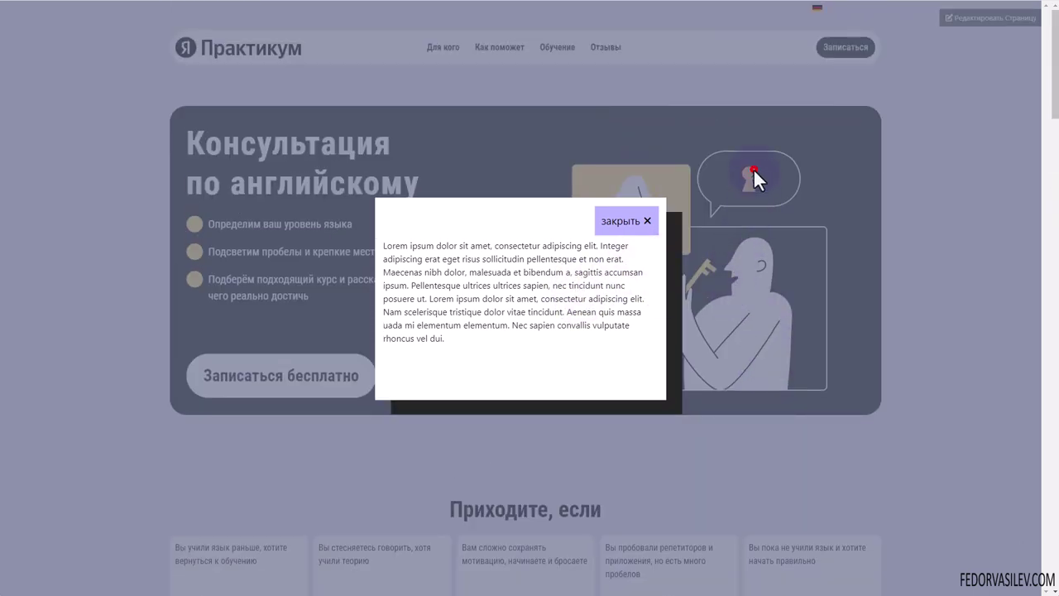
{"action": "left_click", "coordinate": [661, 132]}
{"action": "left_click", "coordinate": [312, 119]}
{"action": "left_click", "coordinate": [189, 189]}
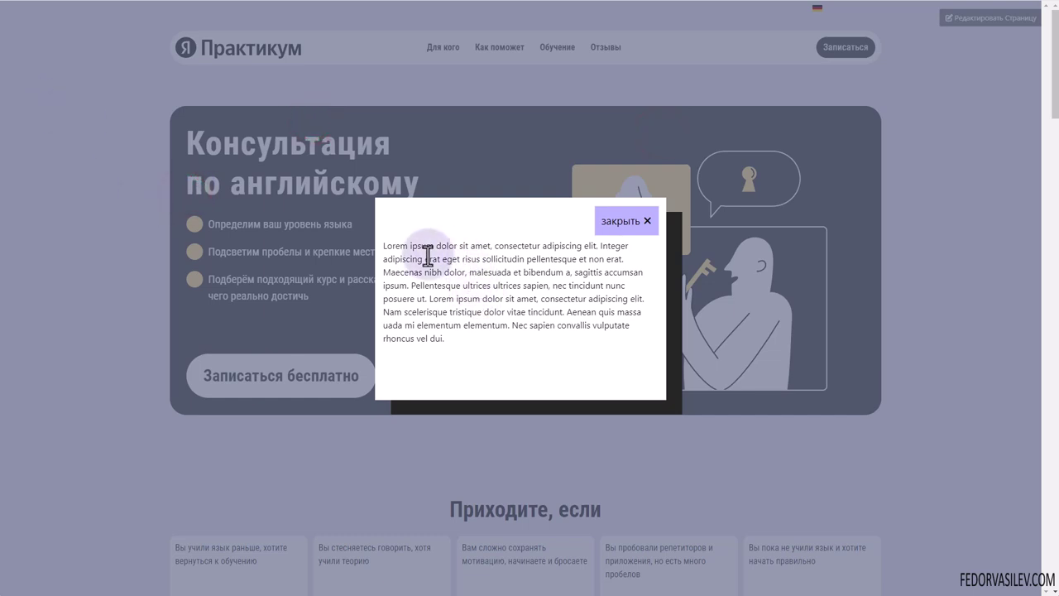
- Close the popup with its закрыть button and check how the live page behaves when scrolled
{"action": "left_click", "coordinate": [637, 223]}
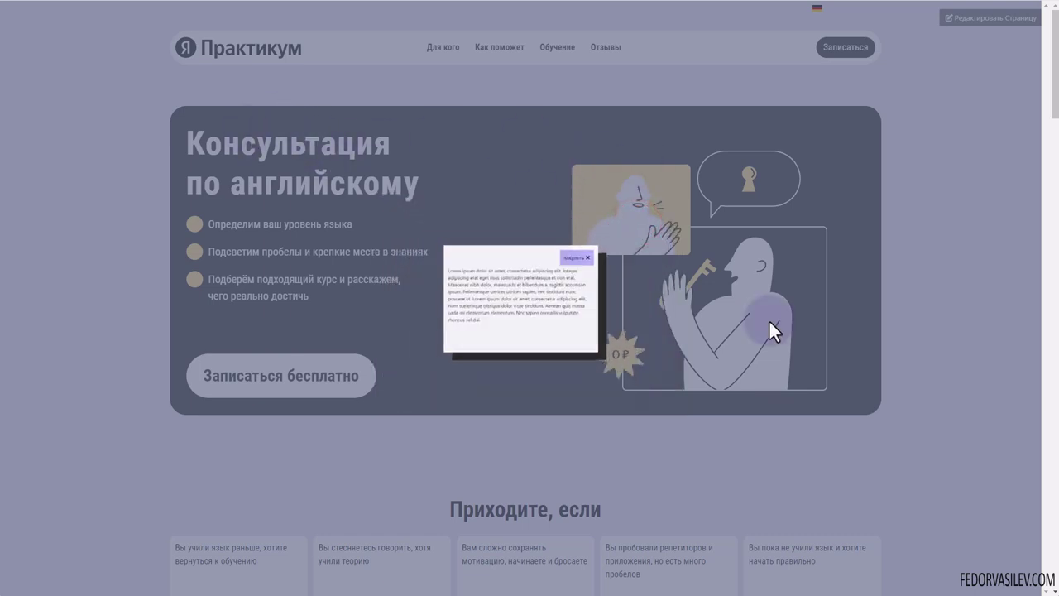
{"action": "scroll", "coordinate": [583, 241], "scroll_direction": "down", "scroll_amount": 3}
{"action": "scroll", "coordinate": [582, 241], "scroll_direction": "up", "scroll_amount": 3}
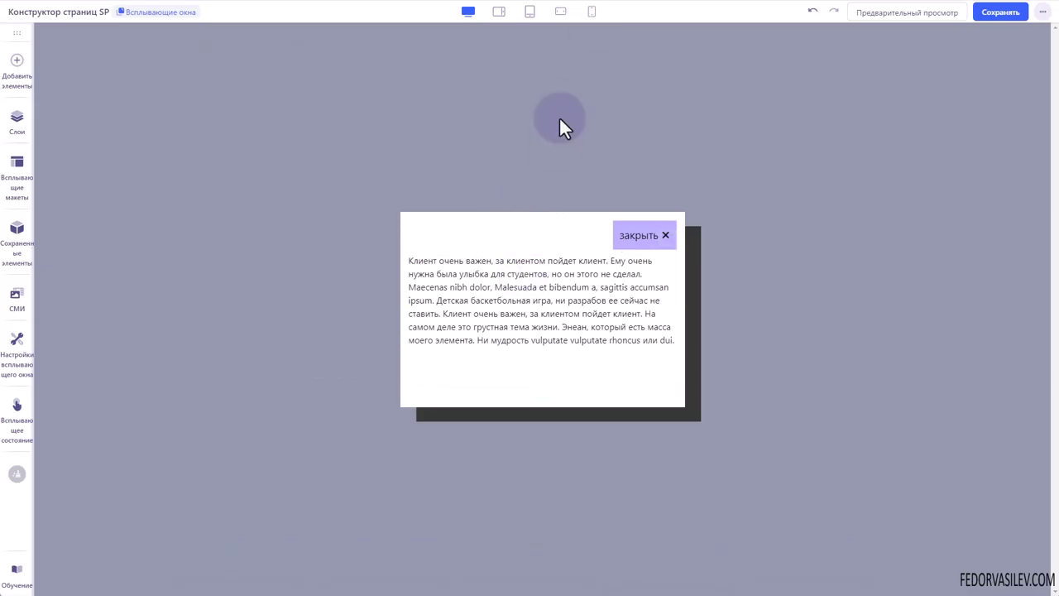
- In the popup conditions, change the trigger to При прокрутке with the direction Вниз, shown after 70% of scrolling
{"action": "left_click", "coordinate": [16, 414]}
{"action": "left_click", "coordinate": [416, 212]}
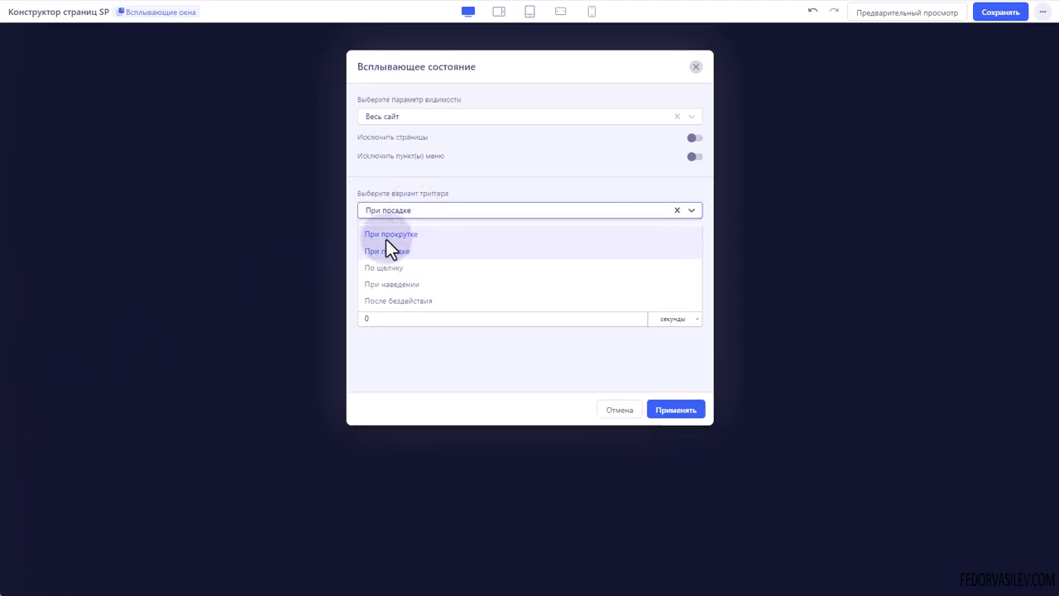
{"action": "left_click", "coordinate": [387, 236]}
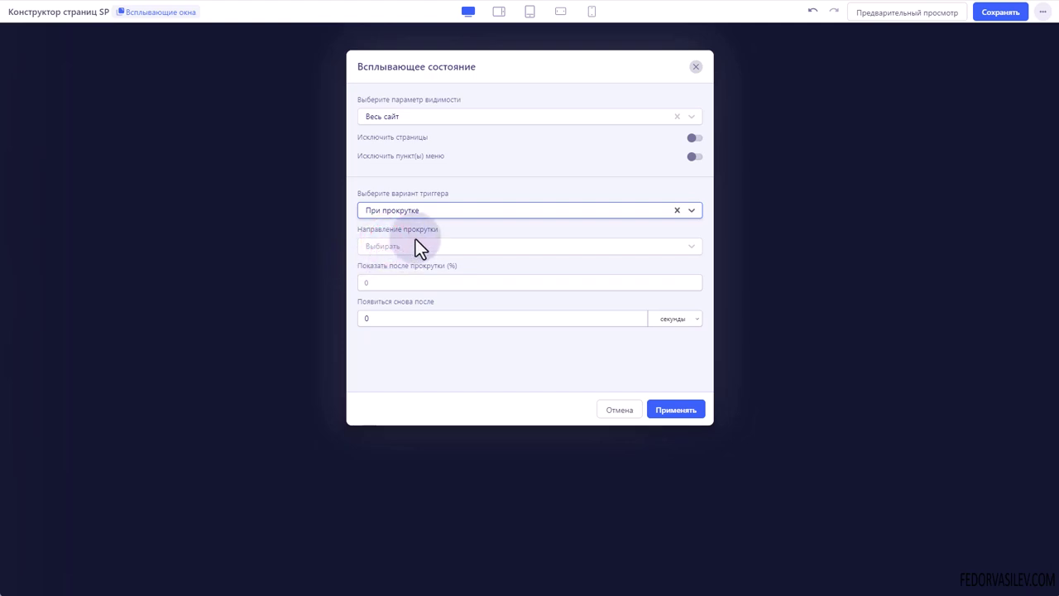
{"action": "left_click", "coordinate": [395, 246]}
{"action": "left_click", "coordinate": [374, 285]}
{"action": "left_click", "coordinate": [361, 283]}
{"action": "type", "text": "70"}
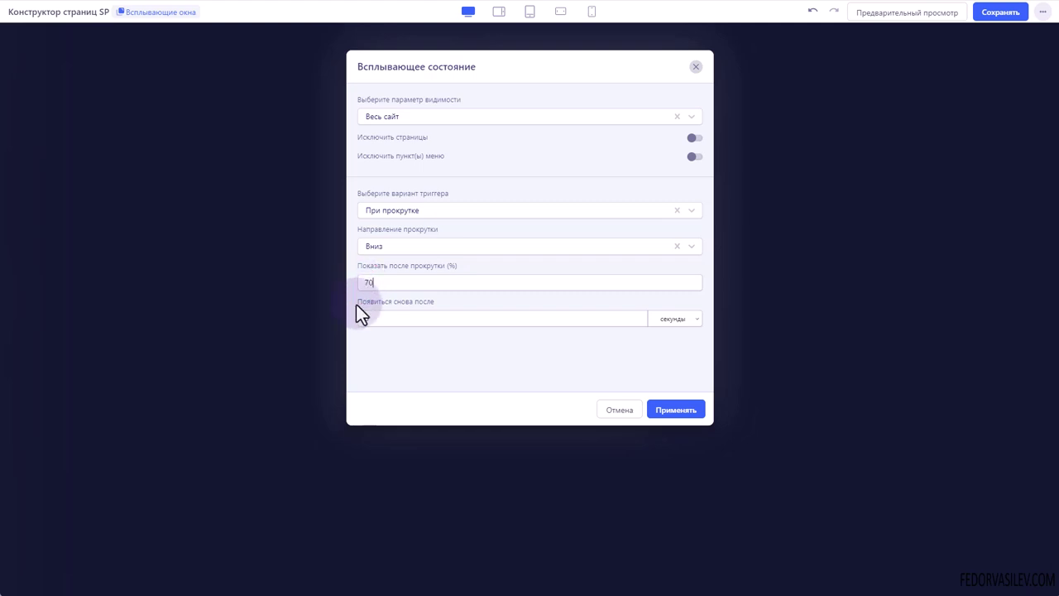
- Set Появиться снова после to 0 секунды, apply the conditions, and test the popup by scrolling down the live page
{"action": "left_click", "coordinate": [356, 304]}
{"action": "type", "text": "0"}
{"action": "left_click", "coordinate": [678, 413]}
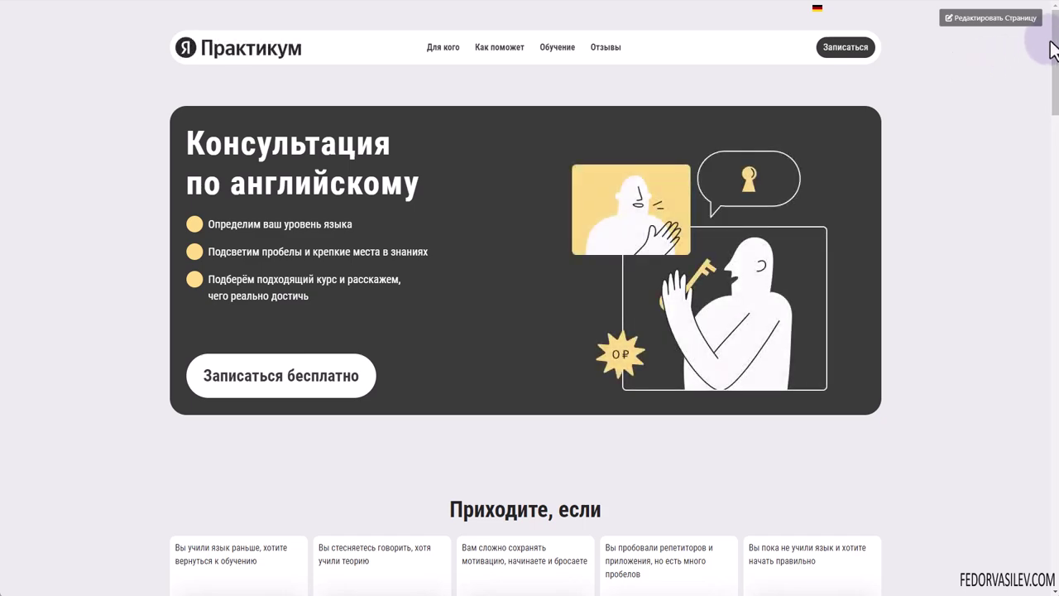
{"action": "left_click_drag", "start_coordinate": [1050, 33], "coordinate": [1055, 395]}
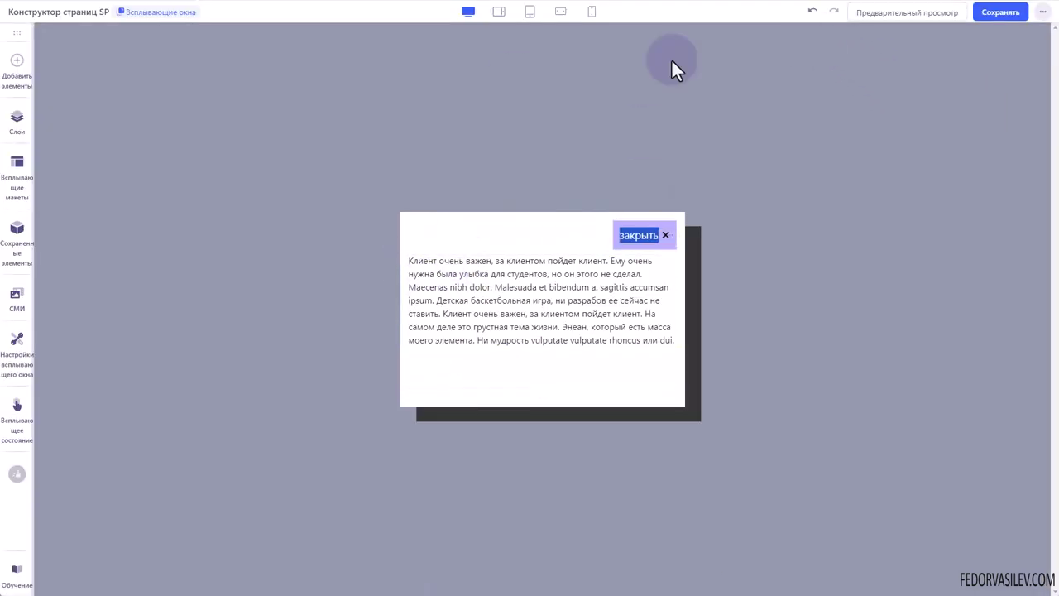
- Change the popup's trigger to По щелчку, try the type Случайный щелчок, and set the type to Конкретный элемент
{"action": "left_click", "coordinate": [17, 420]}
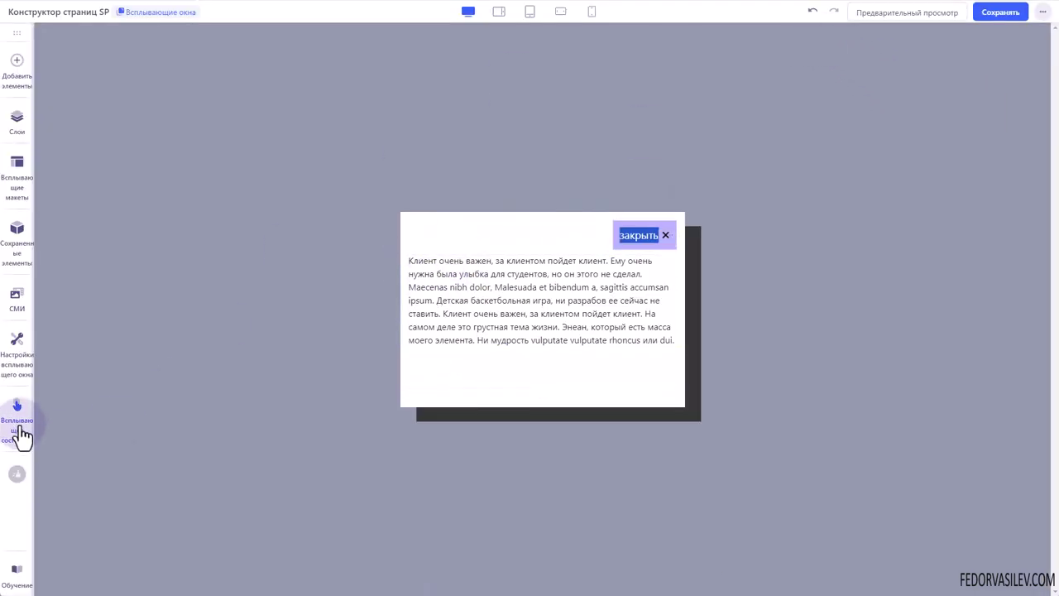
{"action": "left_click", "coordinate": [410, 214]}
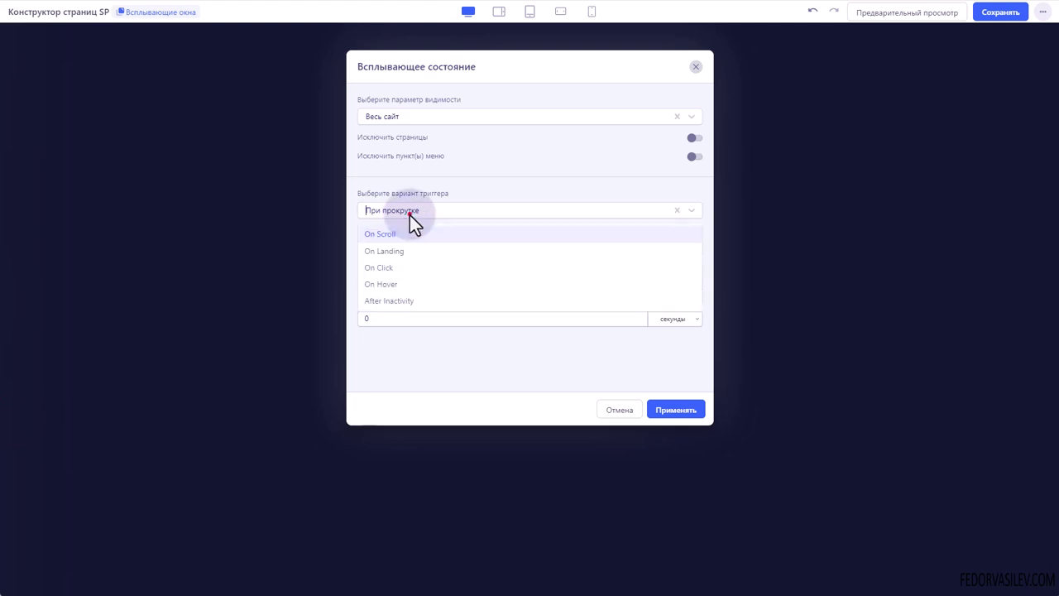
{"action": "left_click", "coordinate": [391, 273]}
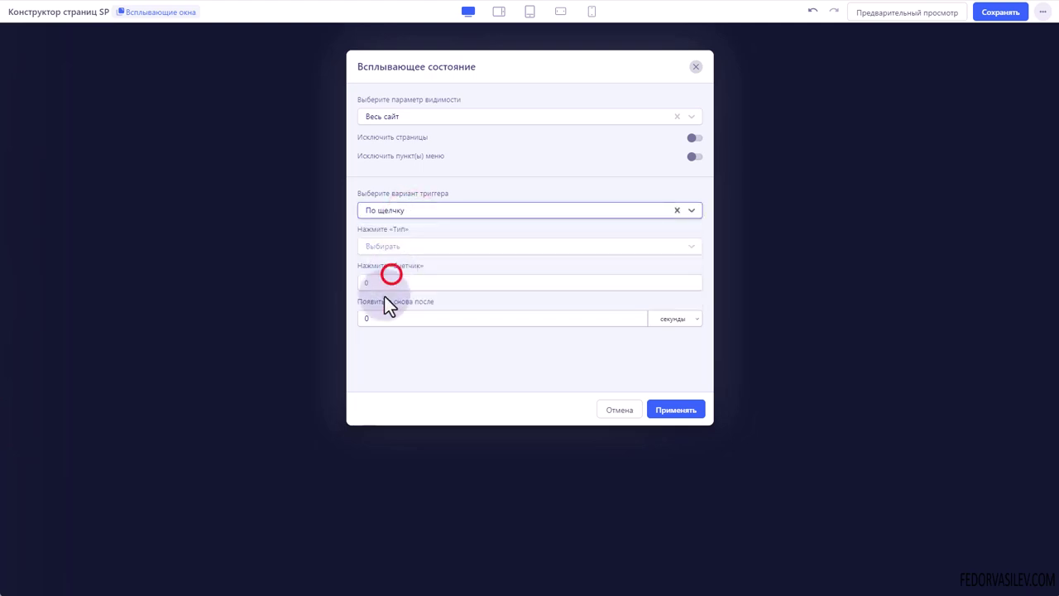
{"action": "left_click", "coordinate": [394, 249]}
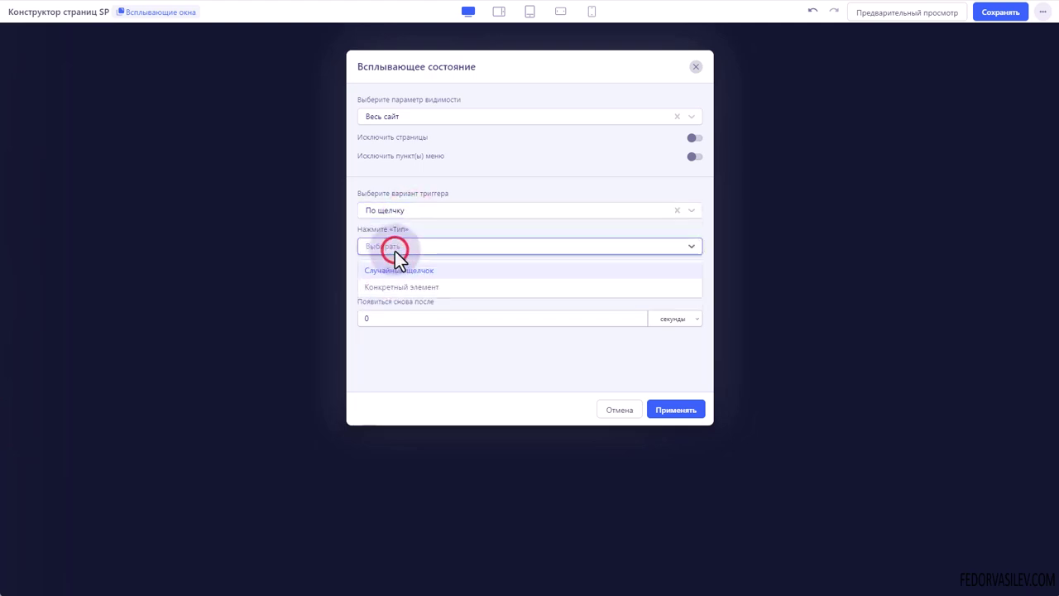
{"action": "left_click", "coordinate": [426, 270]}
{"action": "left_click", "coordinate": [364, 245]}
{"action": "left_click", "coordinate": [379, 288]}
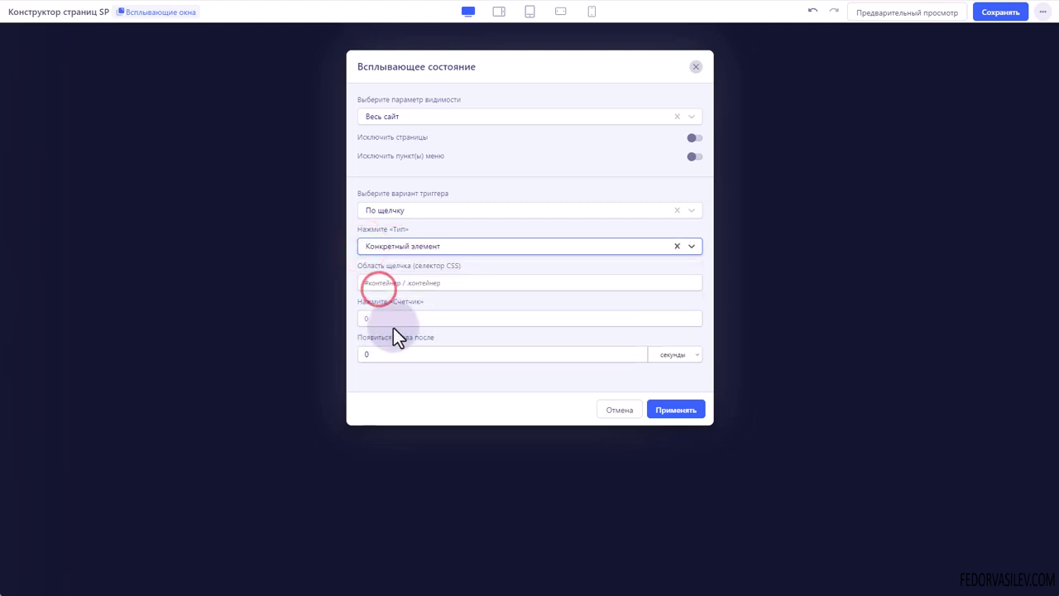
{"action": "left_click", "coordinate": [379, 283]}
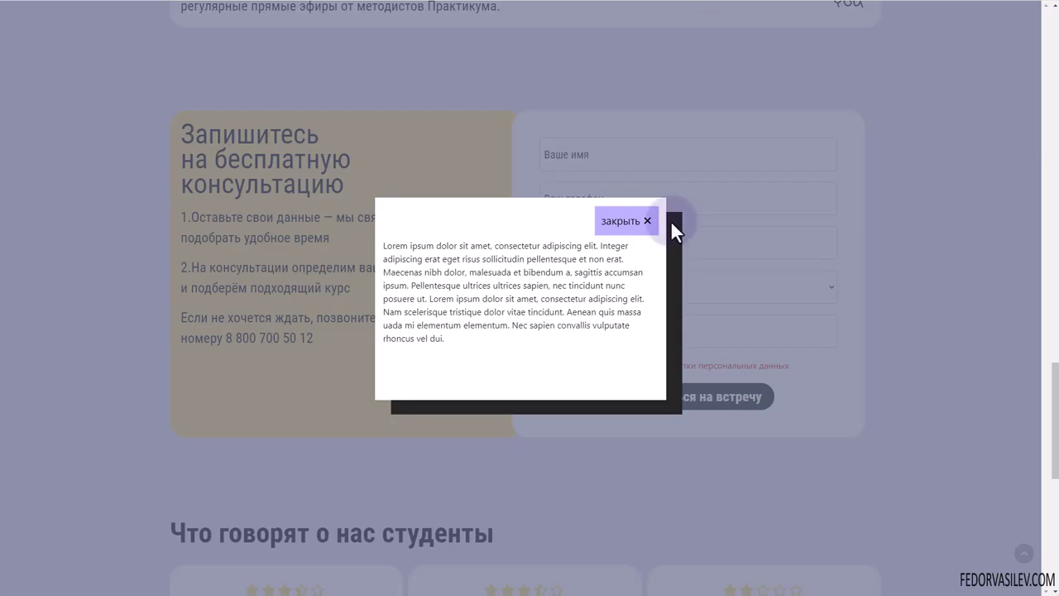
{"action": "left_click", "coordinate": [643, 225]}
{"action": "scroll", "coordinate": [689, 311], "scroll_direction": "up", "scroll_amount": 15}
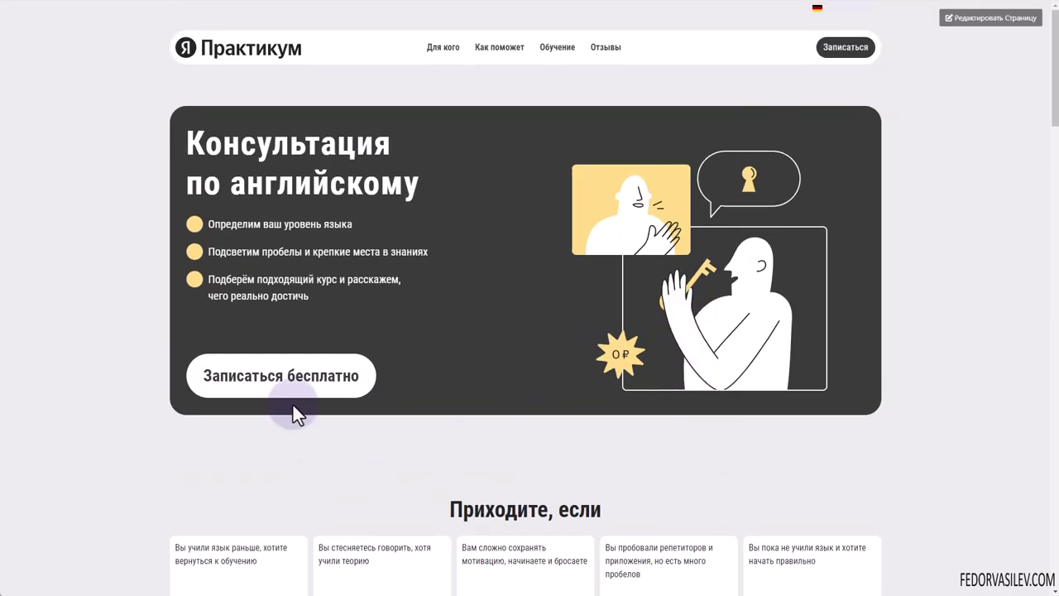
{"action": "right_click", "coordinate": [235, 374]}
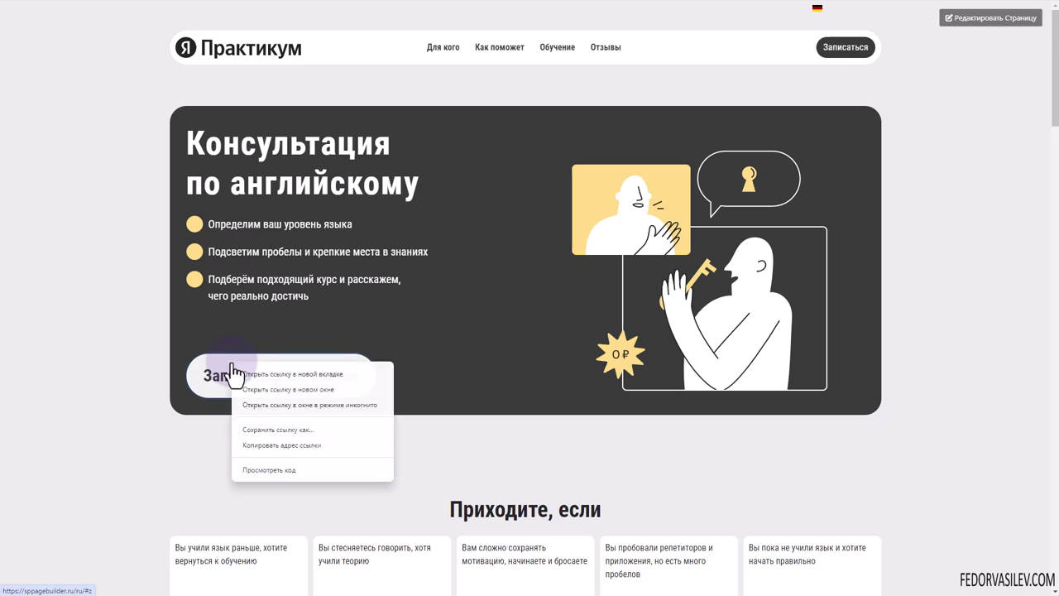
{"action": "left_click", "coordinate": [268, 473]}
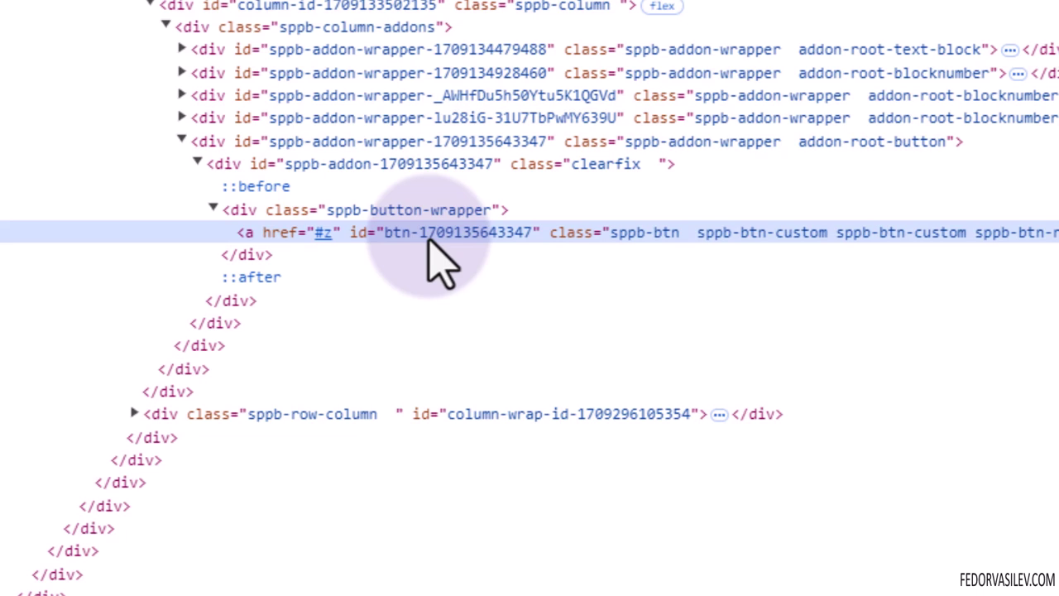
{"action": "left_click", "coordinate": [444, 231]}
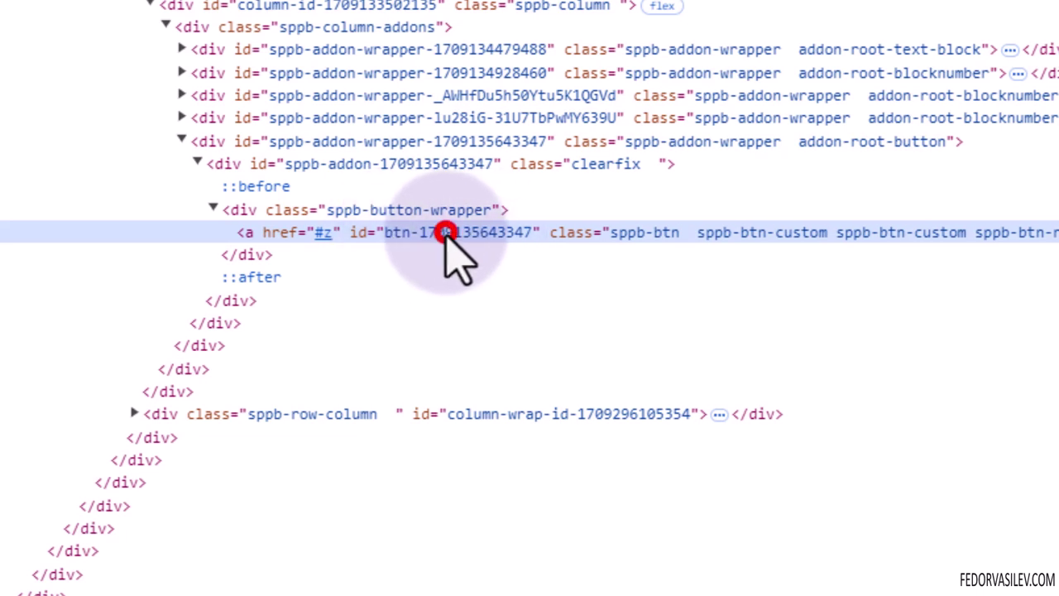
{"action": "right_click", "coordinate": [445, 234]}
{"action": "left_click", "coordinate": [522, 357]}
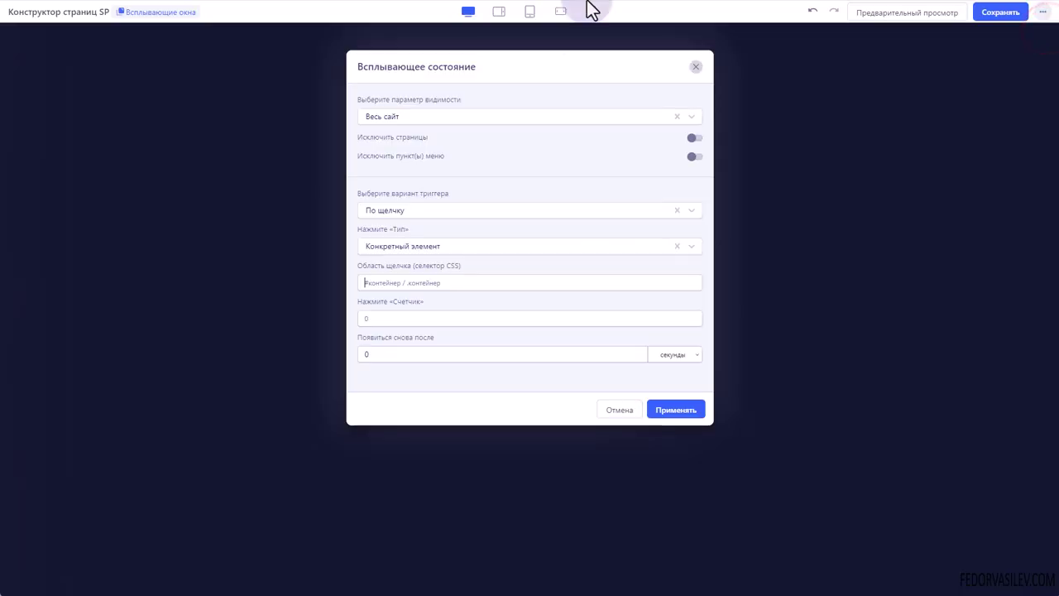
{"action": "left_click", "coordinate": [406, 283]}
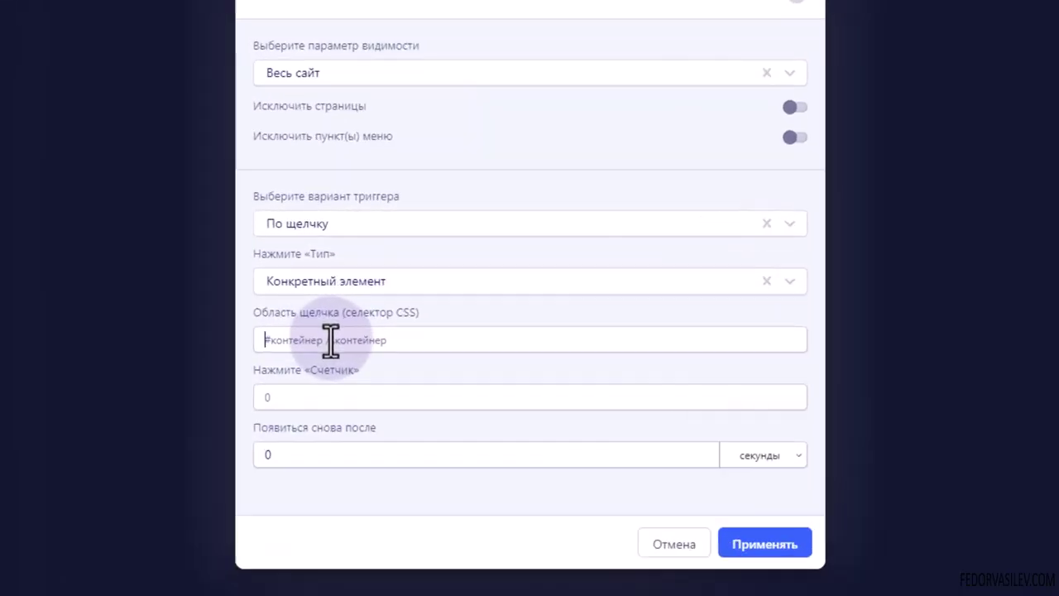
{"action": "type", "text": "#"}
{"action": "key", "text": "ctrl+v"}
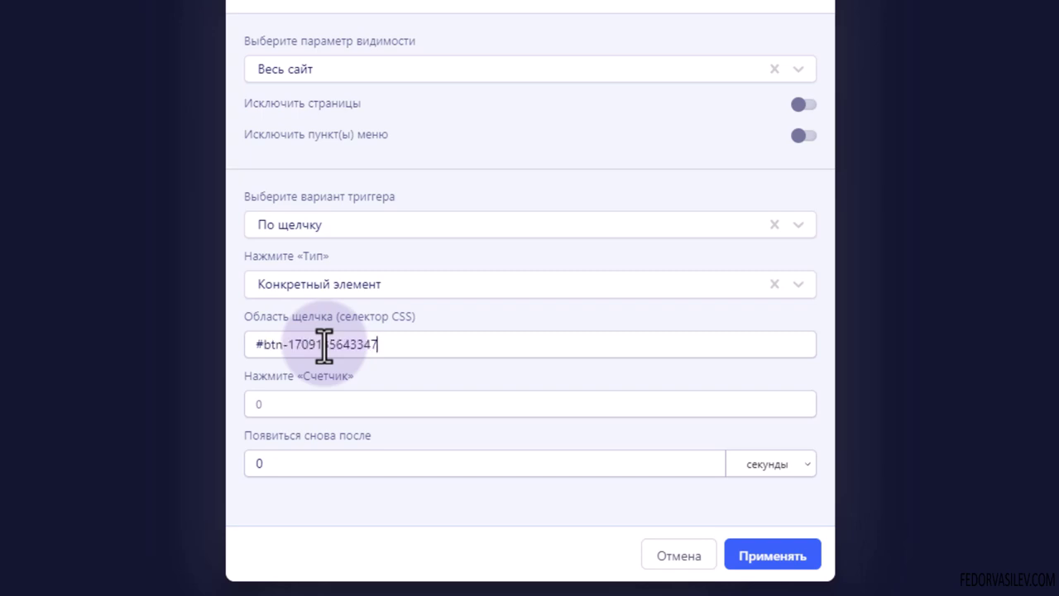
{"action": "left_click", "coordinate": [773, 555]}
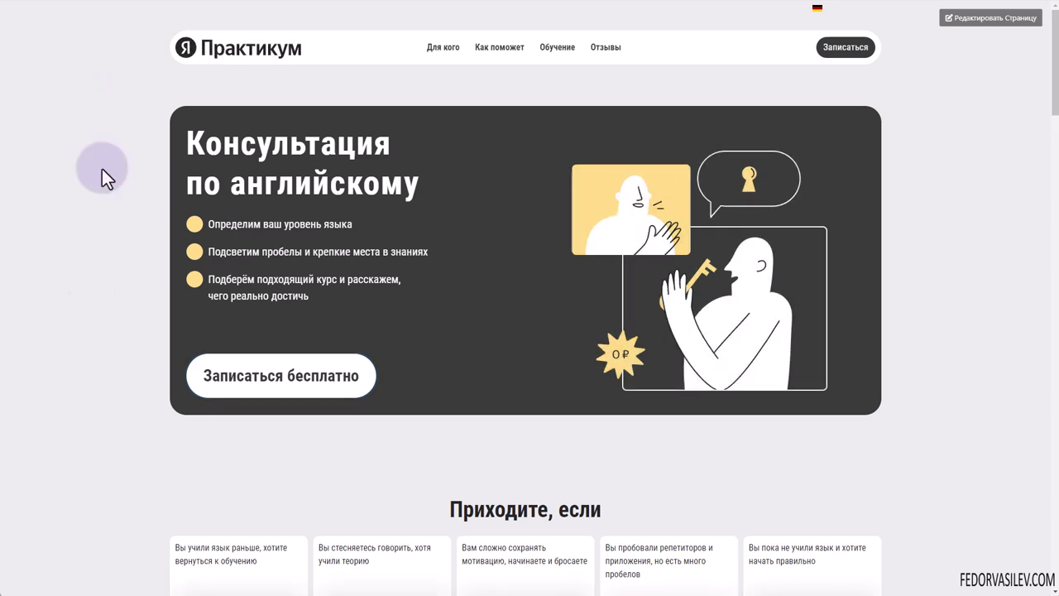
- Test the click trigger with the live page's Записаться бесплатно button and check whether clicking elsewhere on the page affects the popup
{"action": "left_click", "coordinate": [229, 379]}
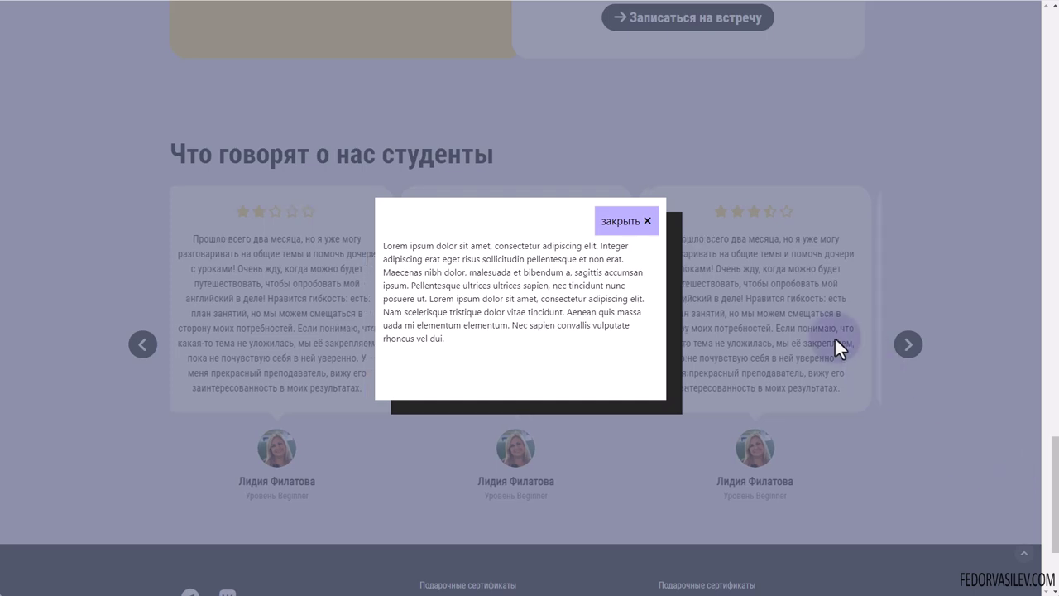
{"action": "left_click", "coordinate": [133, 197]}
{"action": "left_click", "coordinate": [120, 373]}
{"action": "left_click", "coordinate": [1026, 515]}
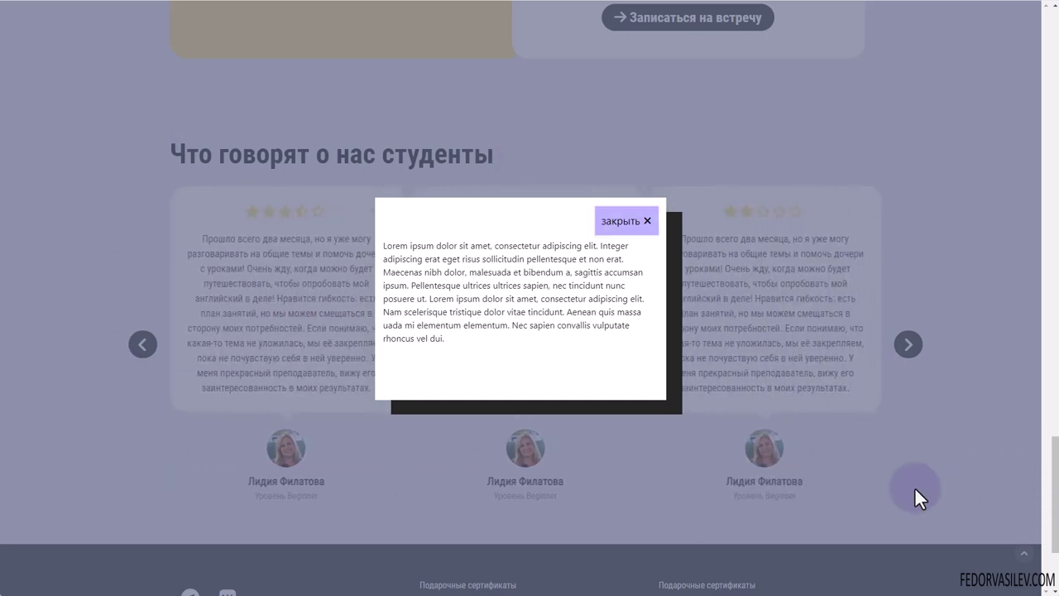
{"action": "left_click_drag", "start_coordinate": [1053, 493], "coordinate": [1054, 56]}
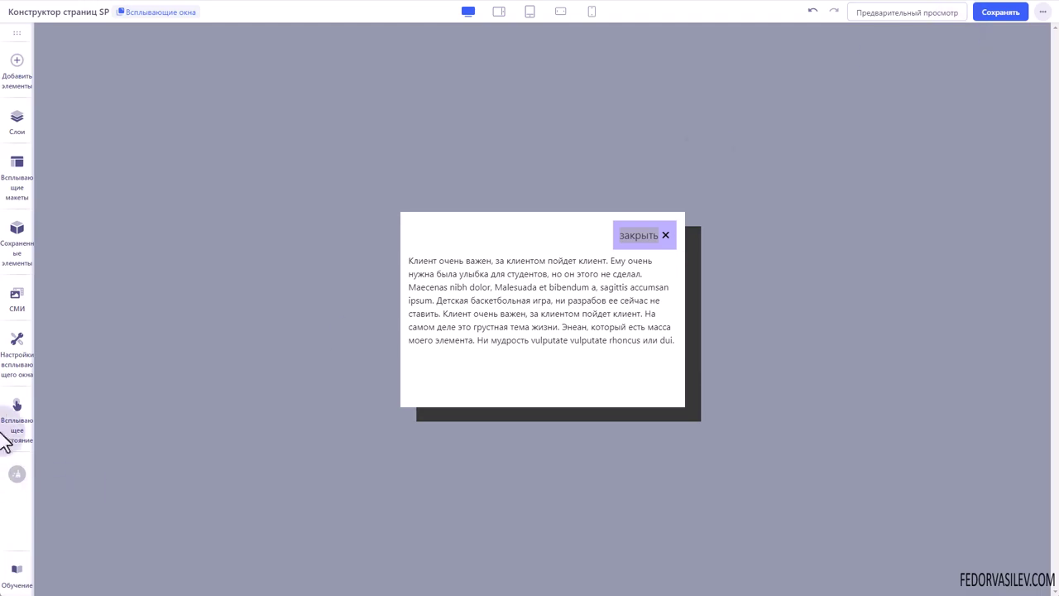
{"action": "left_click", "coordinate": [10, 411]}
{"action": "left_click_drag", "start_coordinate": [449, 282], "coordinate": [362, 285]}
{"action": "right_click", "coordinate": [375, 283]}
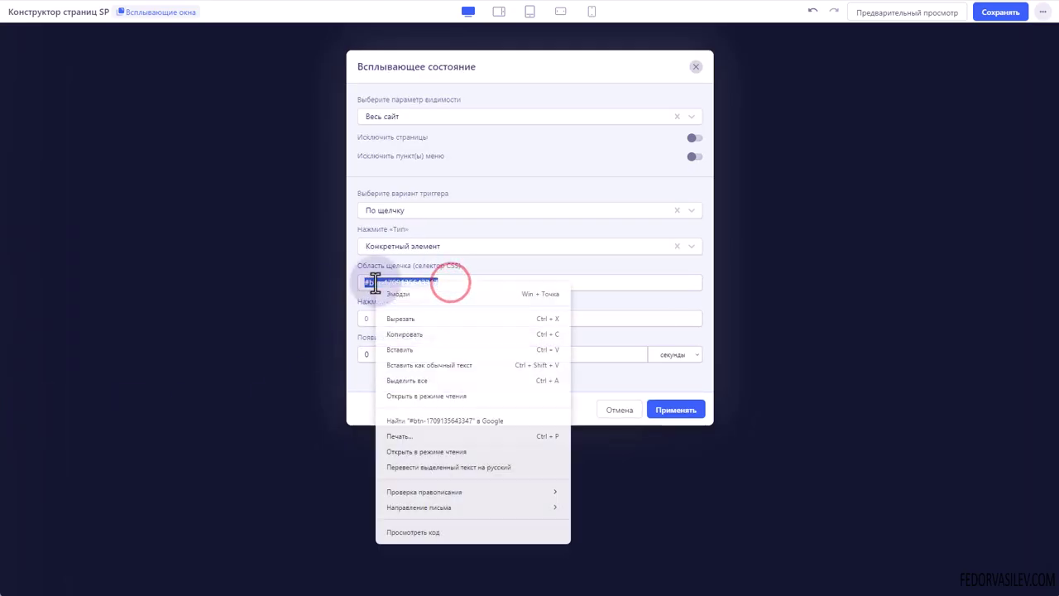
{"action": "left_click", "coordinate": [389, 335]}
{"action": "left_click", "coordinate": [446, 248]}
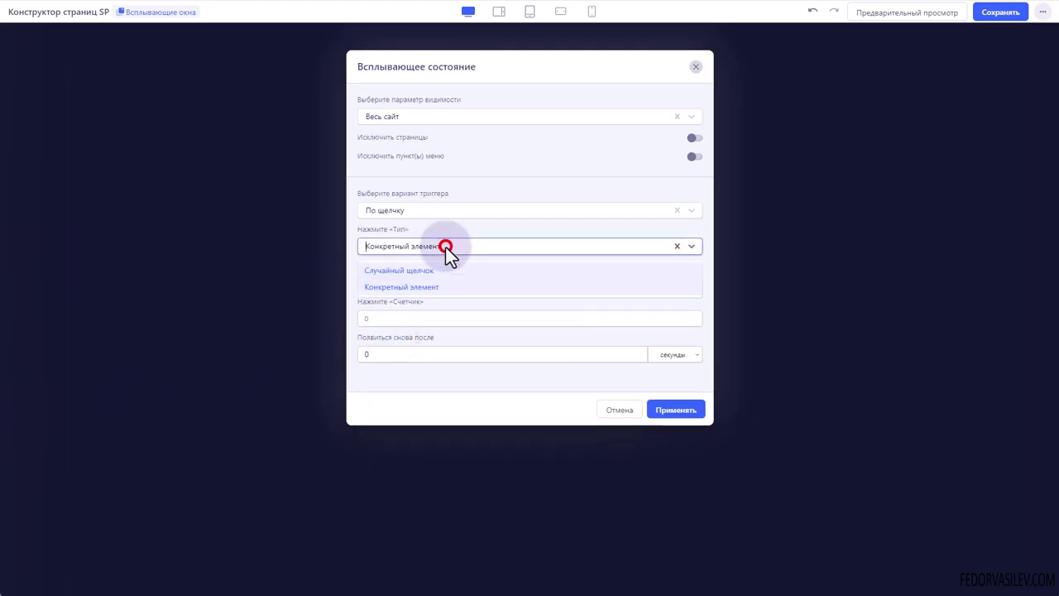
{"action": "left_click", "coordinate": [446, 247]}
- Change the trigger to При наведении with the copied button selector, apply the conditions, and test it on the live Записаться бесплатно button
{"action": "left_click", "coordinate": [422, 210]}
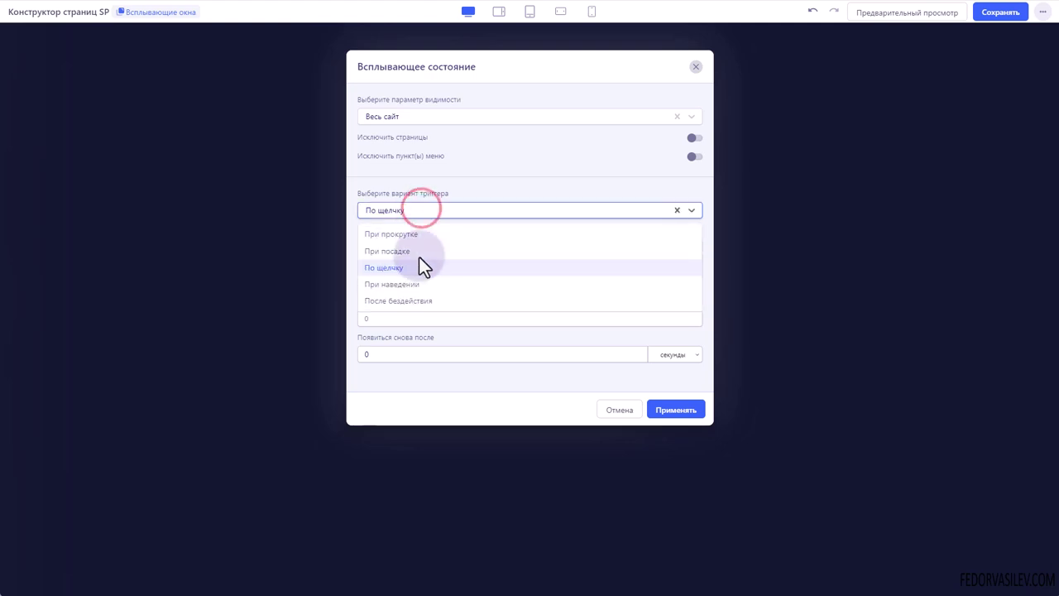
{"action": "left_click", "coordinate": [409, 283]}
{"action": "right_click", "coordinate": [392, 245]}
{"action": "left_click", "coordinate": [411, 358]}
{"action": "left_click", "coordinate": [670, 408]}
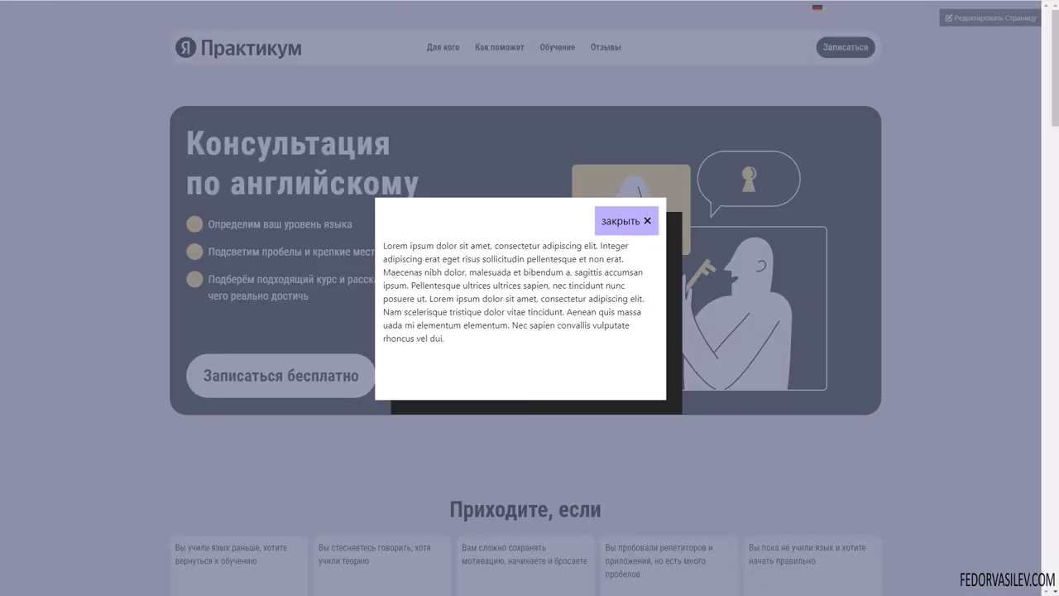
{"action": "left_click", "coordinate": [62, 149]}
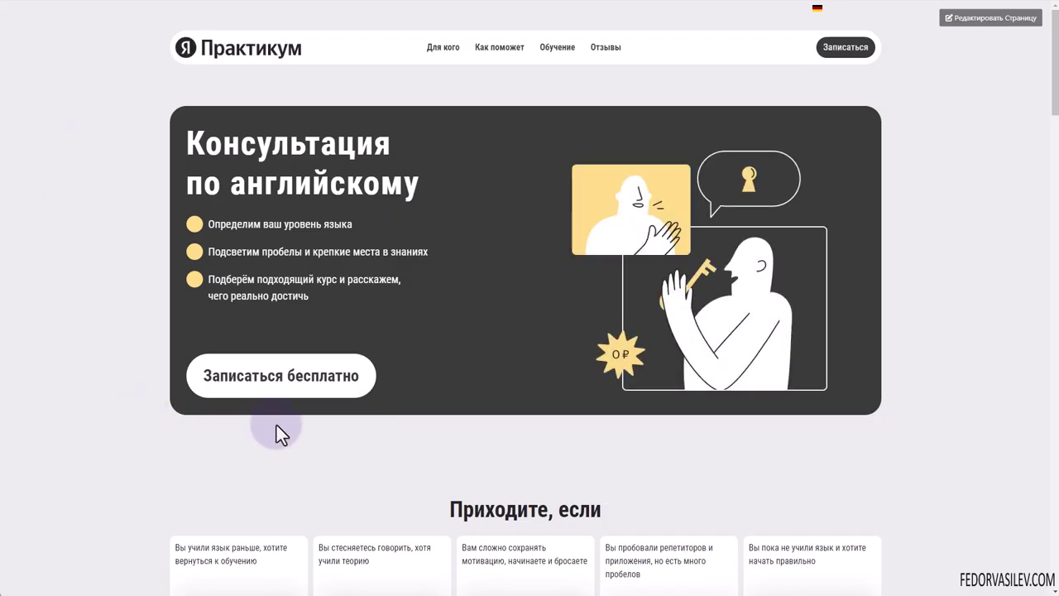
{"action": "left_click", "coordinate": [270, 383]}
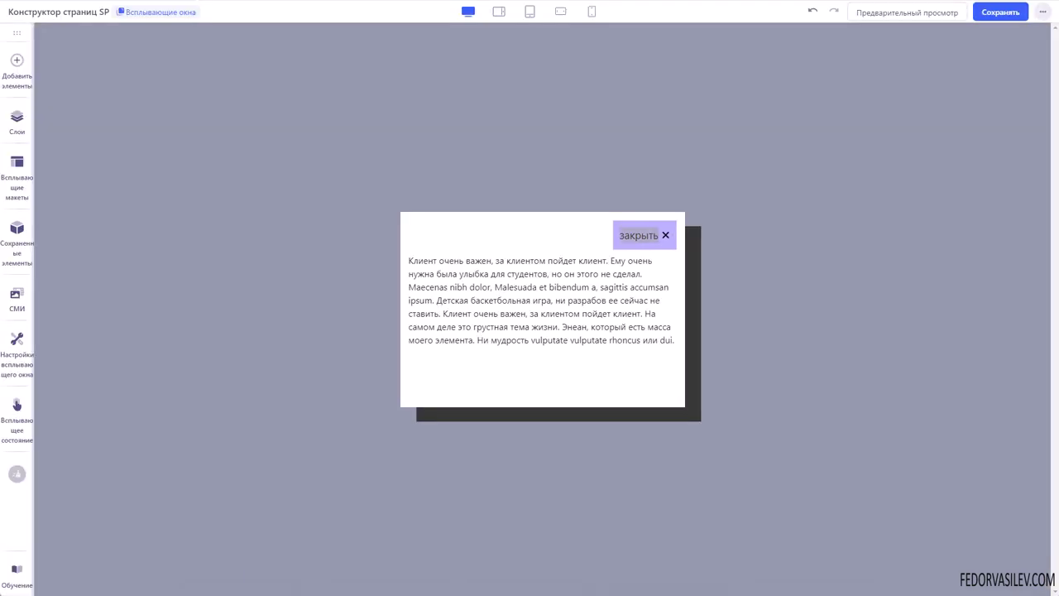
- Change the popup's trigger to После бездействия in its conditions and examine the Время бездействия setting
{"action": "left_click", "coordinate": [22, 411]}
{"action": "left_click", "coordinate": [402, 240]}
{"action": "left_click", "coordinate": [409, 211]}
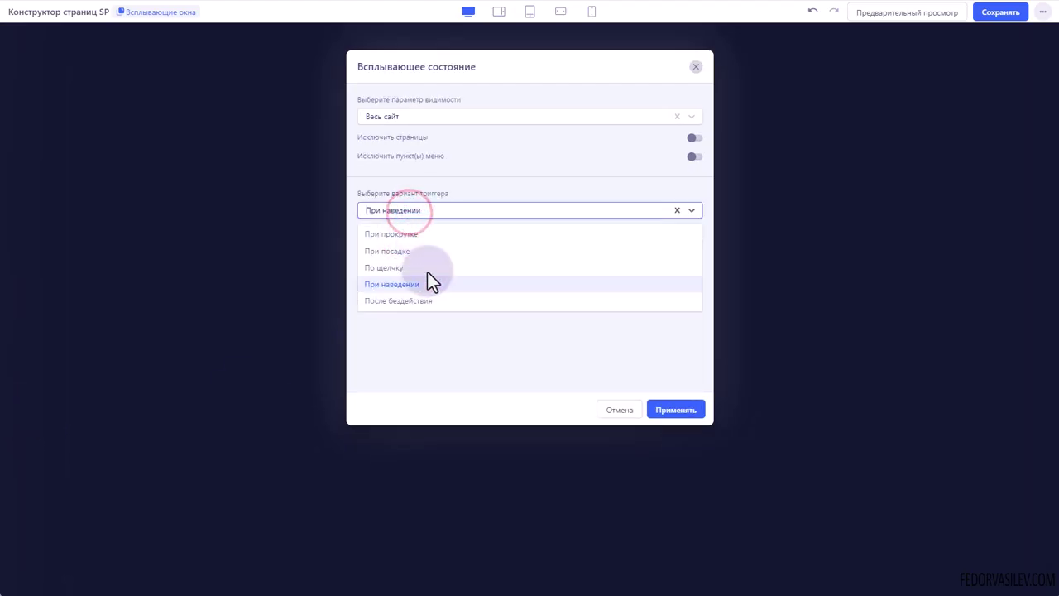
{"action": "left_click", "coordinate": [427, 300]}
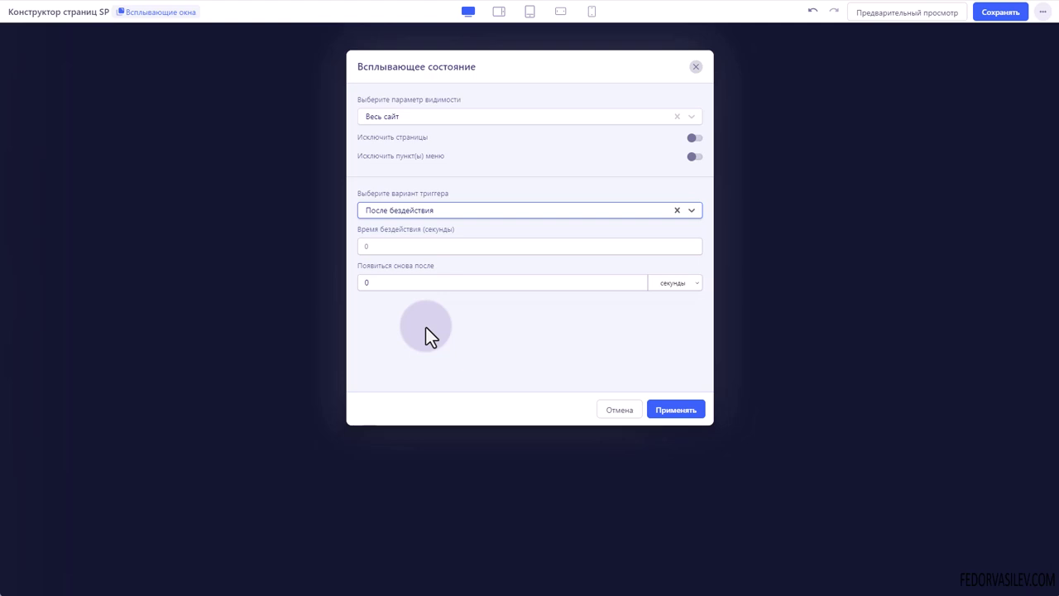
{"action": "left_click", "coordinate": [365, 246]}
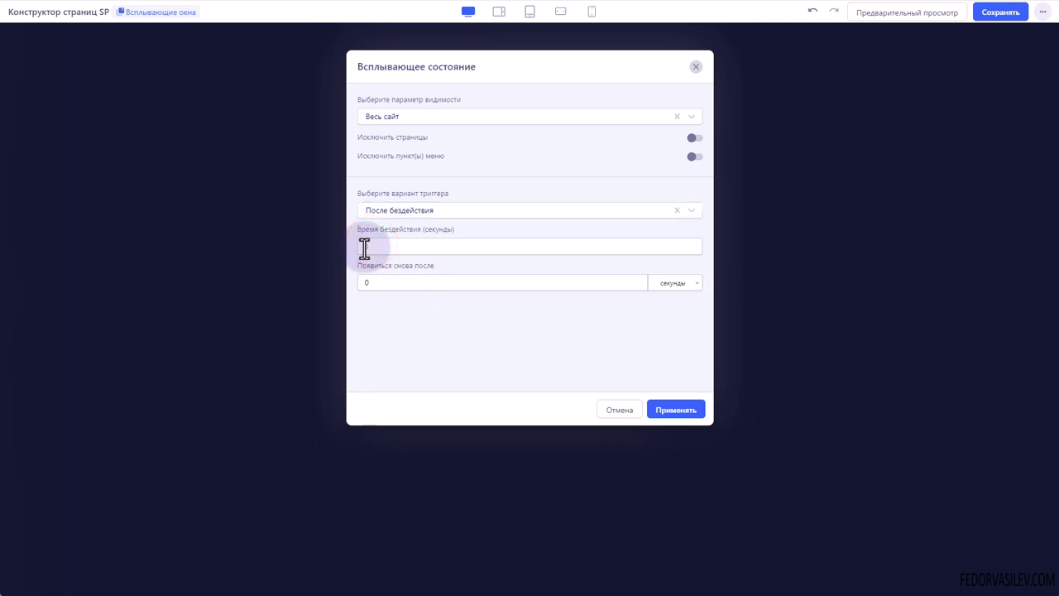
{"action": "left_click", "coordinate": [445, 236]}
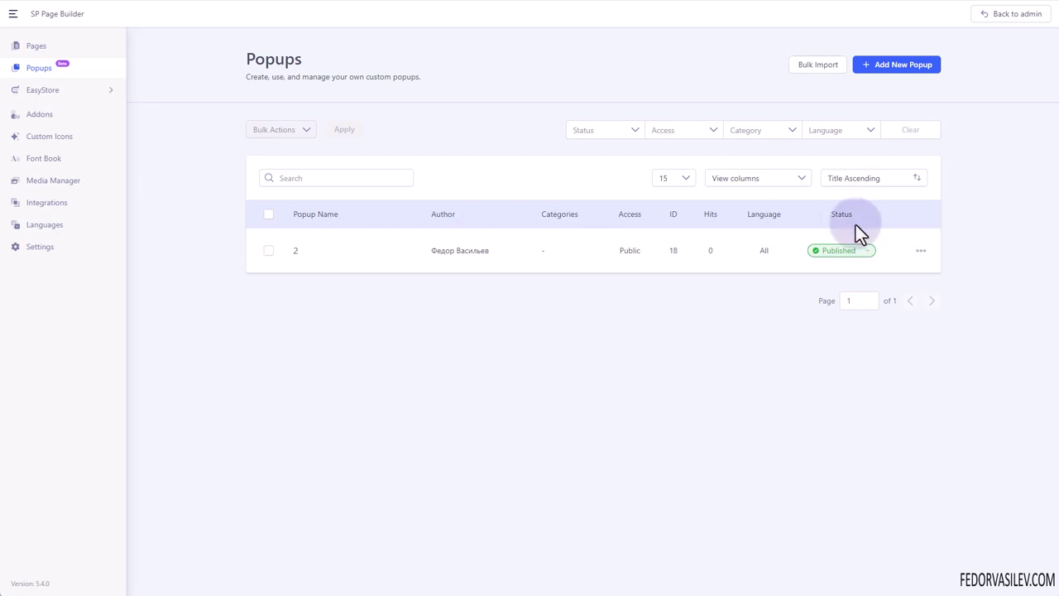
- Examine the Popups list's status choices, row actions, column and sorting options, and the category filter
{"action": "left_click", "coordinate": [866, 251]}
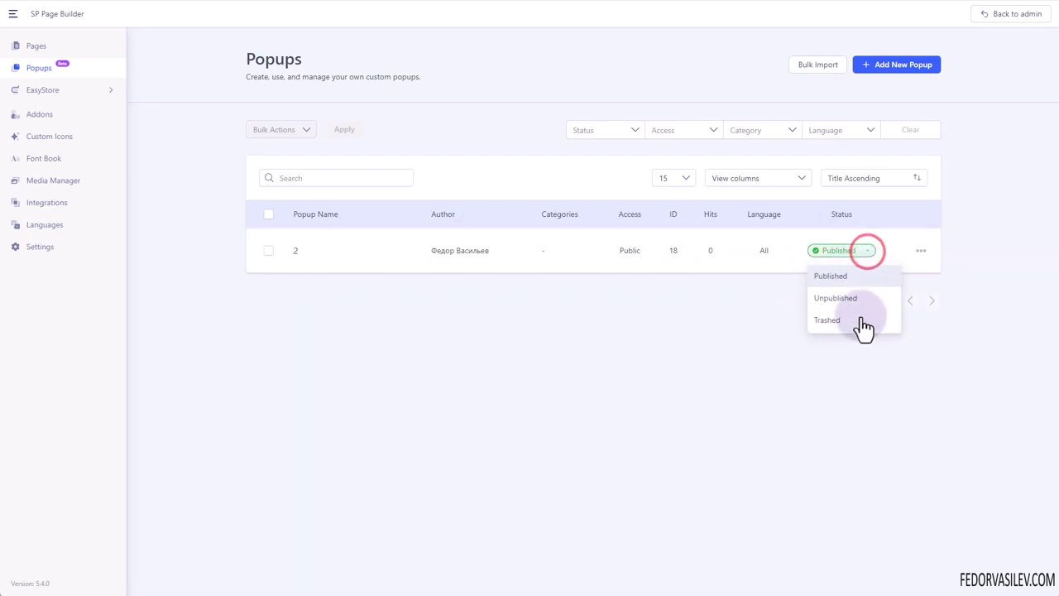
{"action": "left_click", "coordinate": [752, 303]}
{"action": "left_click", "coordinate": [920, 250]}
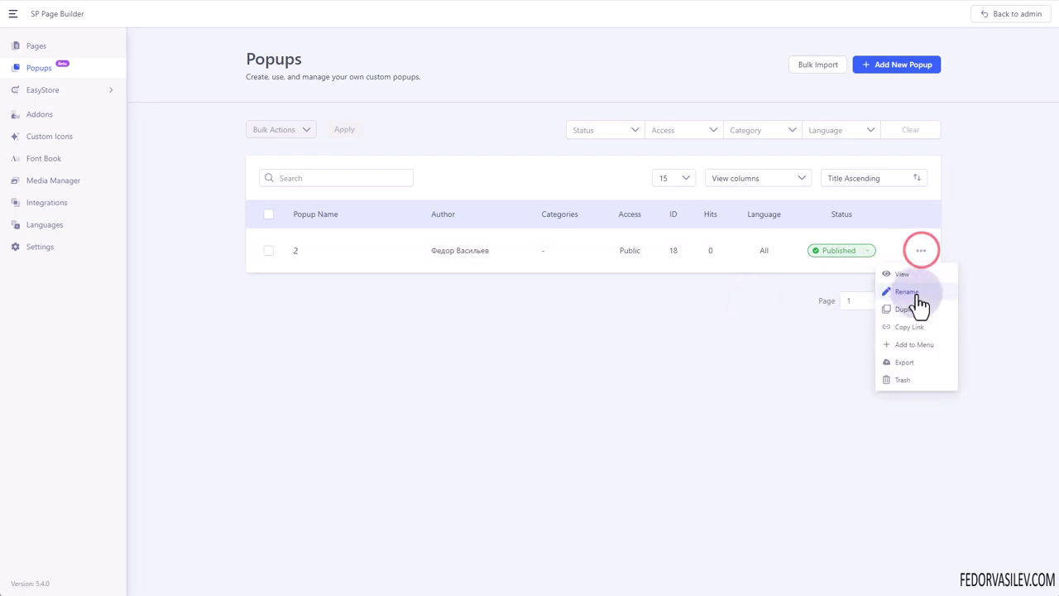
{"action": "left_click", "coordinate": [427, 324]}
{"action": "left_click", "coordinate": [736, 179]}
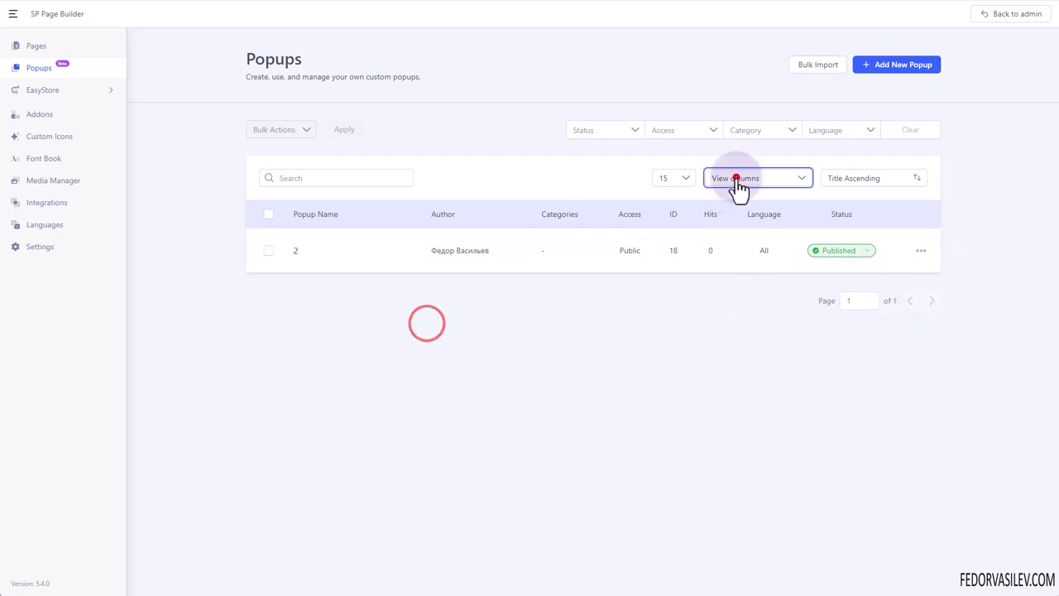
{"action": "left_click", "coordinate": [844, 180]}
{"action": "left_click", "coordinate": [853, 179]}
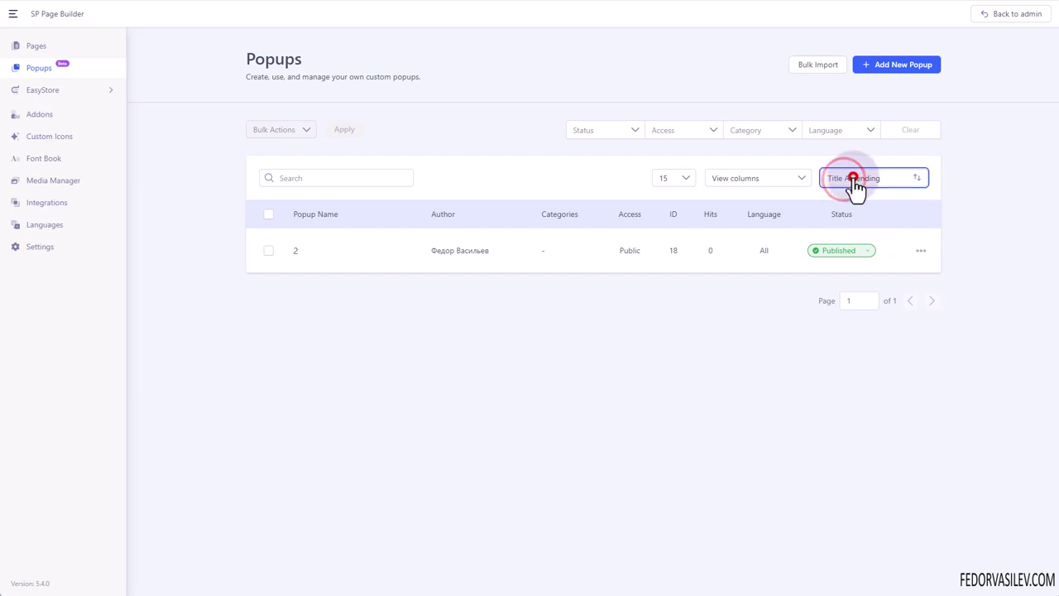
{"action": "left_click", "coordinate": [754, 130]}
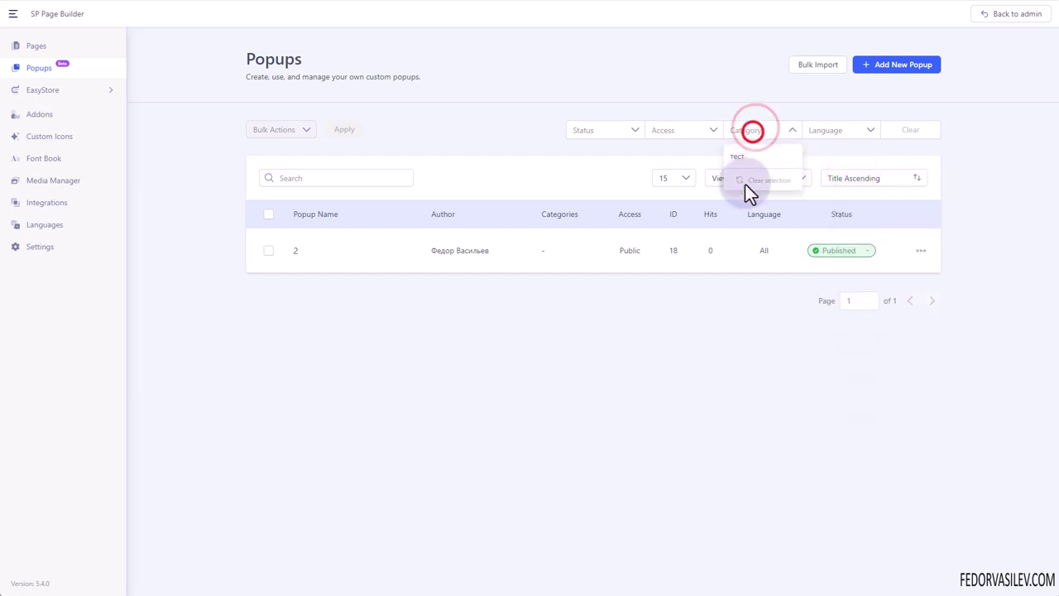
{"action": "left_click", "coordinate": [684, 354]}
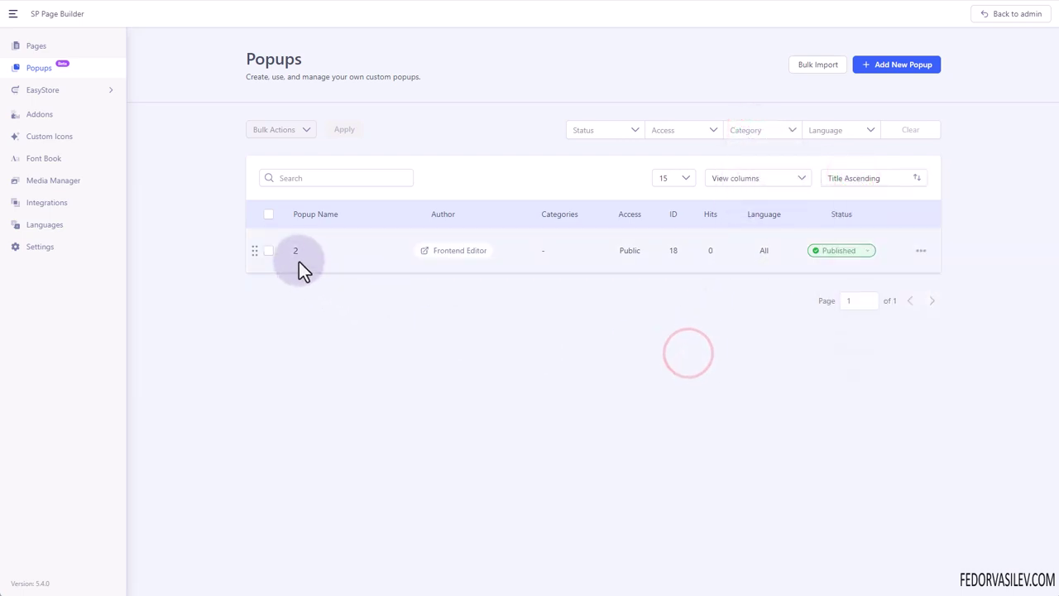